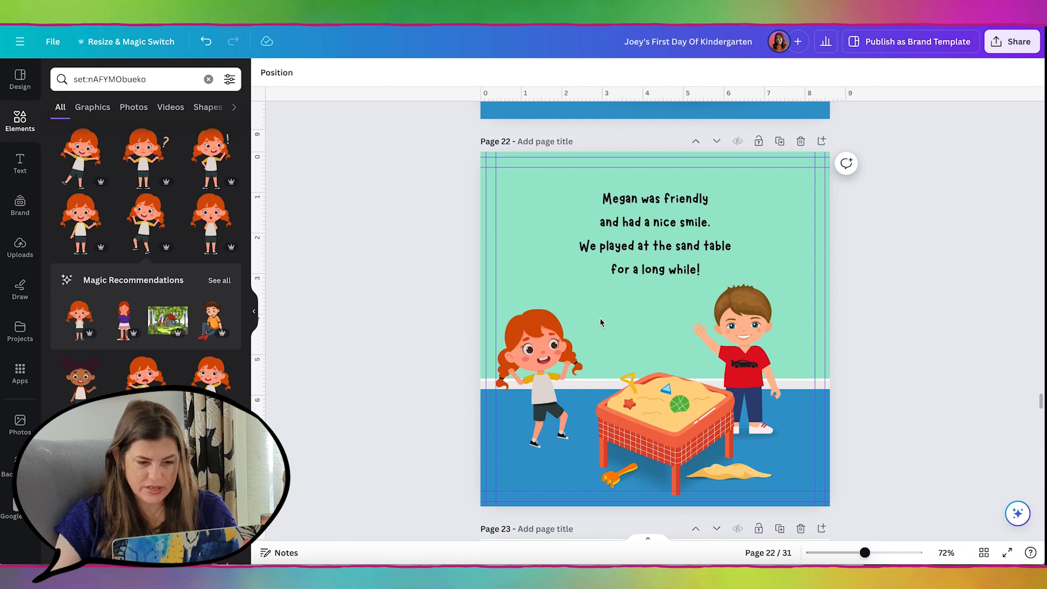
# - Move the red-haired girl on page 22 so she stands behind the sand table
pyautogui.moveTo(542, 395); pyautogui.dragTo(615, 381)
pyautogui.click(749, 331)
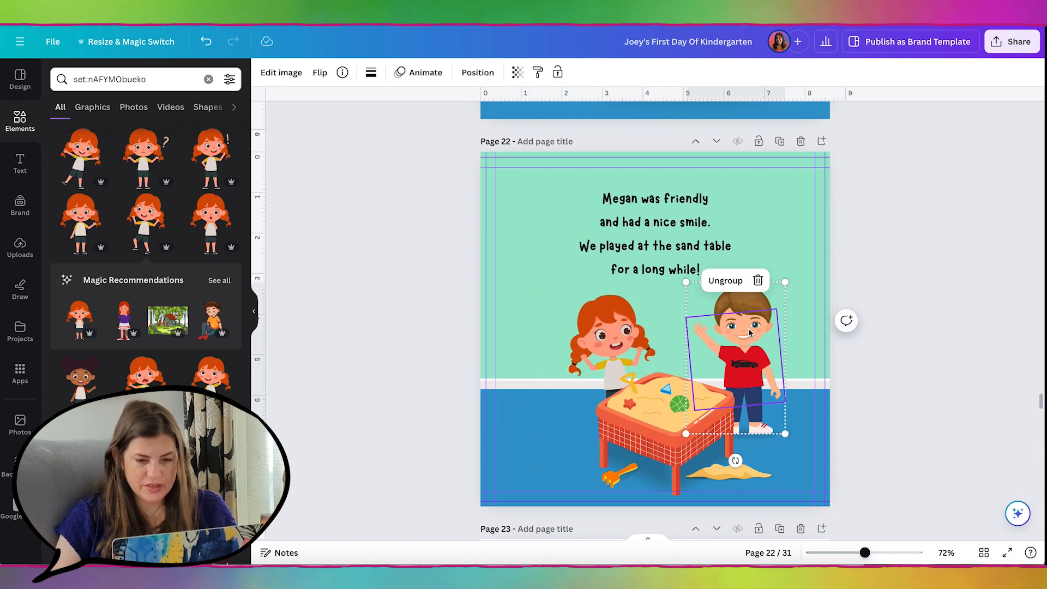
pyautogui.click(294, 283)
# - Find the "Boy crying" graphic among the recently used elements and view its collection
pyautogui.click(19, 127)
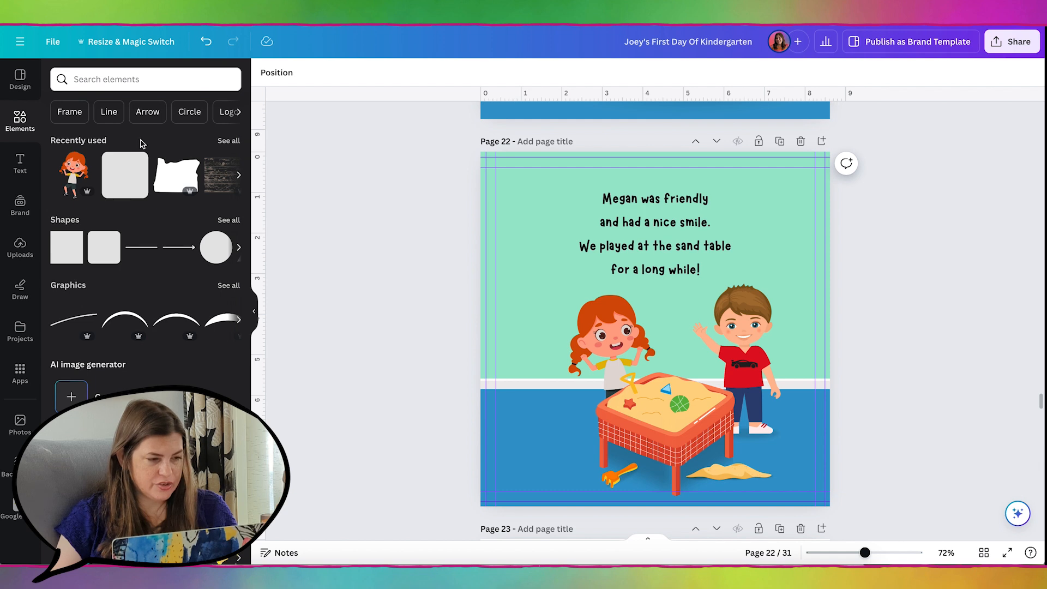
pyautogui.click(229, 143)
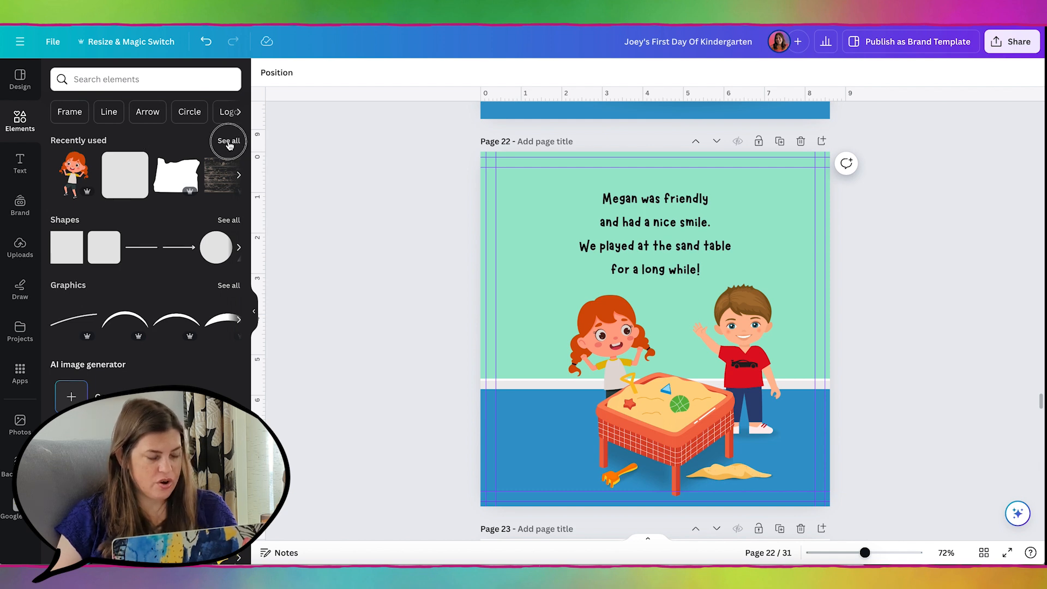
pyautogui.scroll(-10, 169, 316)
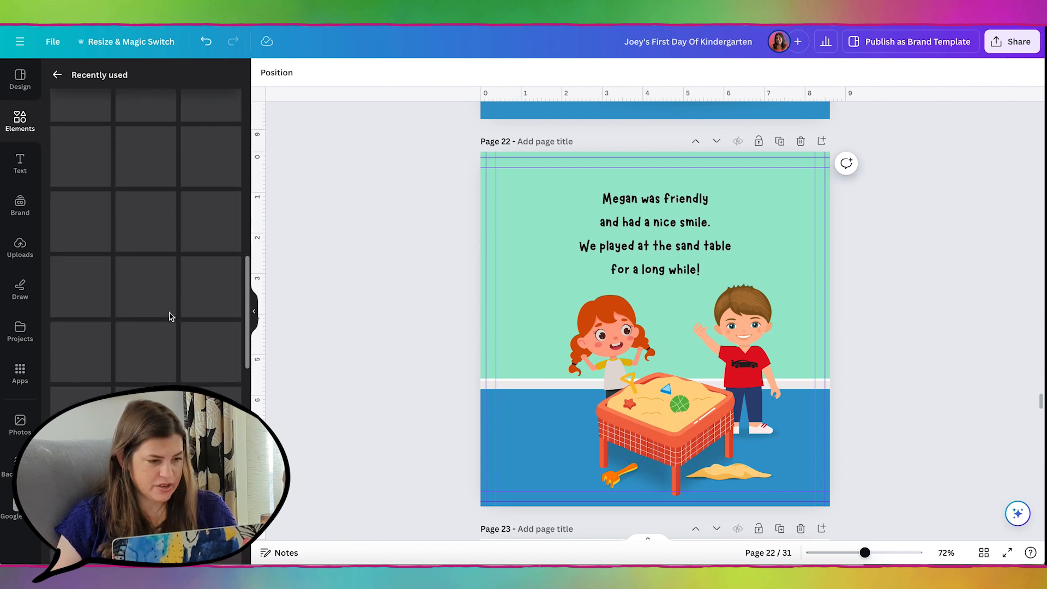
pyautogui.scroll(-8, 171, 317)
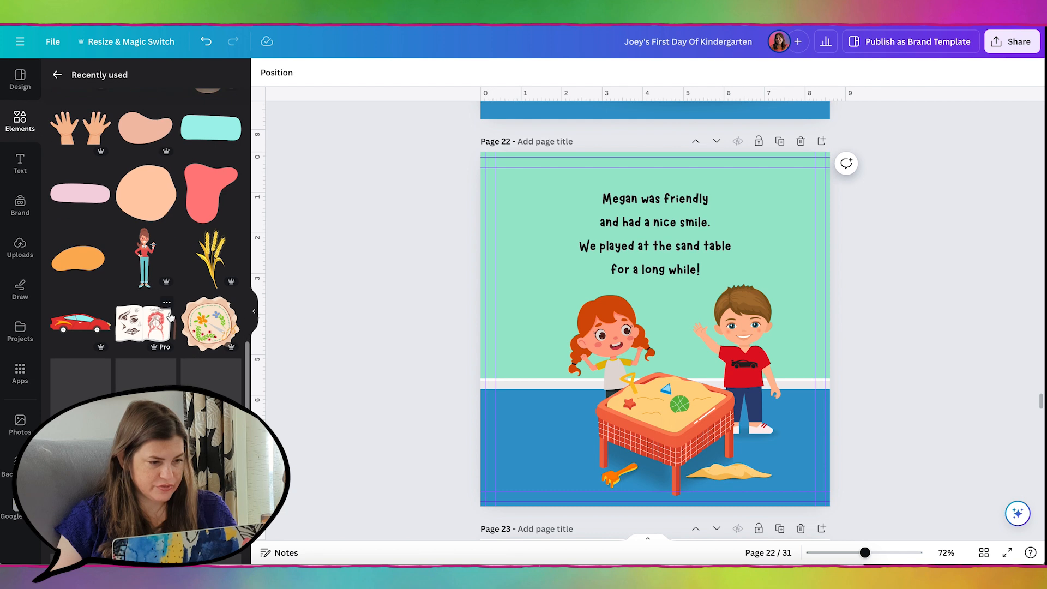
pyautogui.scroll(-10, 169, 313)
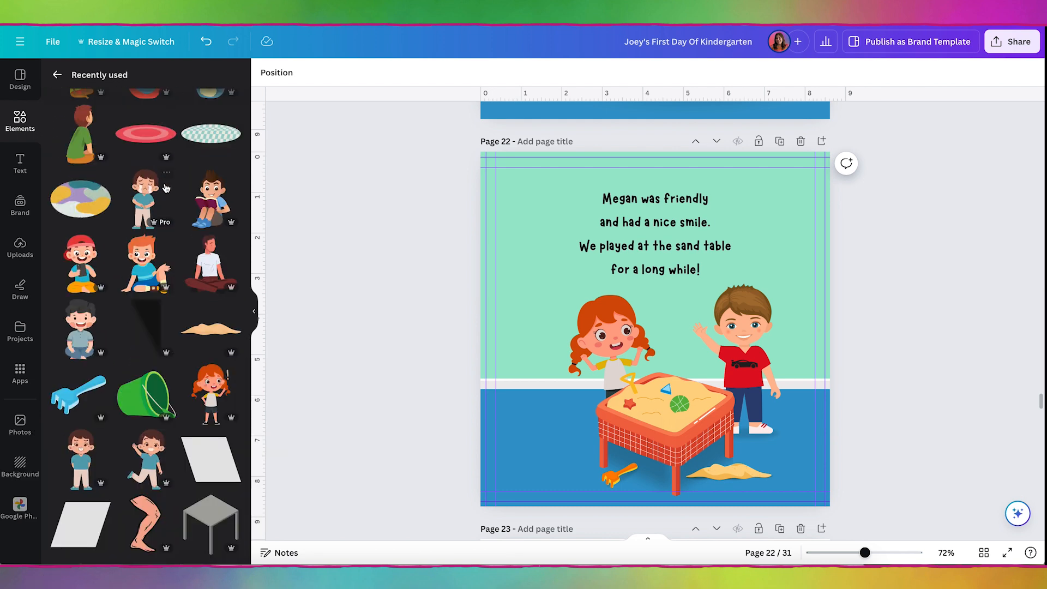
pyautogui.click(167, 181)
pyautogui.click(167, 181)
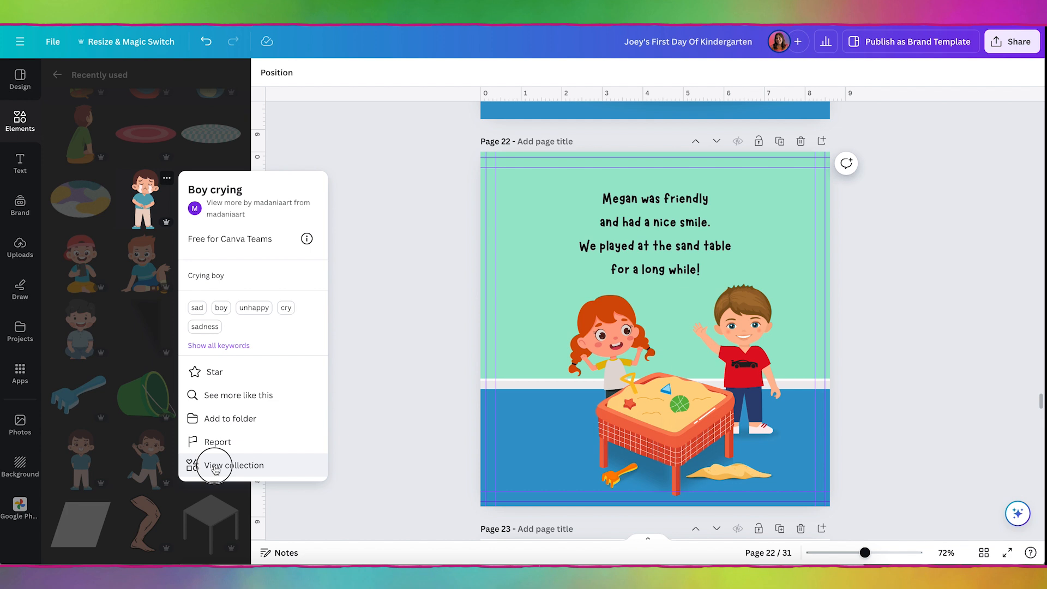
pyautogui.click(216, 465)
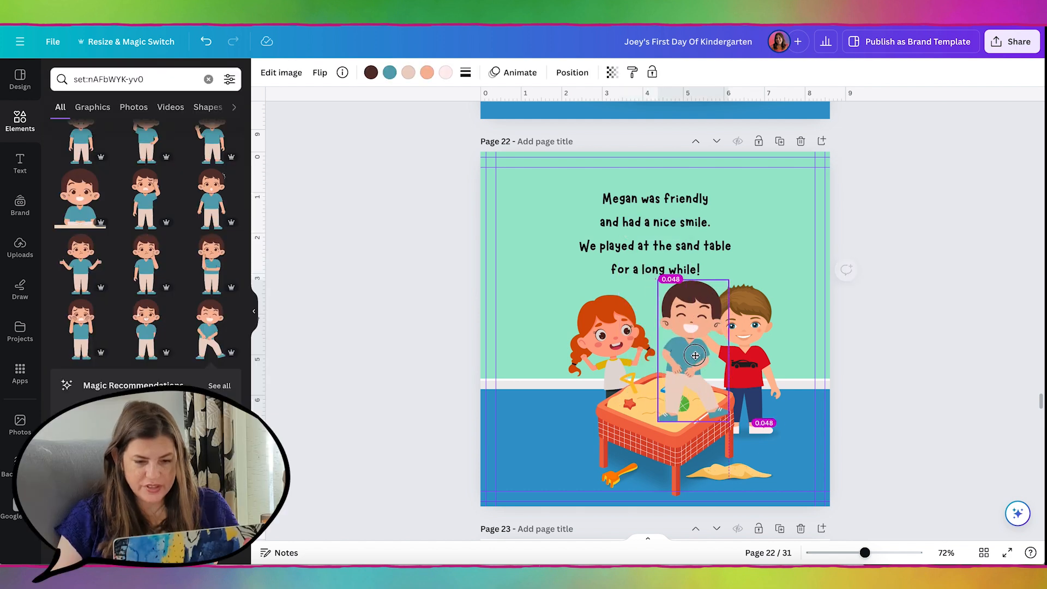
# - Place the laughing boy graphic beside the waving boy and recolor its teal shirt to the same red
pyautogui.moveTo(693, 349); pyautogui.dragTo(801, 340)
pyautogui.click(389, 72)
pyautogui.click(745, 388)
# - Recolor the laughing boy with colors sampled from the waving boy: skin tone for skin and hair, navy for the trousers
pyautogui.click(427, 72)
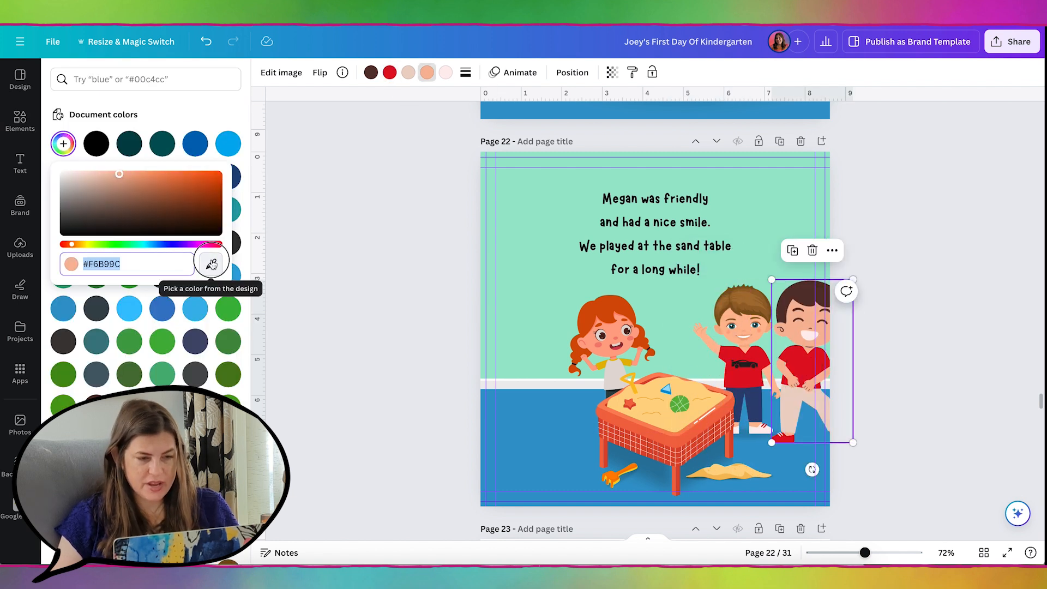
pyautogui.click(211, 264)
pyautogui.click(748, 324)
pyautogui.click(407, 72)
pyautogui.click(211, 264)
pyautogui.click(750, 399)
pyautogui.click(371, 72)
pyautogui.click(718, 331)
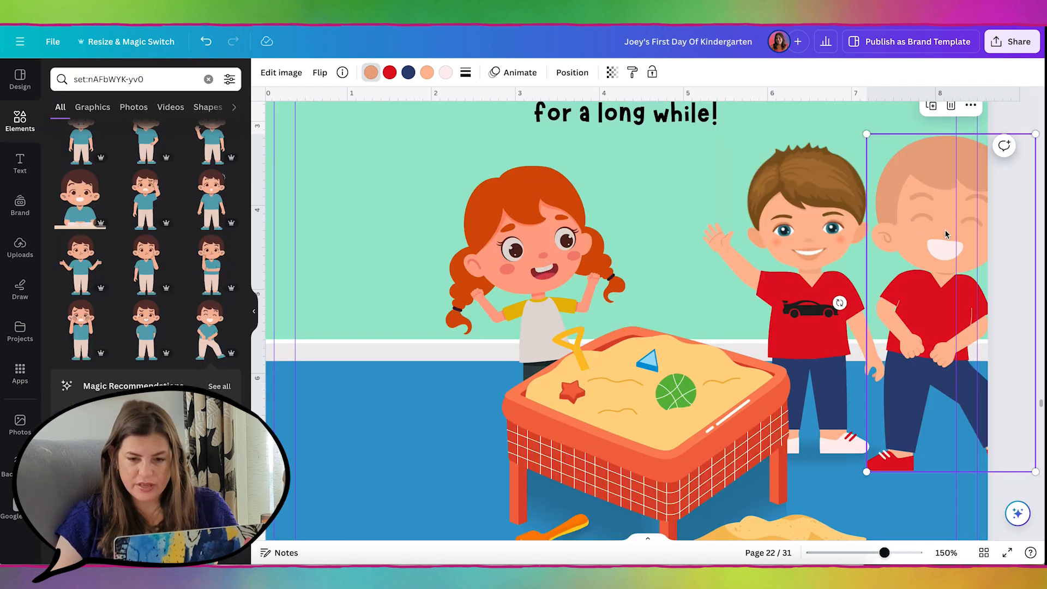
# - Crop the head off the recolored boy so that only the body below the neck remains
pyautogui.doubleClick(929, 196)
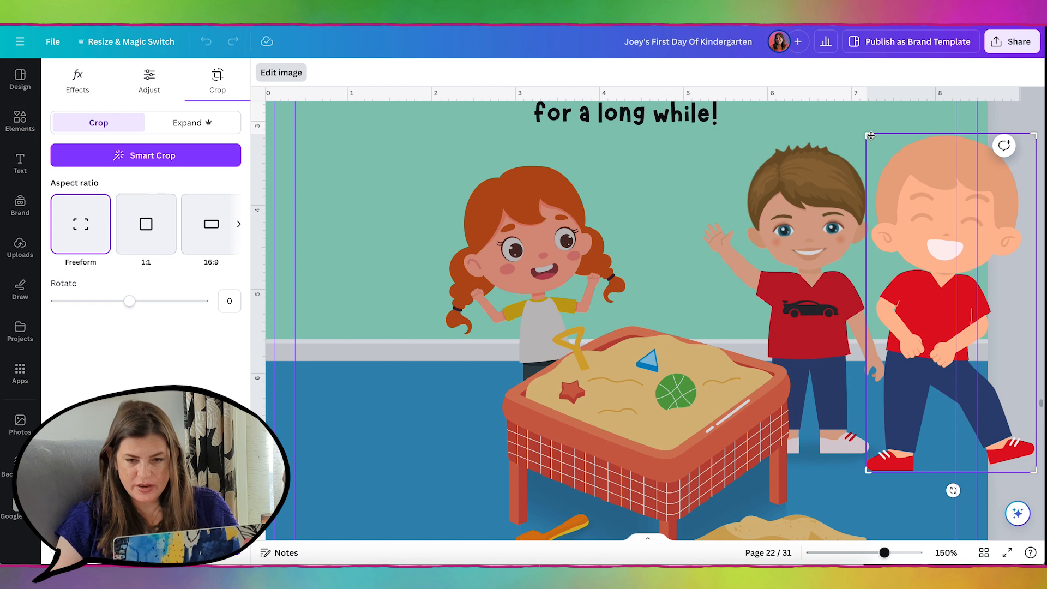
pyautogui.moveTo(865, 131); pyautogui.dragTo(811, 278)
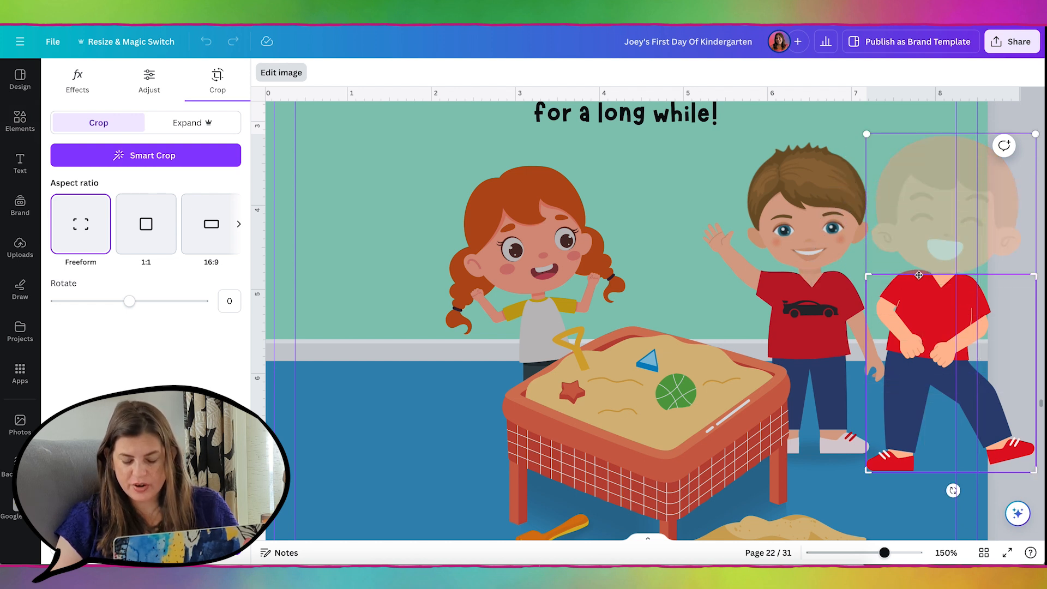
pyautogui.click(976, 192)
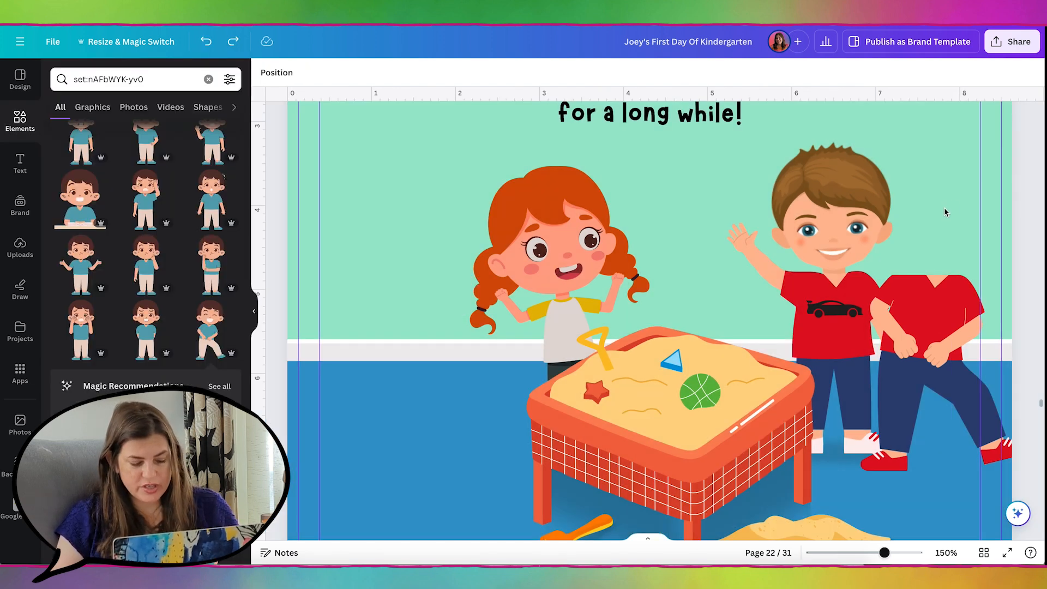
# - Add a circle to the page and fill it with red #E11021 sampled from the body's shirt
pyautogui.press('c')
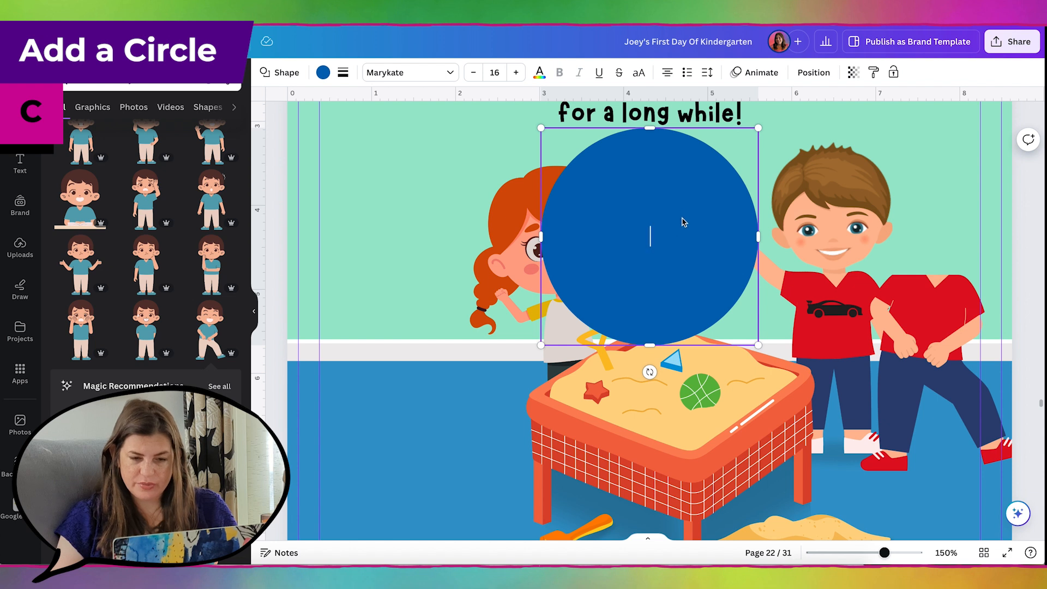
pyautogui.click(323, 72)
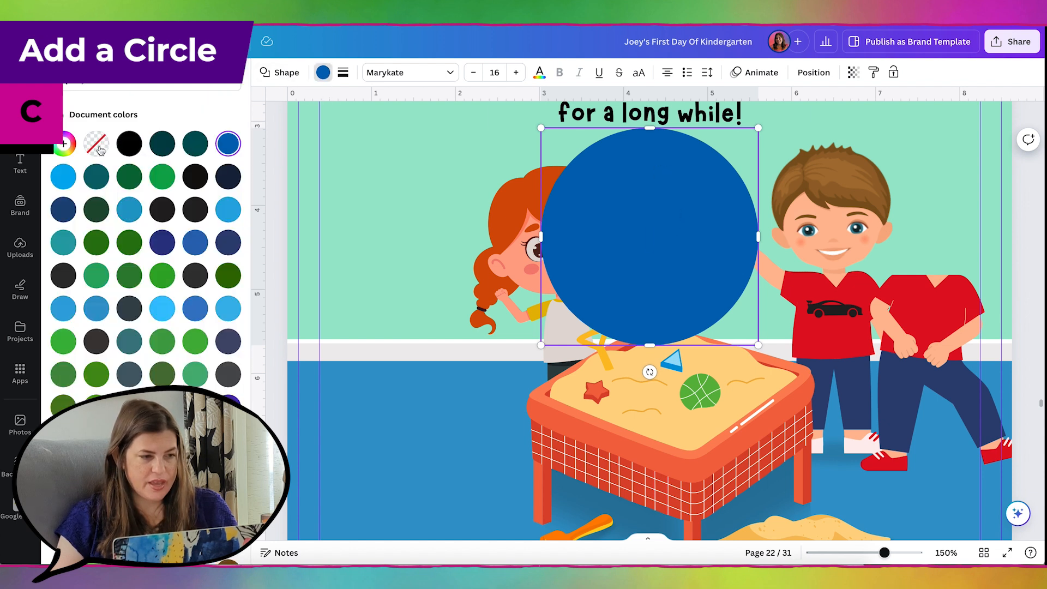
pyautogui.click(63, 144)
pyautogui.click(211, 292)
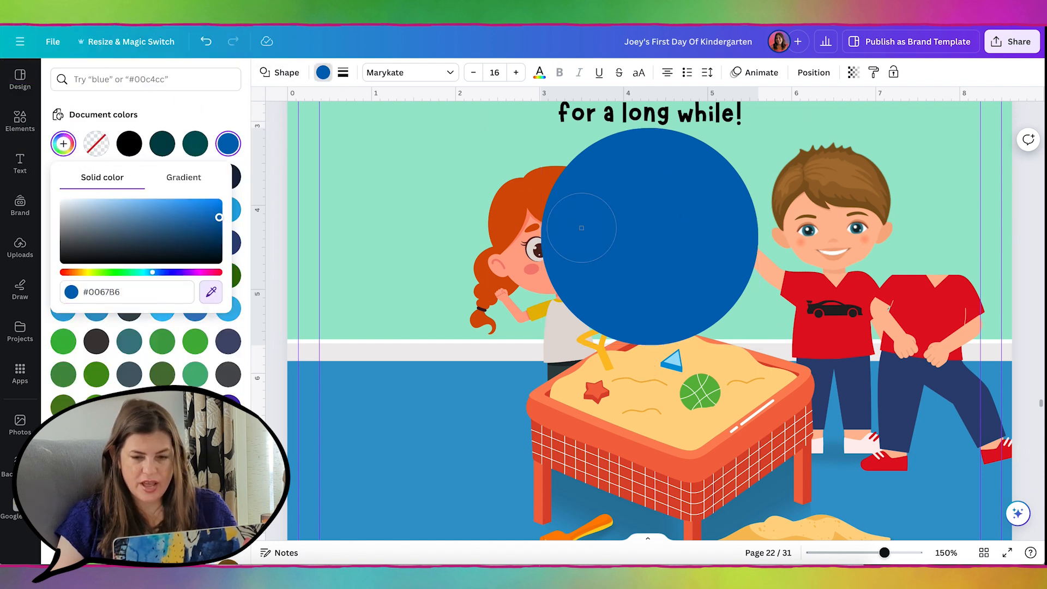
pyautogui.click(898, 295)
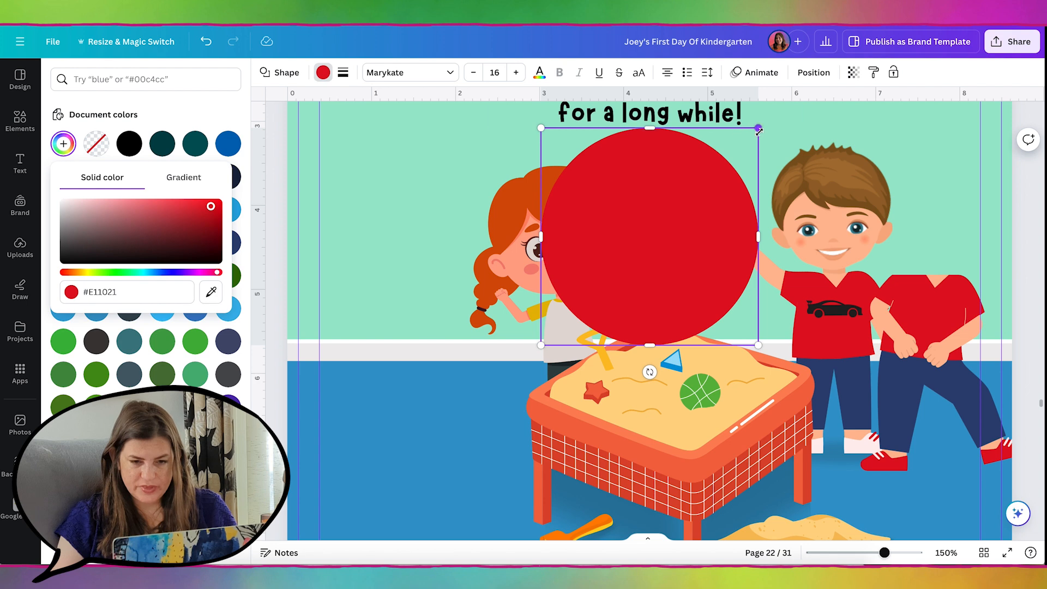
# - Shrink the red circle into a small ellipse and place it over the shirt's shoulder beside the neckline
pyautogui.moveTo(758, 129); pyautogui.dragTo(916, 287)
pyautogui.scroll(10, 915, 287)
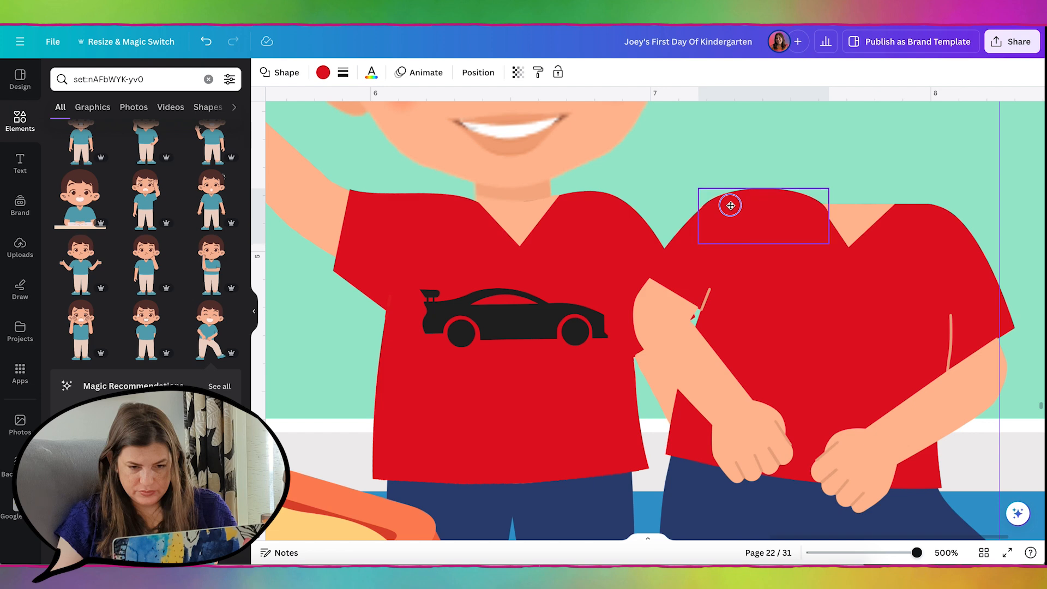
pyautogui.scroll(-10, 732, 205)
# - Move the black car and the waving boy's head onto the new headless body
pyautogui.click(834, 251)
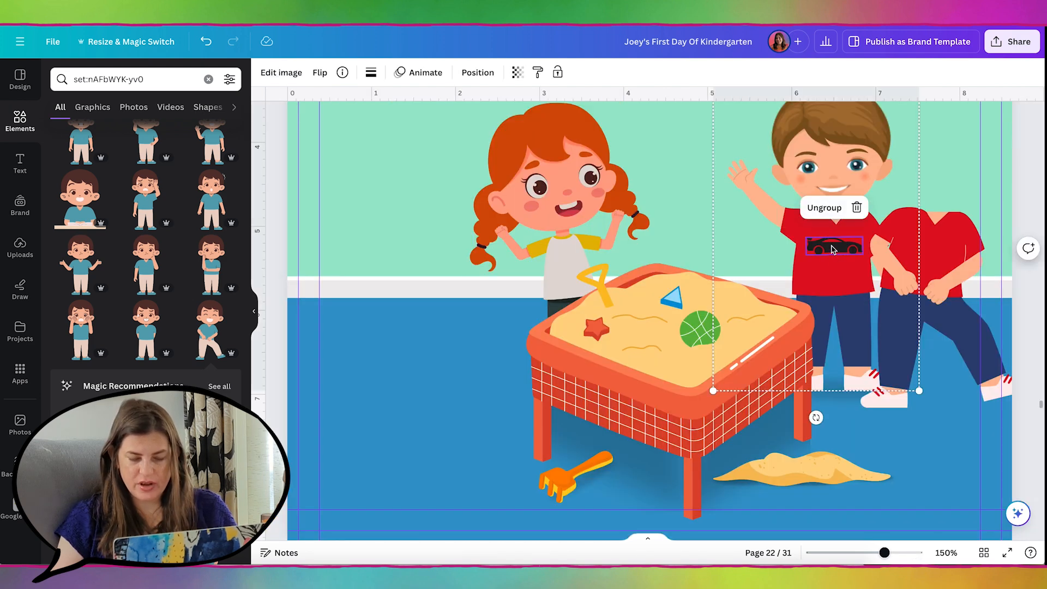
pyautogui.click(833, 250)
pyautogui.moveTo(833, 249); pyautogui.dragTo(926, 251)
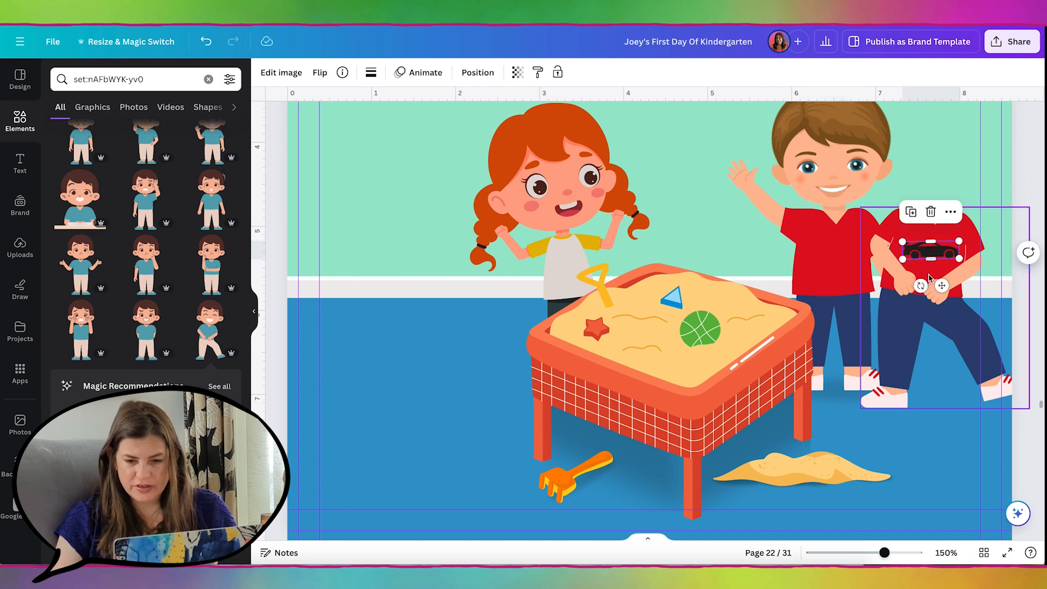
pyautogui.moveTo(818, 121); pyautogui.dragTo(925, 129)
# - Delete the leftover shirt, trousers and shoes of the original waving boy
pyautogui.click(824, 288)
pyautogui.press('Delete')
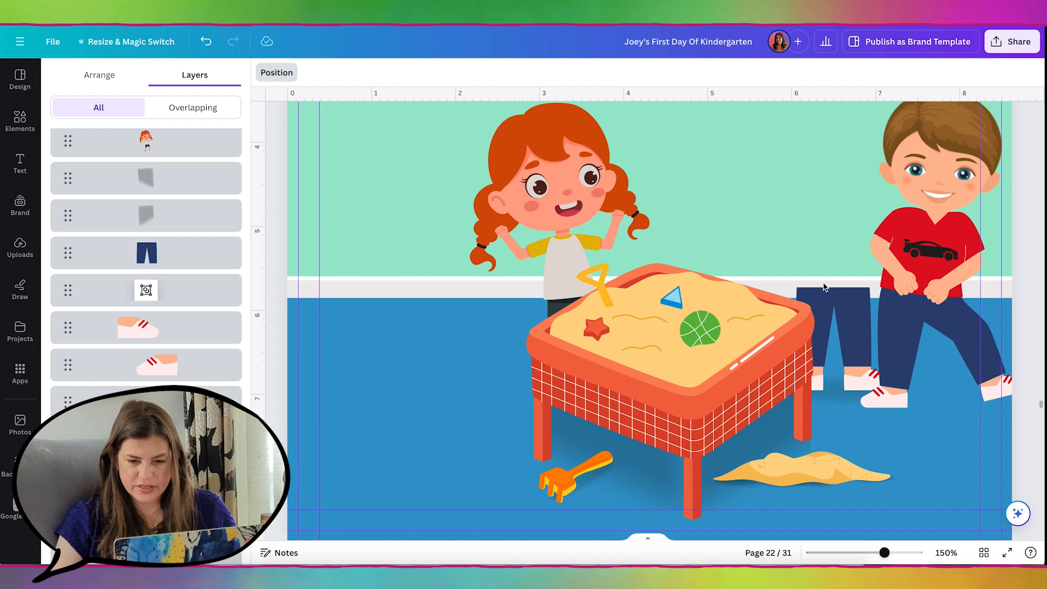
pyautogui.click(854, 300)
pyautogui.press('Delete')
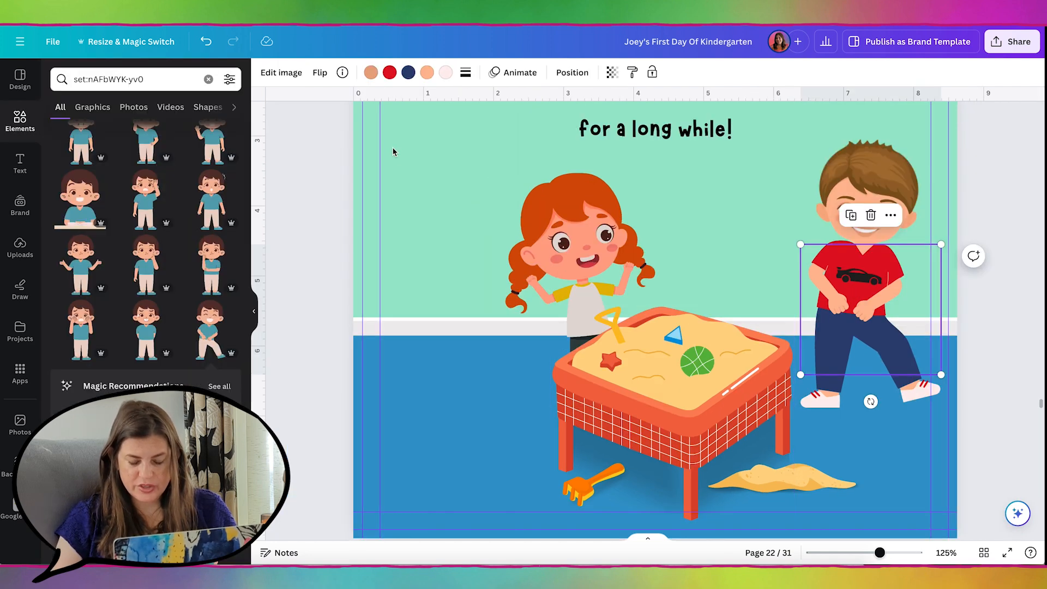
# - Flip the boy's body and shoes horizontally and move the red ellipse to the opposite shoulder
pyautogui.click(320, 73)
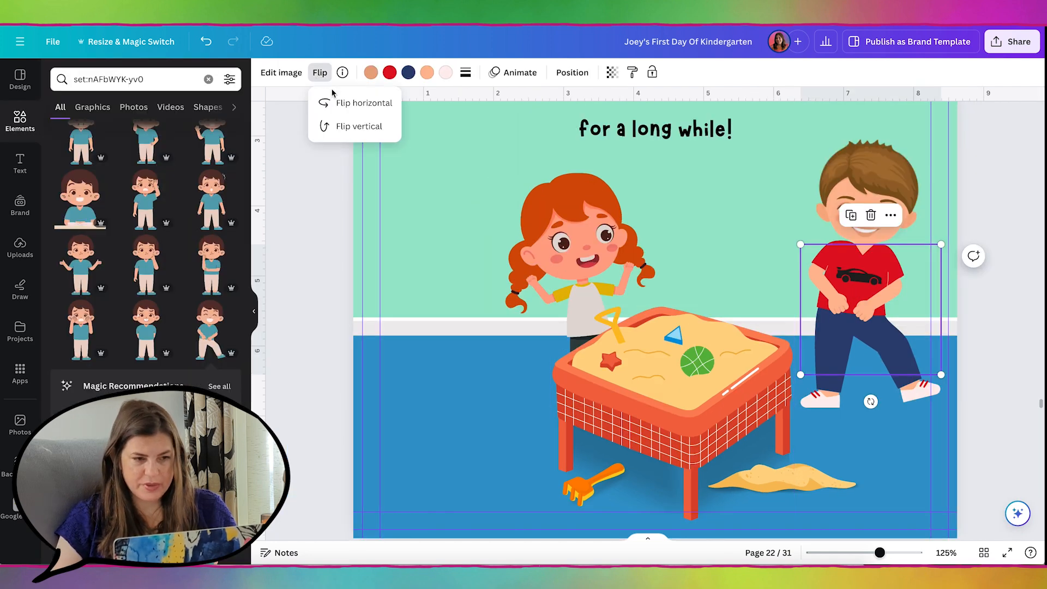
pyautogui.click(341, 103)
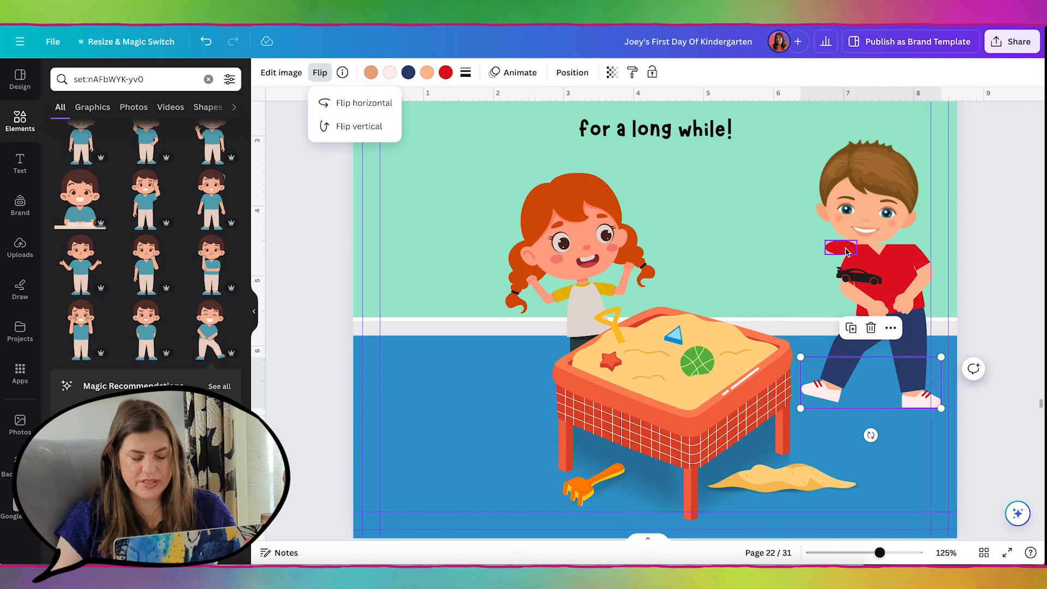
pyautogui.click(846, 253)
pyautogui.moveTo(846, 252); pyautogui.dragTo(899, 247)
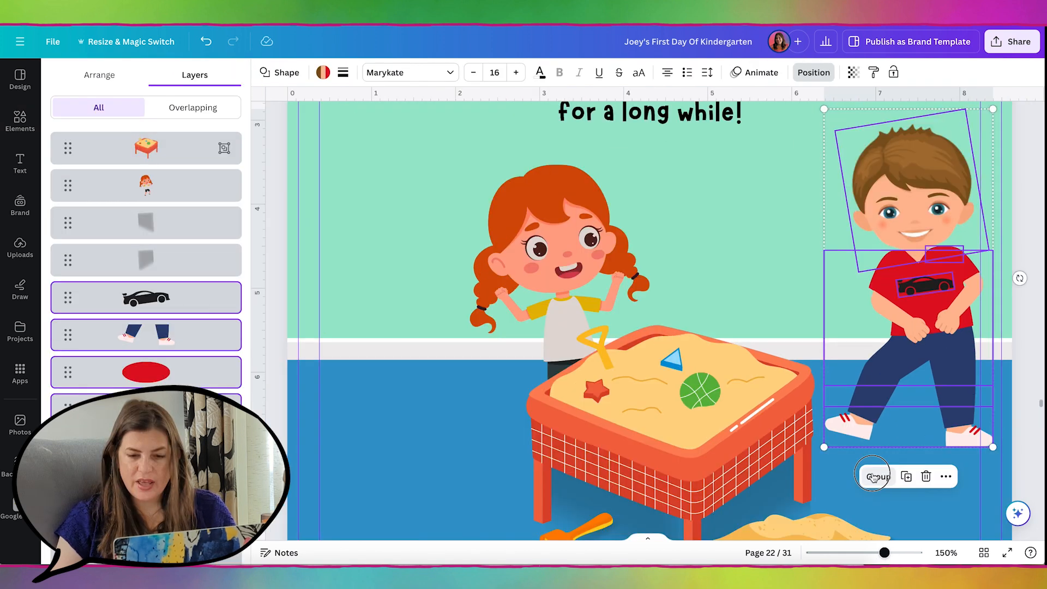
# - Group all parts of the assembled boy and move him behind the sand table next to the girl
pyautogui.click(872, 474)
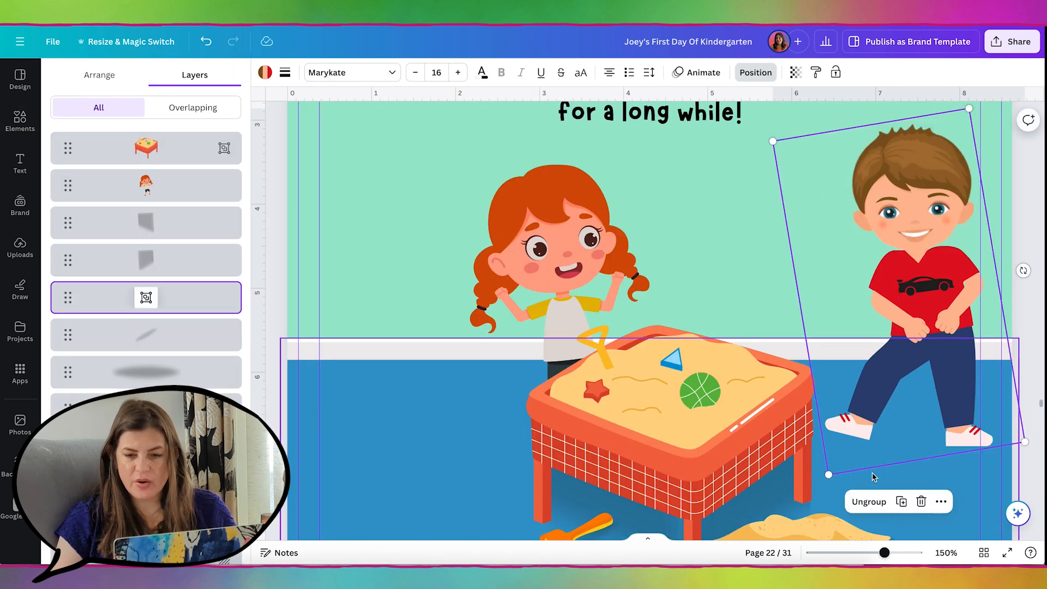
pyautogui.moveTo(936, 207); pyautogui.dragTo(748, 246)
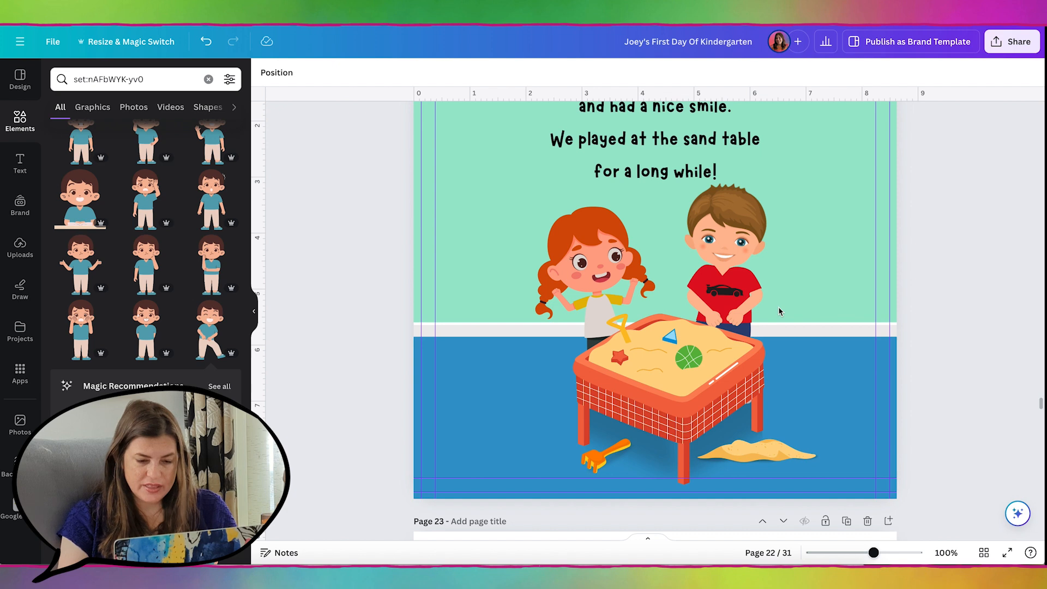
pyautogui.scroll(5, 777, 306)
# - Search the elements for "sand toys" and show all matching graphics
pyautogui.click(156, 80)
pyautogui.moveTo(157, 81); pyautogui.dragTo(64, 74)
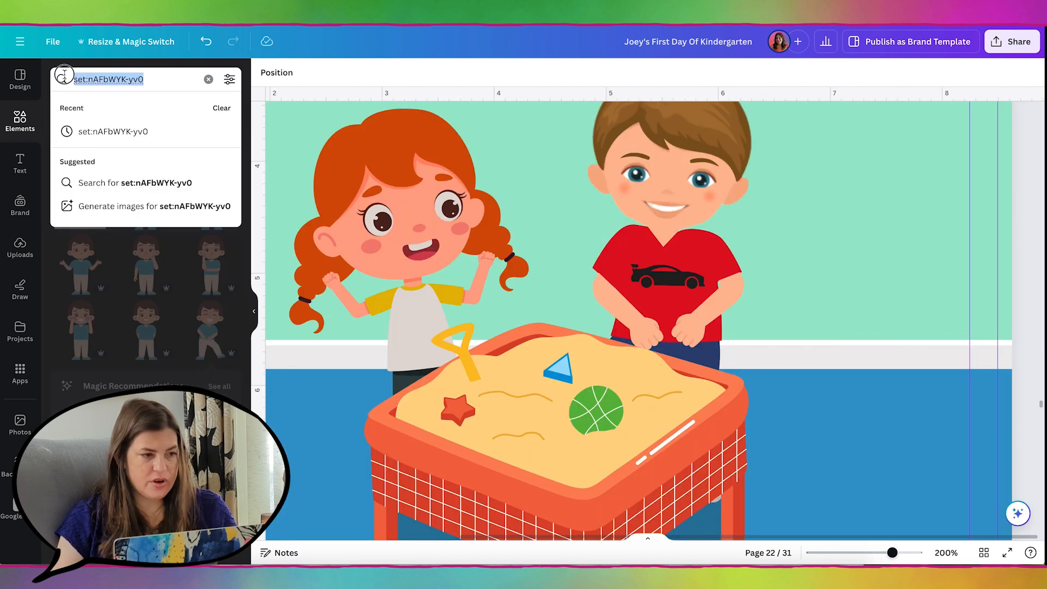
pyautogui.press('BackSpace')
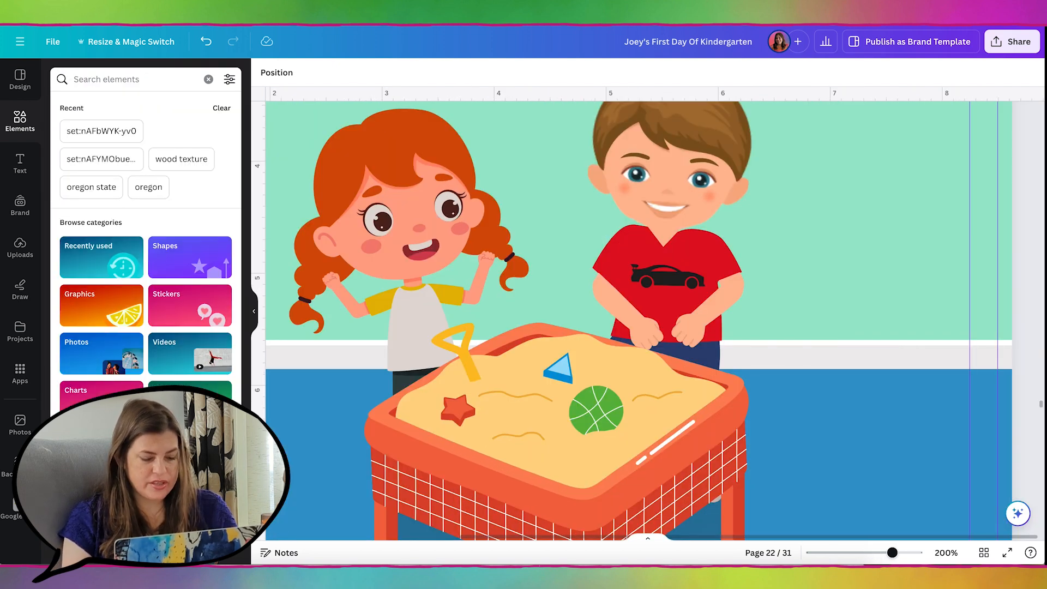
pyautogui.write('sand toys')
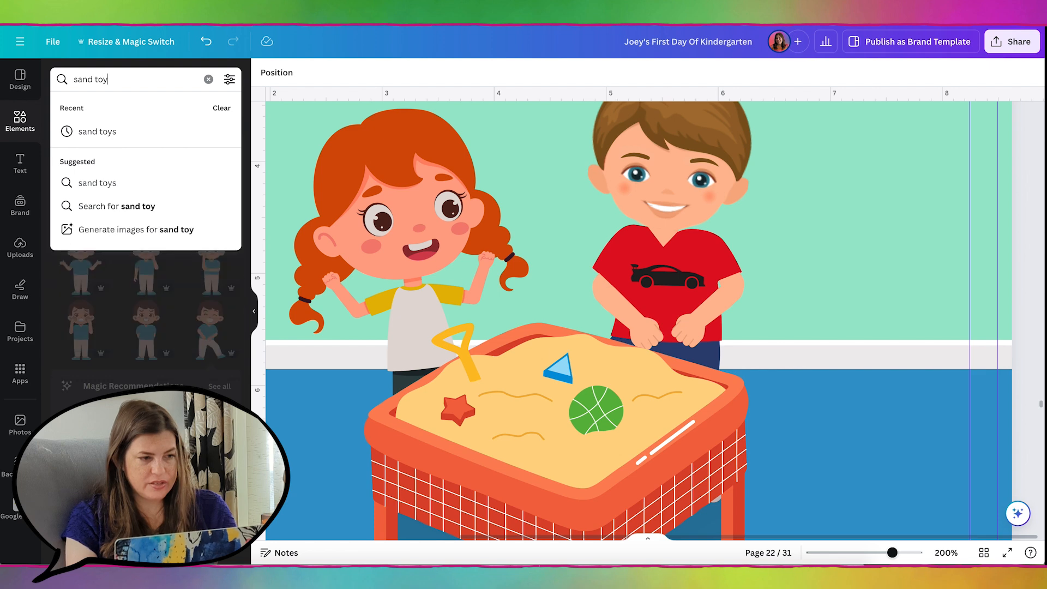
pyautogui.press('Return')
pyautogui.click(229, 169)
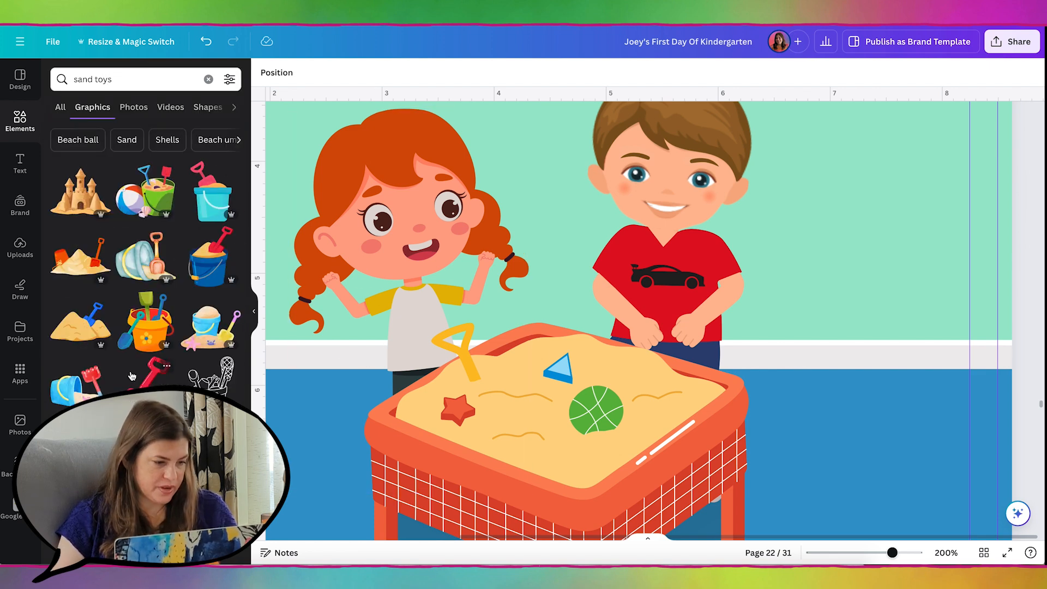
# - Add the pink sand bucket to the page, shrink it and place it at the girl's raised hand
pyautogui.moveTo(642, 271); pyautogui.dragTo(587, 329)
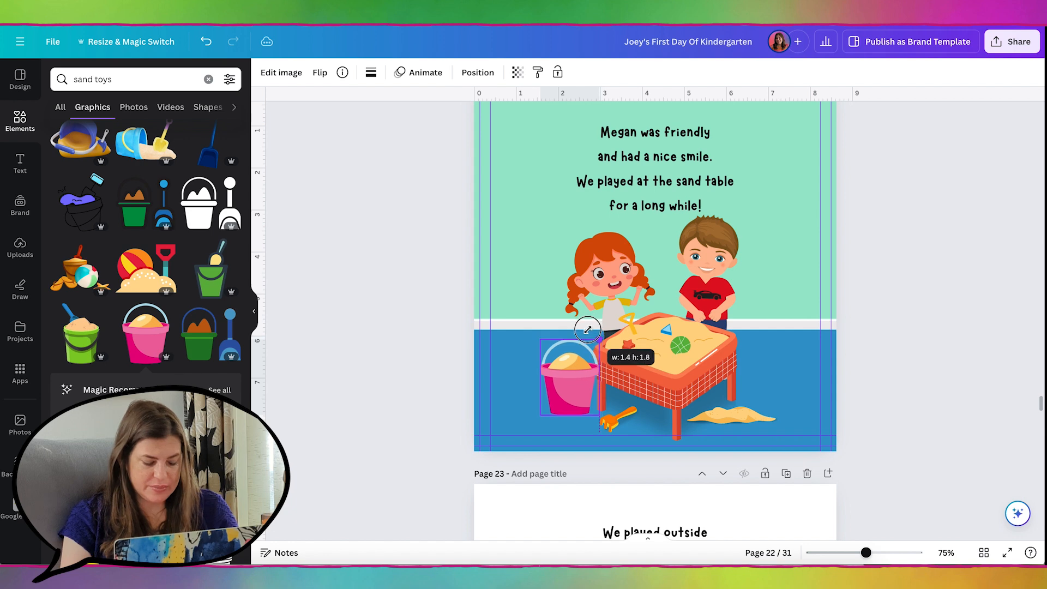
pyautogui.moveTo(574, 333); pyautogui.dragTo(568, 327)
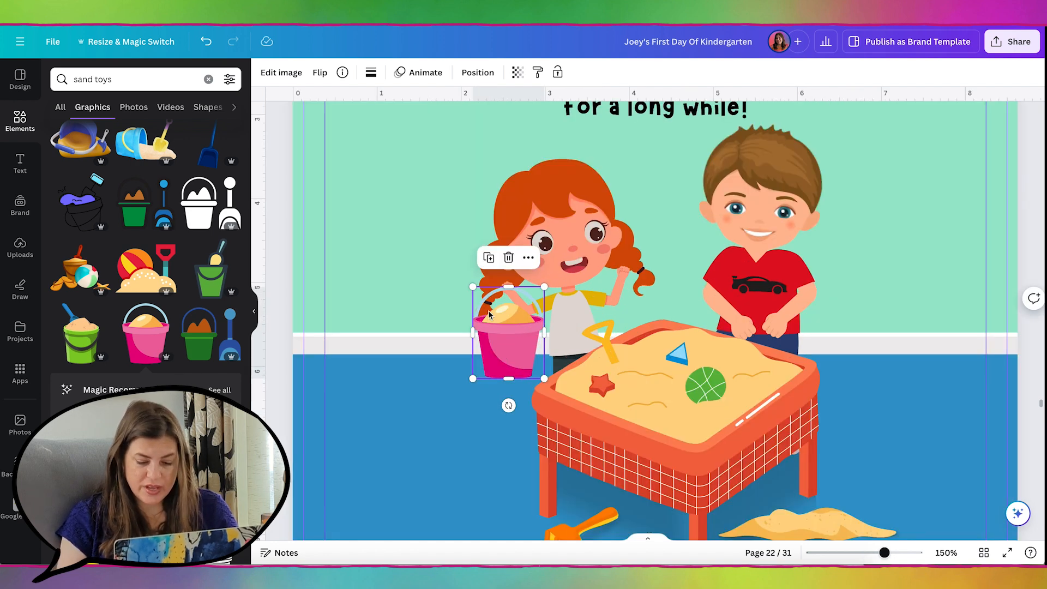
# - Shift the hue of the pink bucket's light blue handle to 48 in the image's color adjustments
pyautogui.scroll(10, 490, 300)
pyautogui.hscroll(-3, 489, 315)
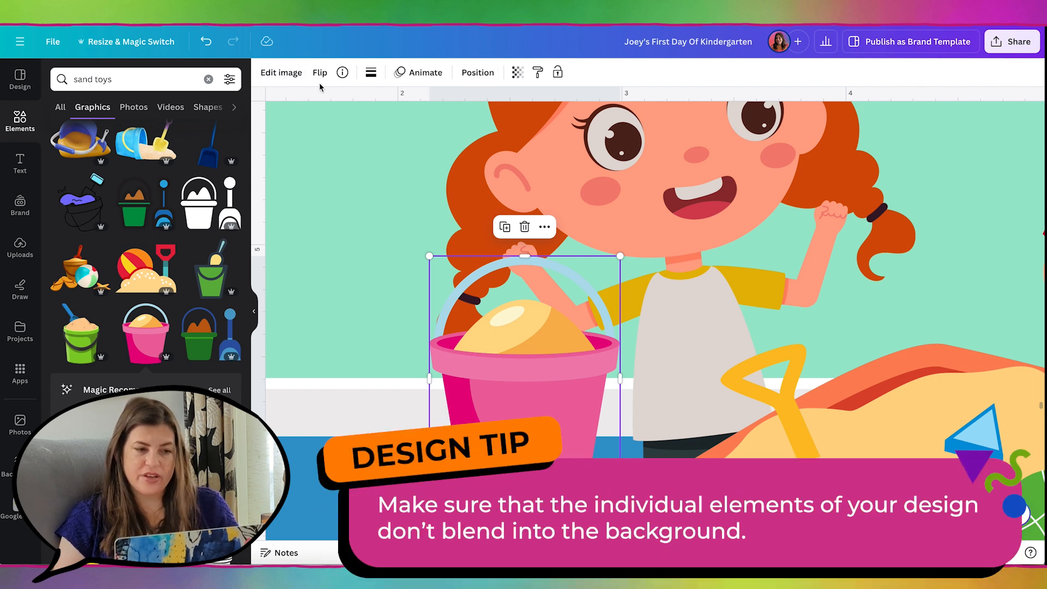
pyautogui.click(281, 73)
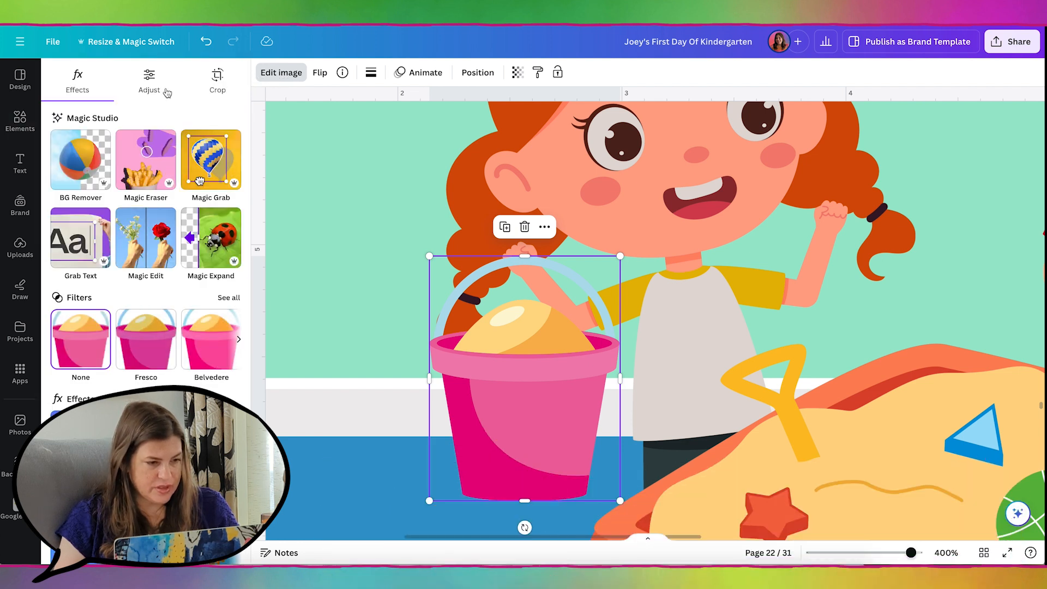
pyautogui.click(148, 79)
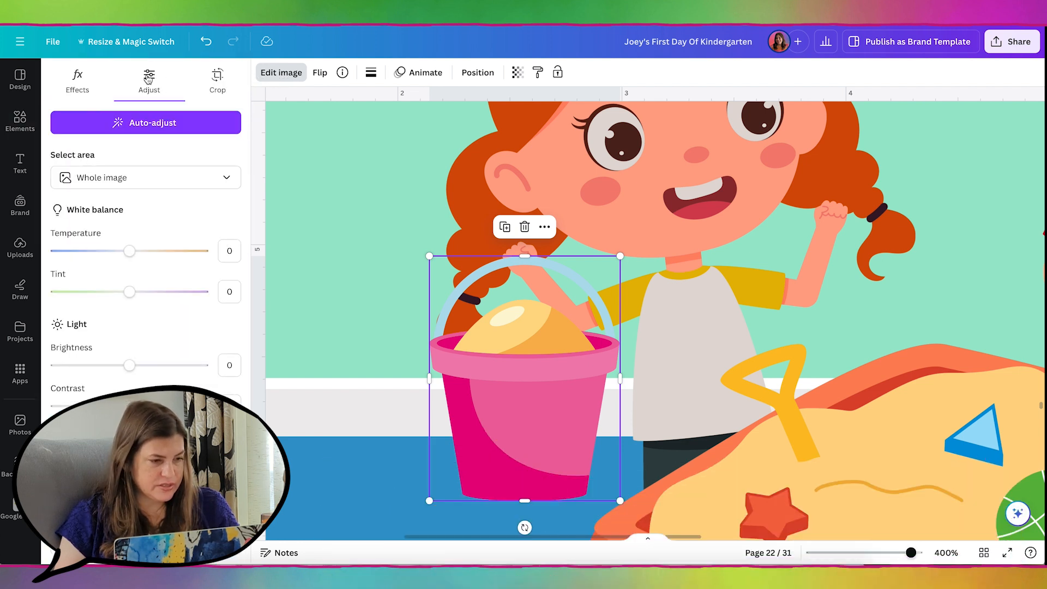
pyautogui.scroll(-5, 157, 370)
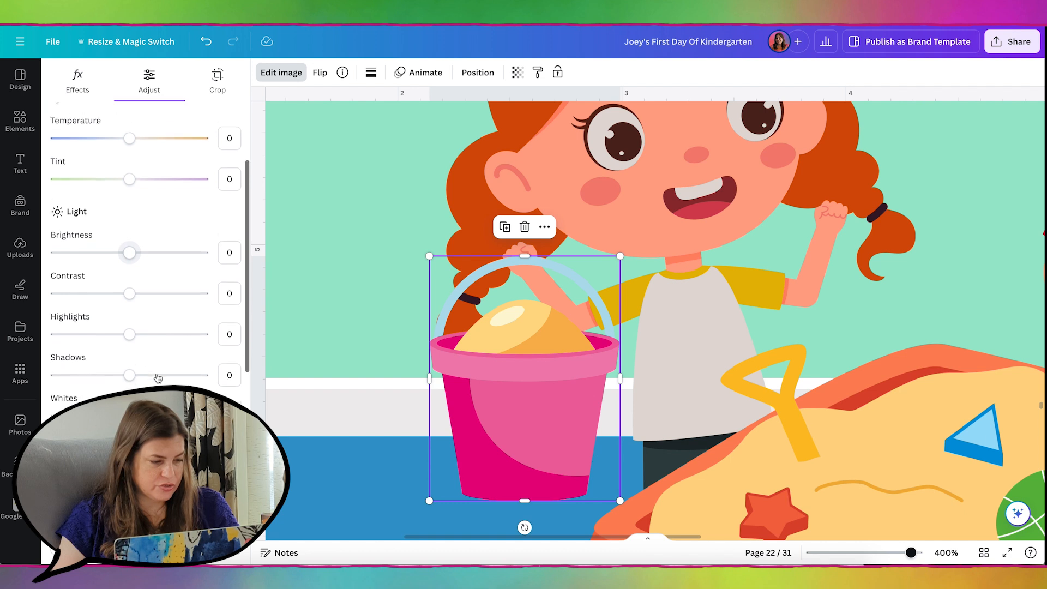
pyautogui.scroll(-3, 157, 376)
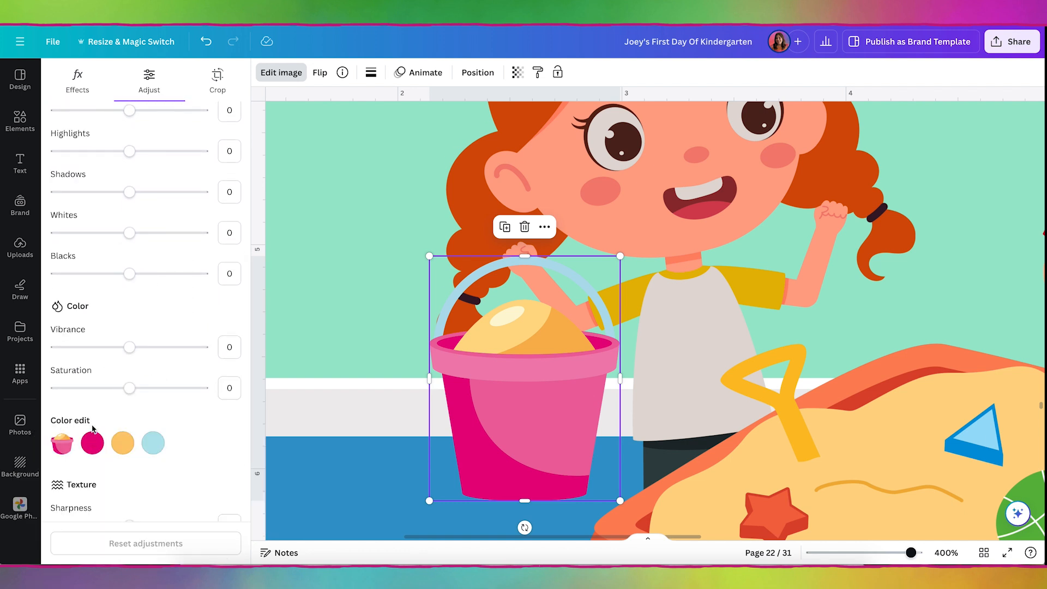
pyautogui.click(152, 443)
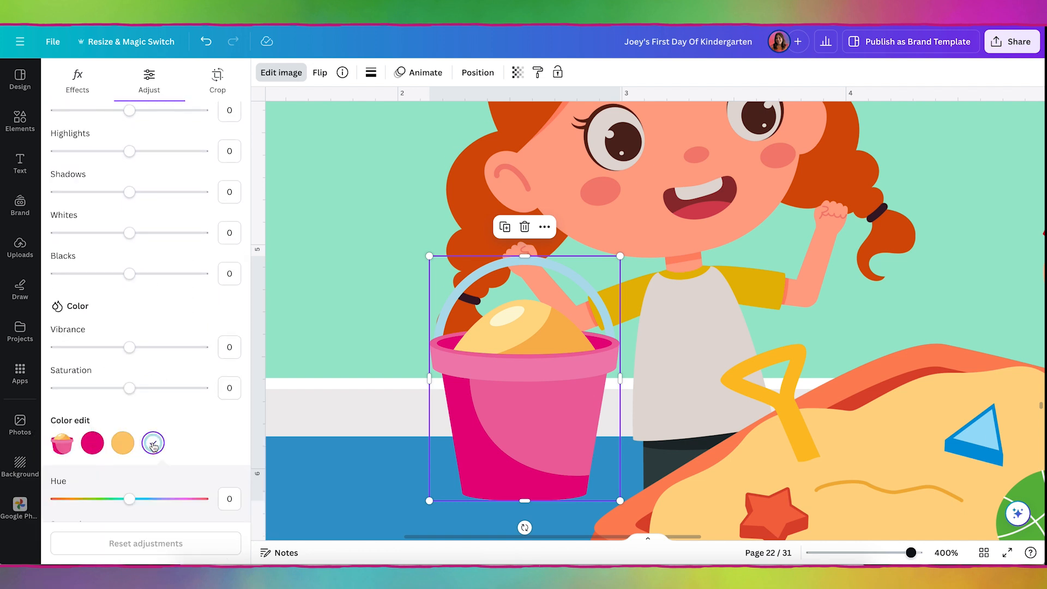
pyautogui.moveTo(128, 499); pyautogui.dragTo(164, 500)
# - Darken the bucket's handle and adjust its hue and saturation to make it a deeper purple
pyautogui.scroll(-2, 164, 501)
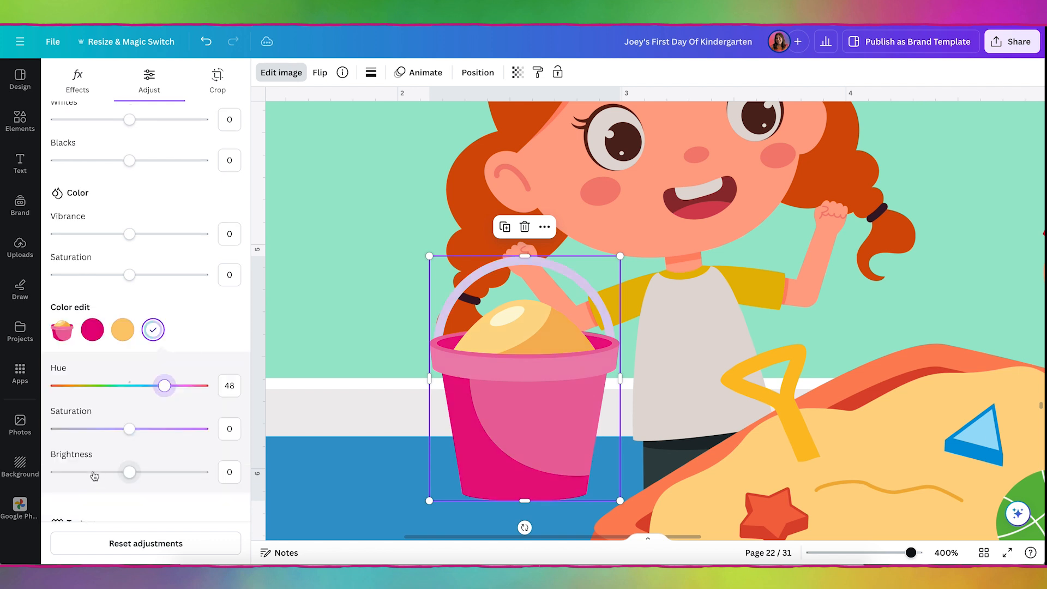
pyautogui.moveTo(94, 476); pyautogui.dragTo(62, 472)
pyautogui.click(192, 384)
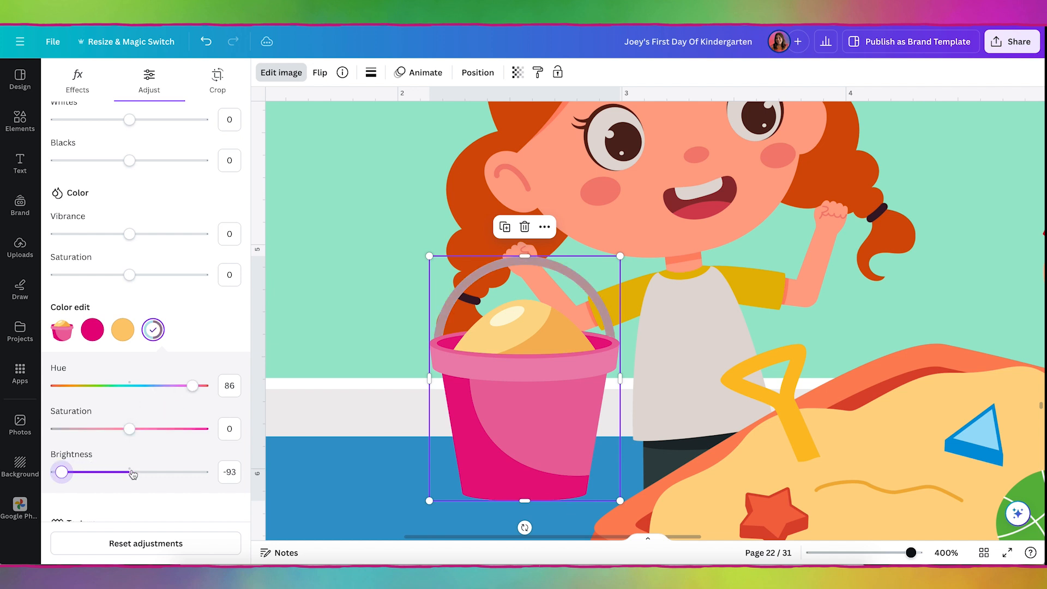
pyautogui.click(177, 429)
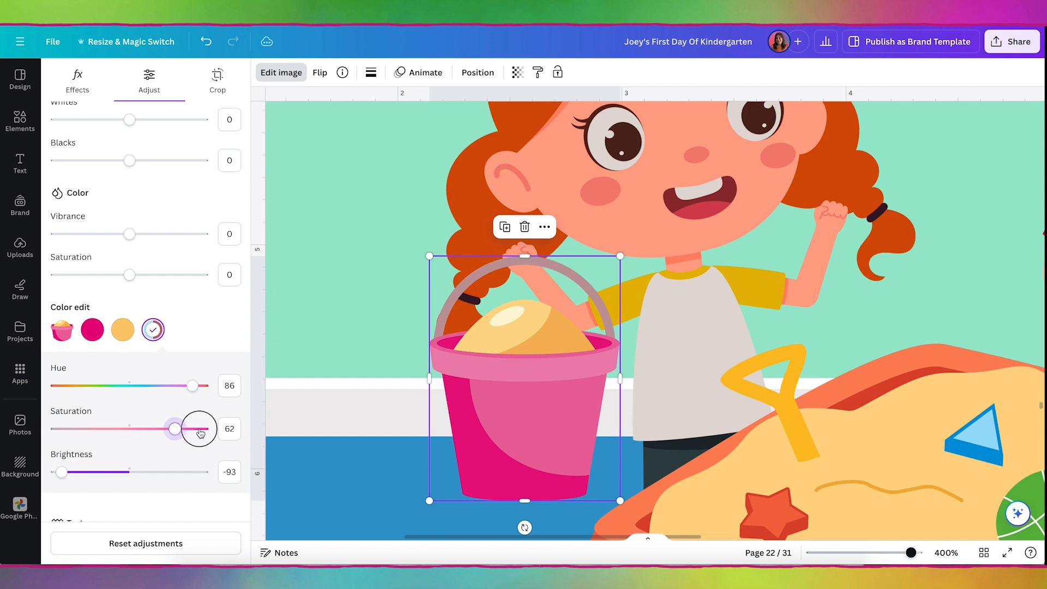
pyautogui.click(200, 431)
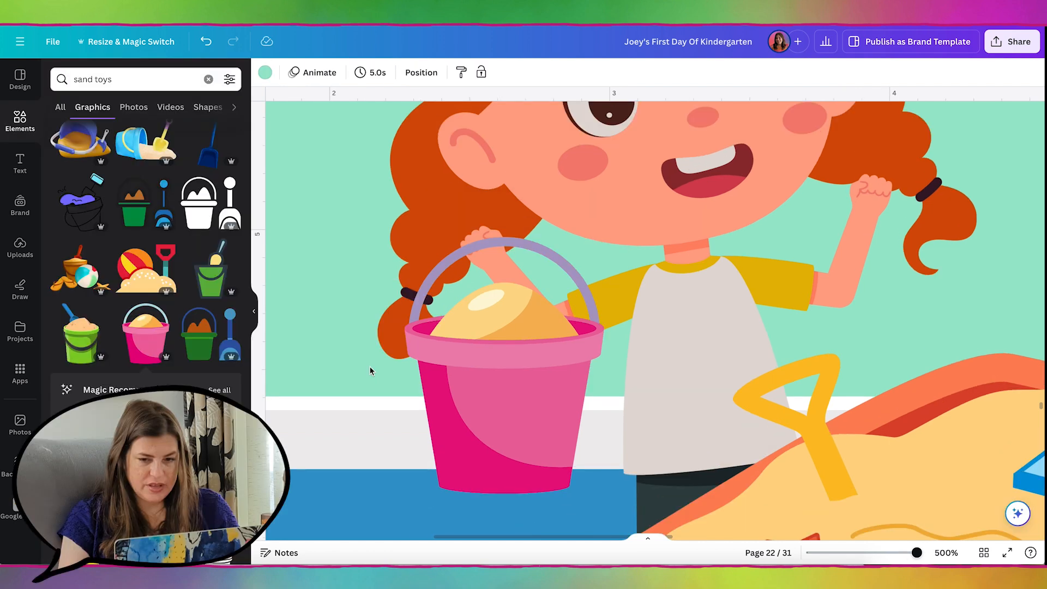
# - Add a circle beside the girl and fill it with the skin tone sampled from her hand
pyautogui.scroll(-5, 370, 371)
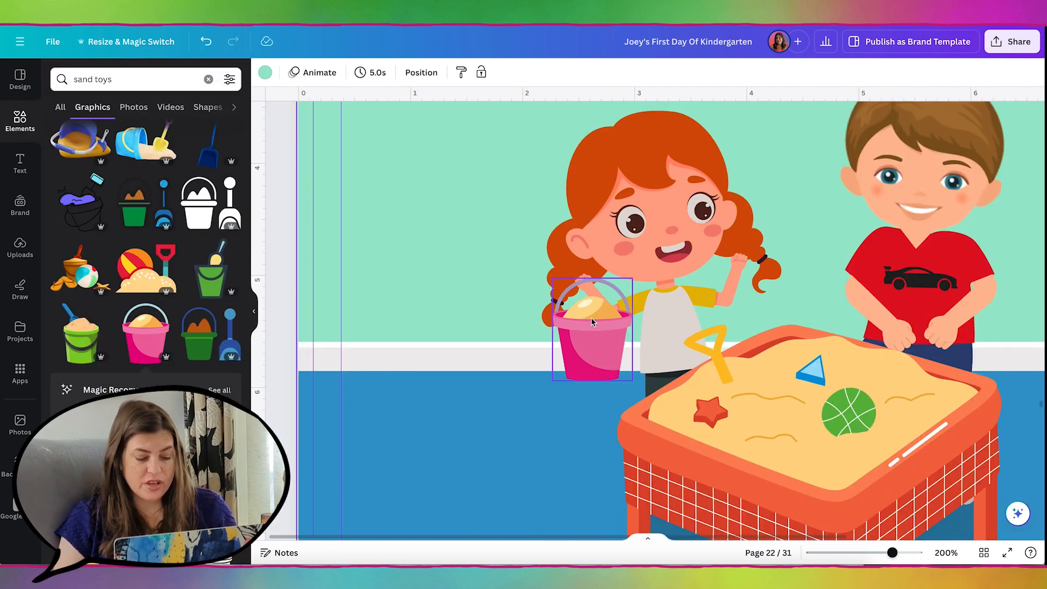
pyautogui.press('c')
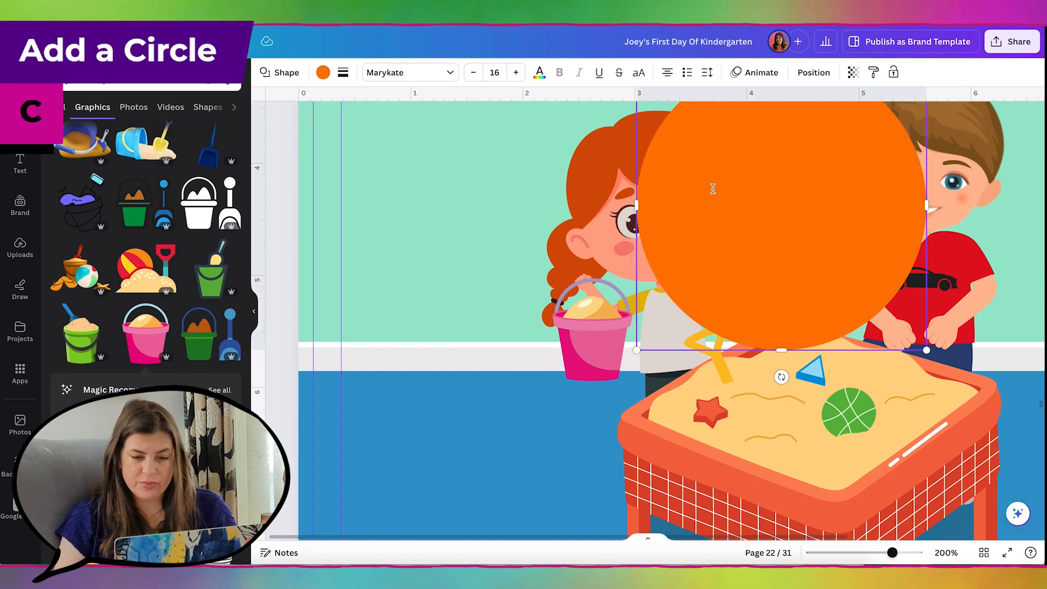
pyautogui.moveTo(713, 181); pyautogui.dragTo(389, 358)
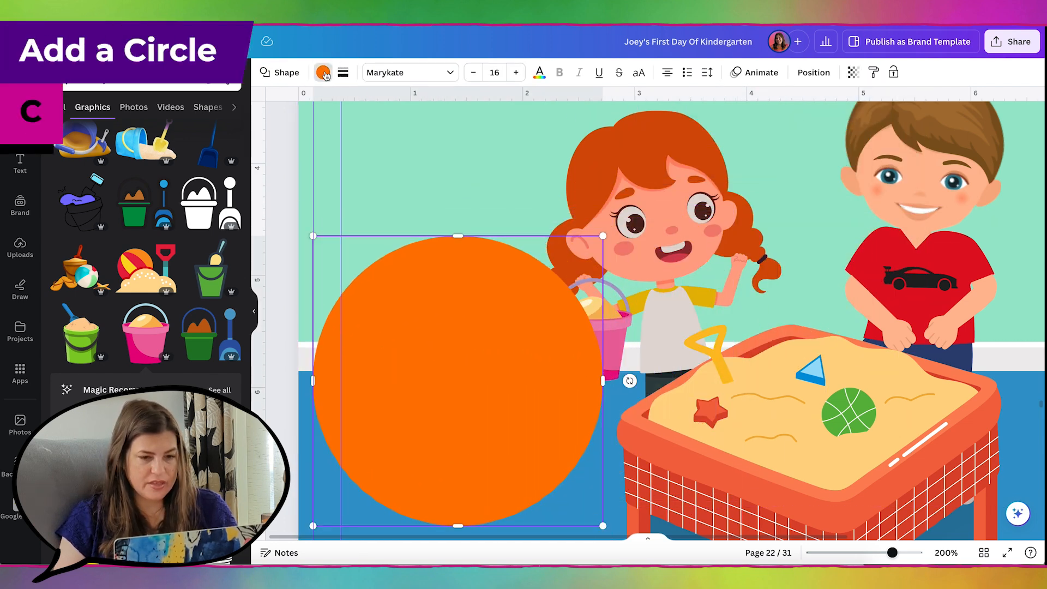
pyautogui.click(323, 72)
pyautogui.click(63, 145)
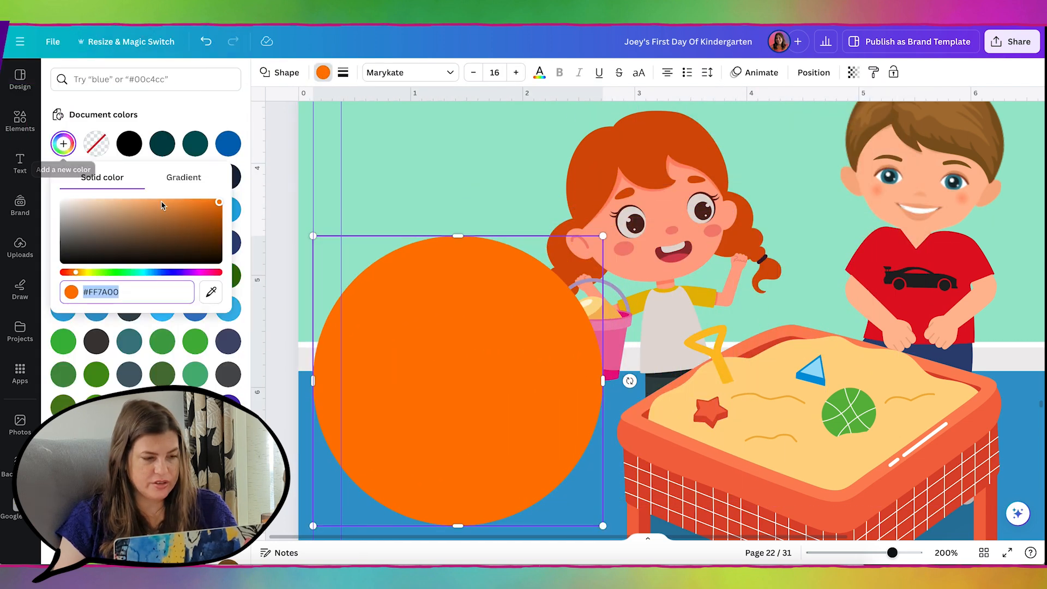
pyautogui.click(210, 292)
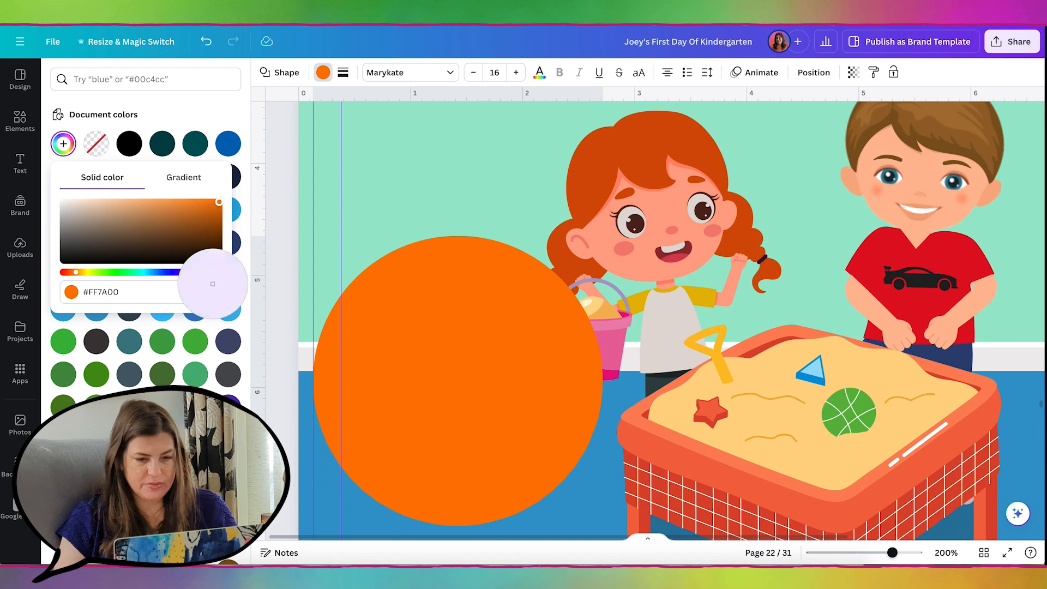
pyautogui.click(581, 278)
# - Shrink the skin-colored circle to about finger size and move it beside the girl's hand at the bucket
pyautogui.moveTo(603, 236); pyautogui.dragTo(376, 463)
pyautogui.moveTo(358, 495); pyautogui.dragTo(521, 290)
pyautogui.moveTo(541, 257); pyautogui.dragTo(497, 317)
pyautogui.moveTo(515, 336); pyautogui.dragTo(587, 306)
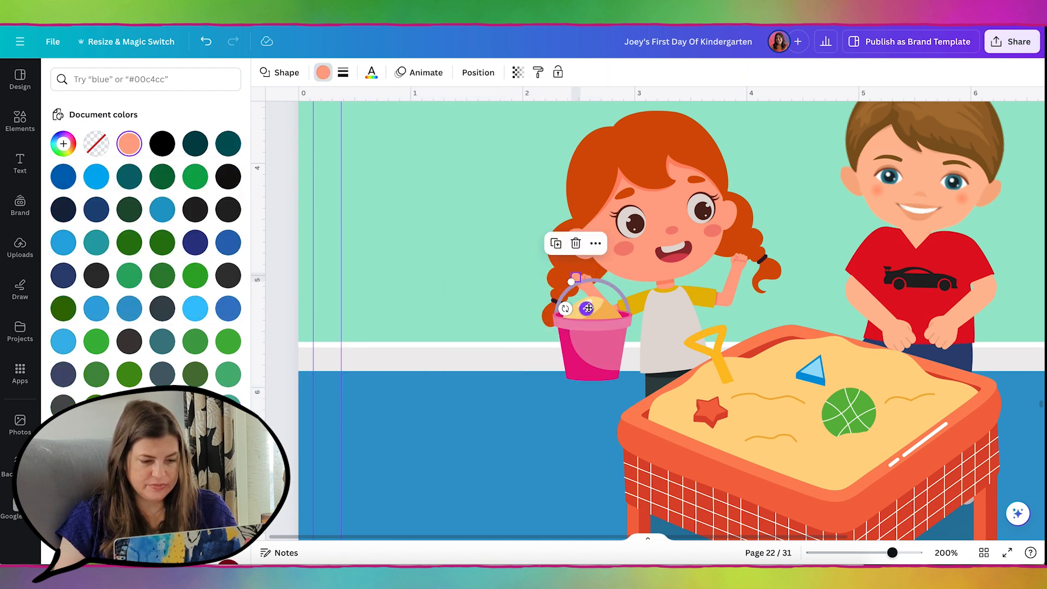
# - Narrow and rotate the small skin-colored shape and lay it over the bucket's handle as the girl's gripping fingers
pyautogui.press('super+plus')
pyautogui.press('super+plus')
pyautogui.hscroll(-2, 756, 341)
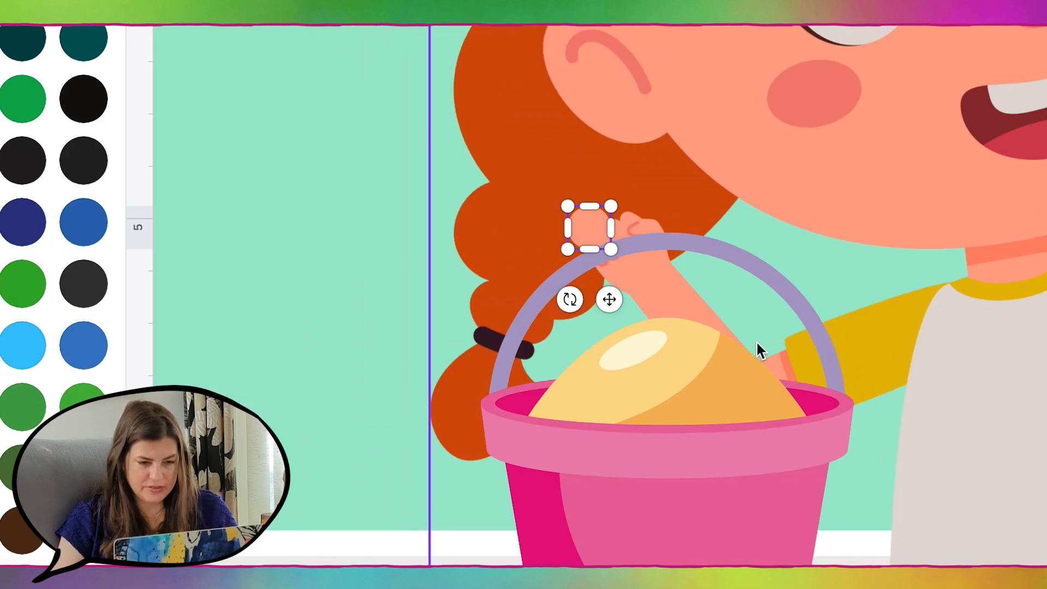
pyautogui.scroll(2, 756, 340)
pyautogui.moveTo(621, 274); pyautogui.dragTo(597, 303)
pyautogui.moveTo(612, 368); pyautogui.dragTo(632, 401)
pyautogui.moveTo(655, 361); pyautogui.dragTo(679, 353)
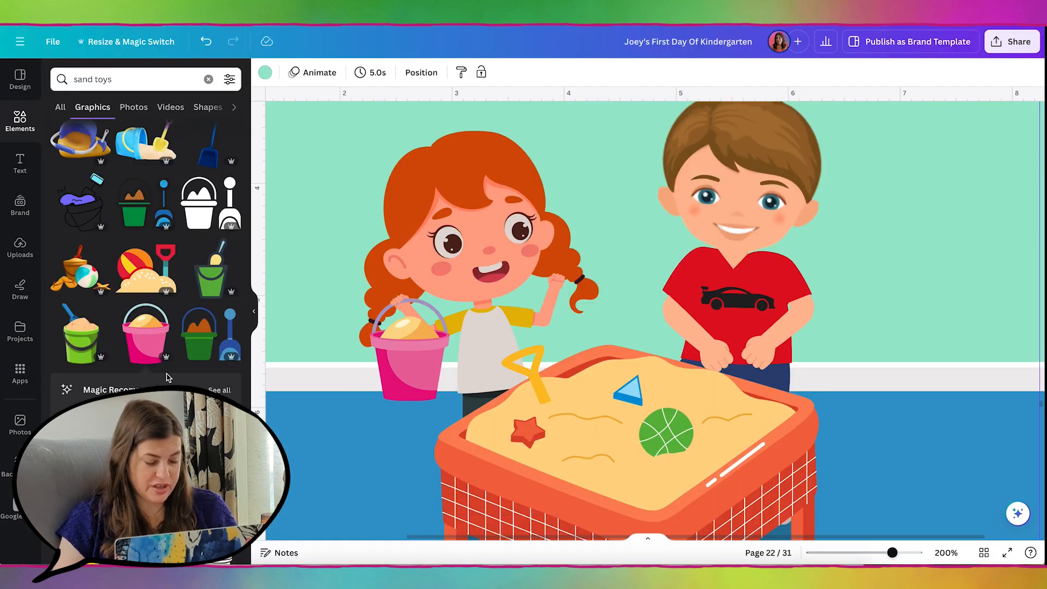
# - Add the red and yellow dump truck, shrink it onto the girl's other hand and copy the finger shapes over it
pyautogui.scroll(-3, 168, 377)
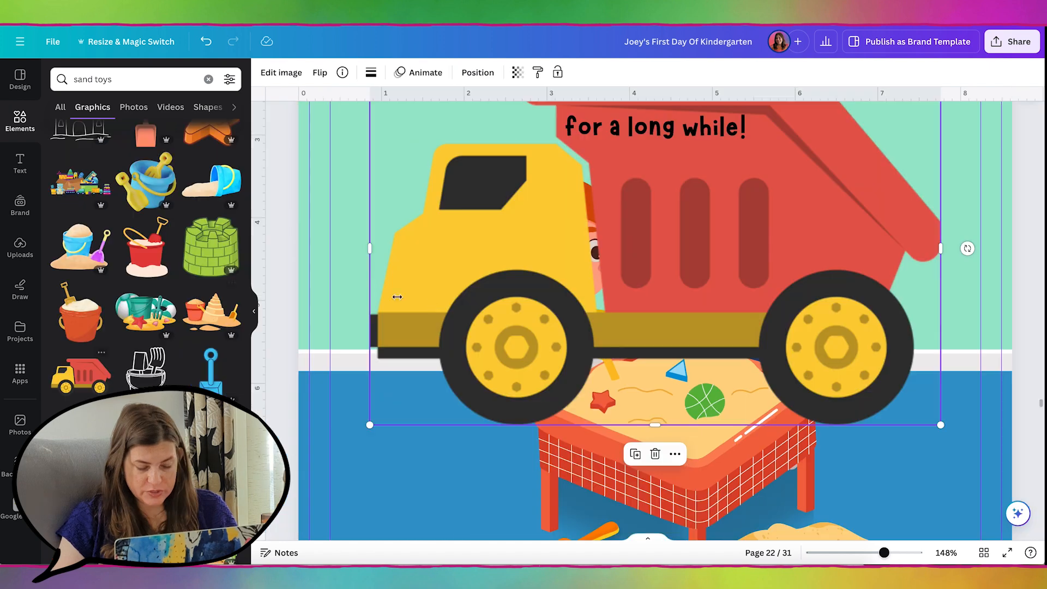
pyautogui.moveTo(903, 476); pyautogui.dragTo(665, 288)
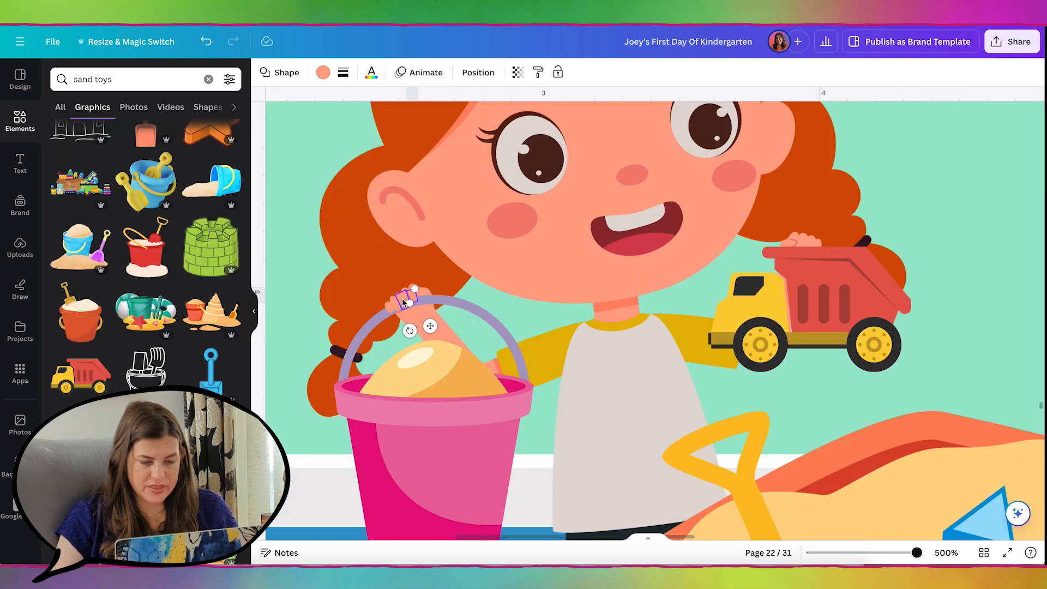
pyautogui.keyDown('shift'); pyautogui.click(400, 304); pyautogui.keyUp('shift')
pyautogui.click(400, 260)
pyautogui.moveTo(456, 388); pyautogui.dragTo(816, 276)
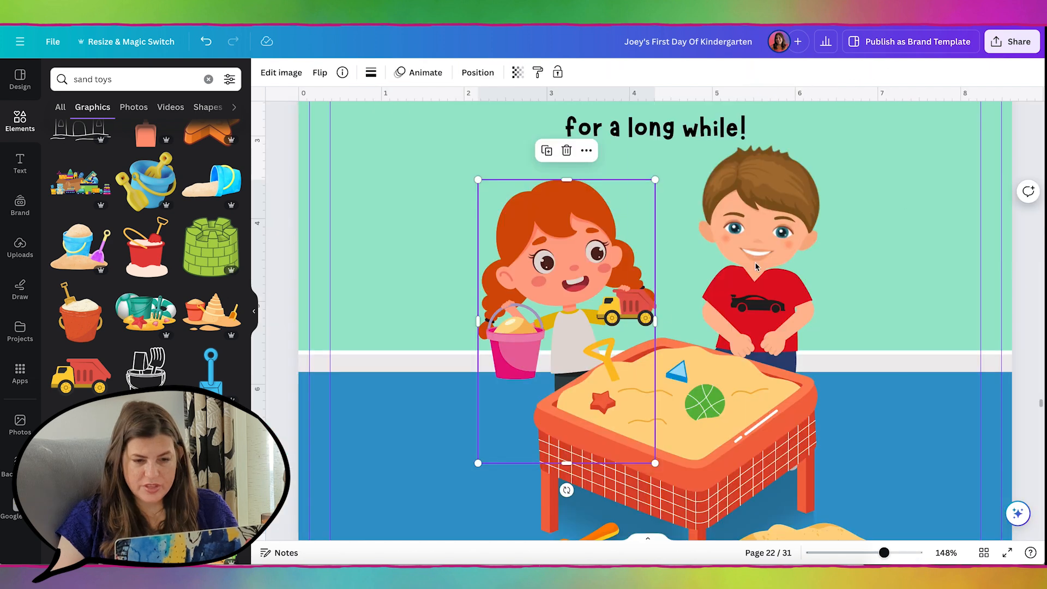
pyautogui.click(912, 257)
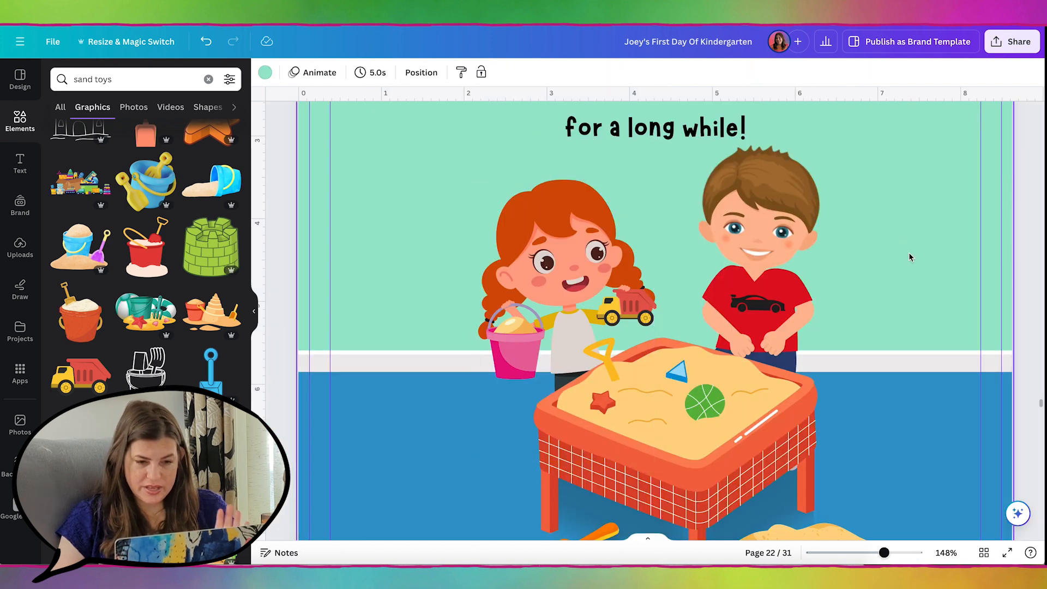
# - Recolor the dump truck's red bed to blue by shifting the hue of that color
pyautogui.click(641, 309)
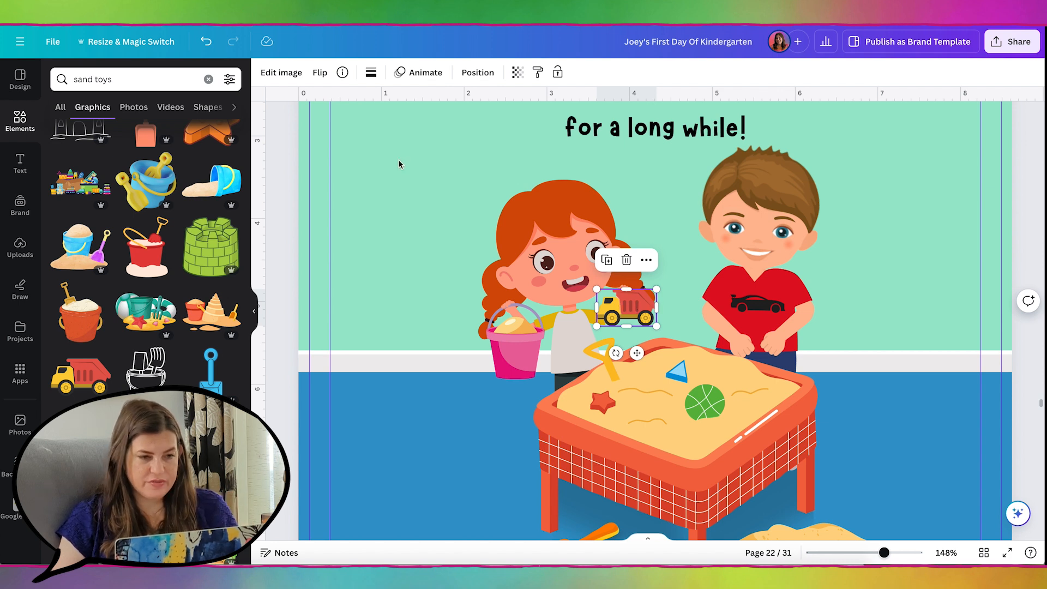
pyautogui.click(636, 308)
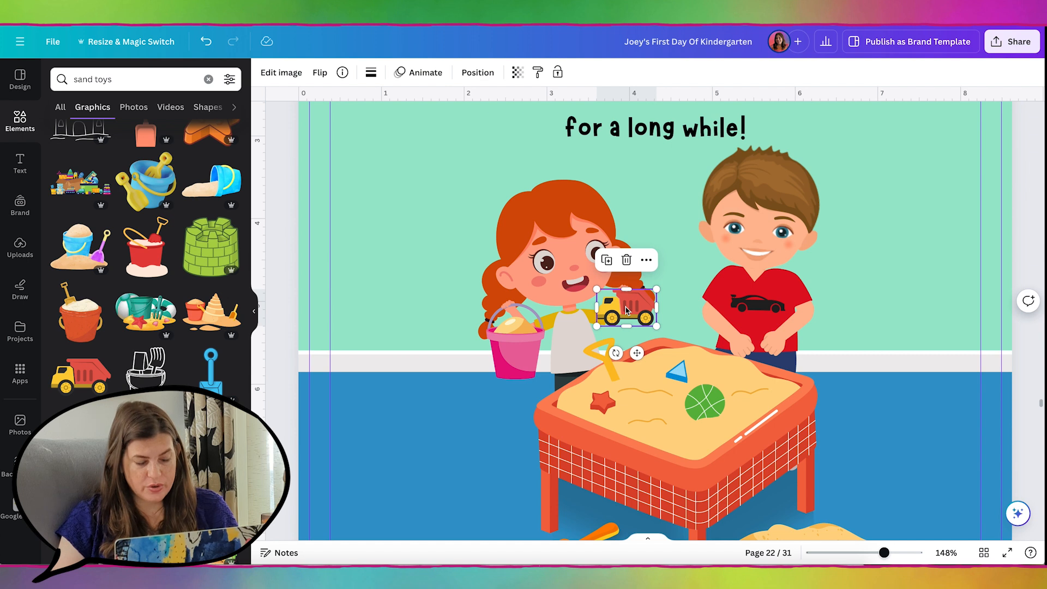
pyautogui.click(272, 73)
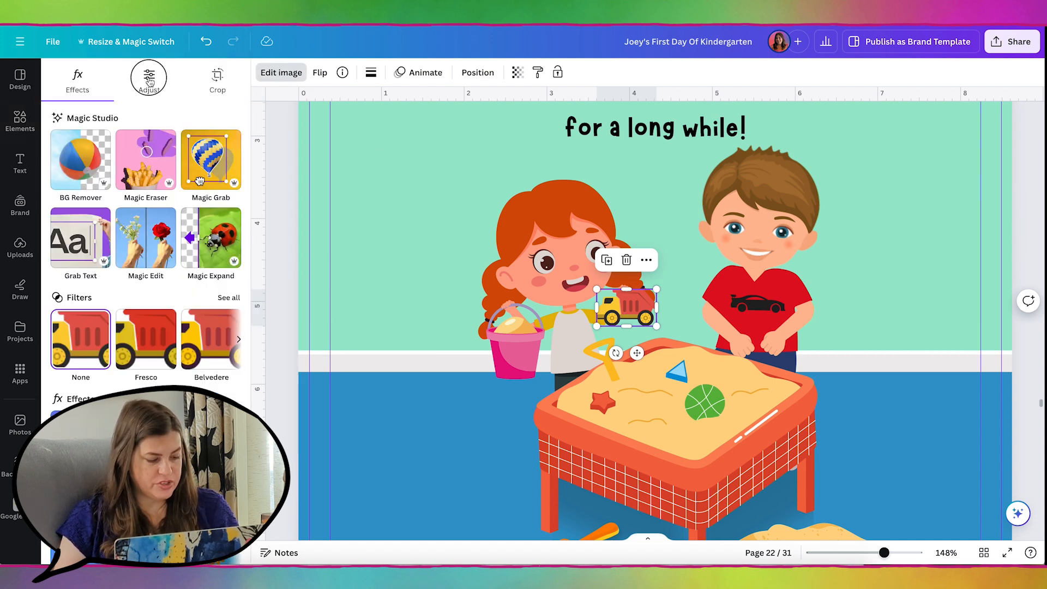
pyautogui.click(148, 76)
pyautogui.scroll(-2, 188, 360)
pyautogui.scroll(-5, 188, 360)
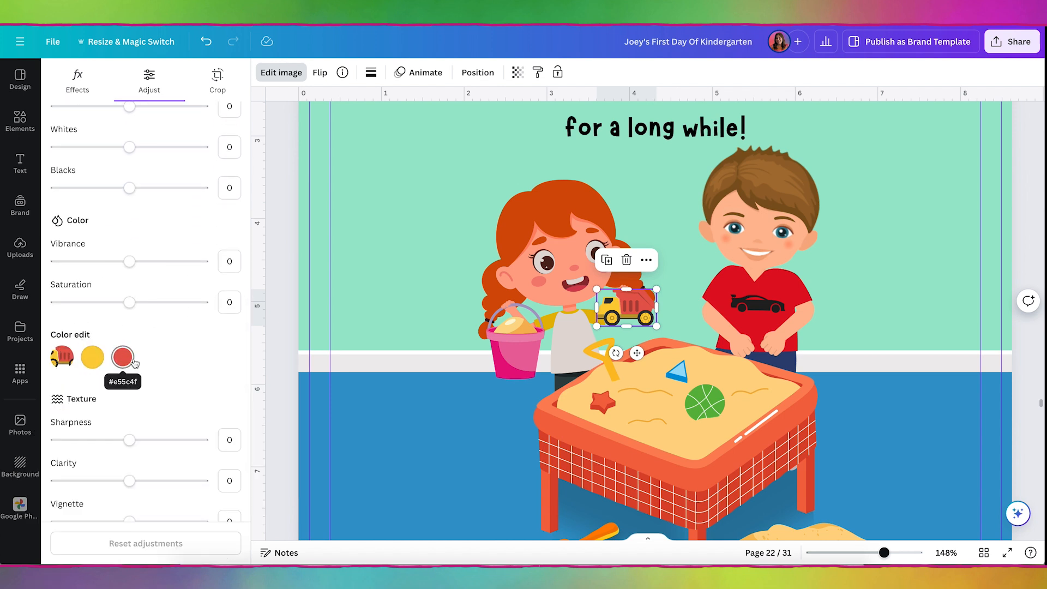
pyautogui.click(123, 358)
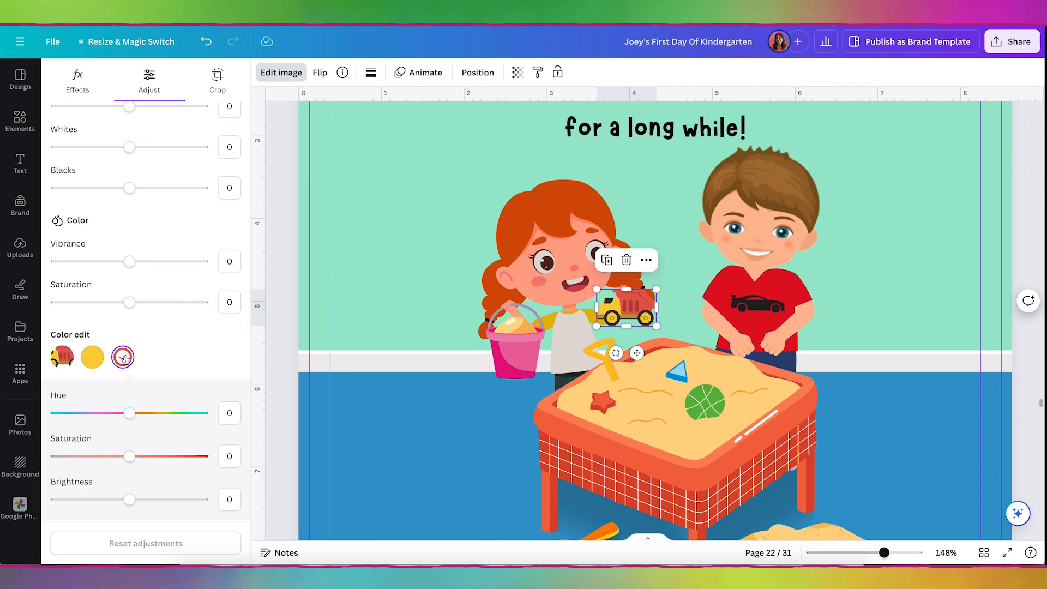
pyautogui.moveTo(129, 379); pyautogui.dragTo(116, 382)
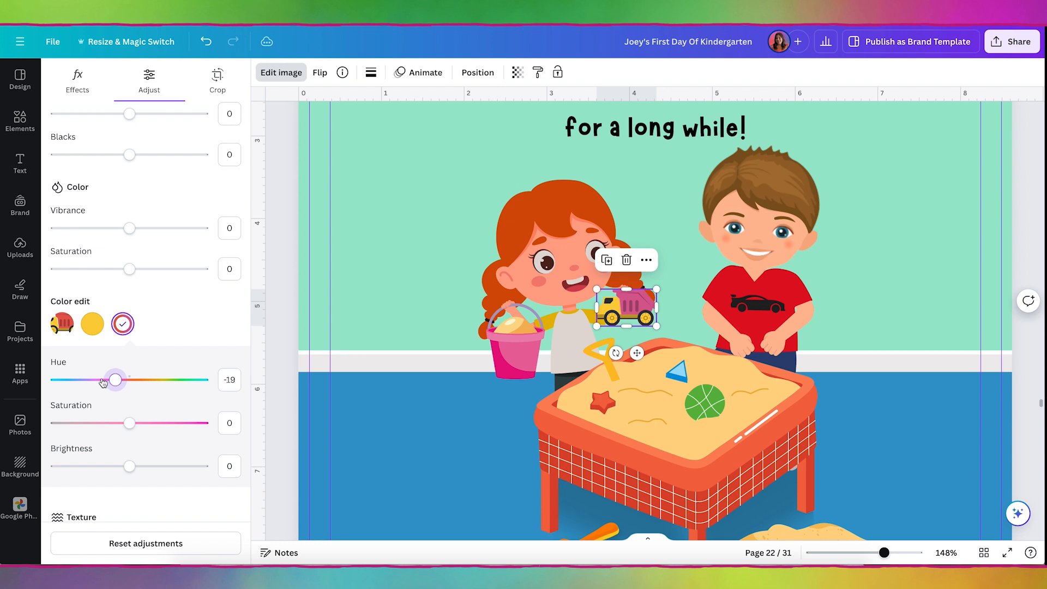
# - Recolor the dump truck's yellow cab and wheels to pink with a hue of -59
pyautogui.click(94, 325)
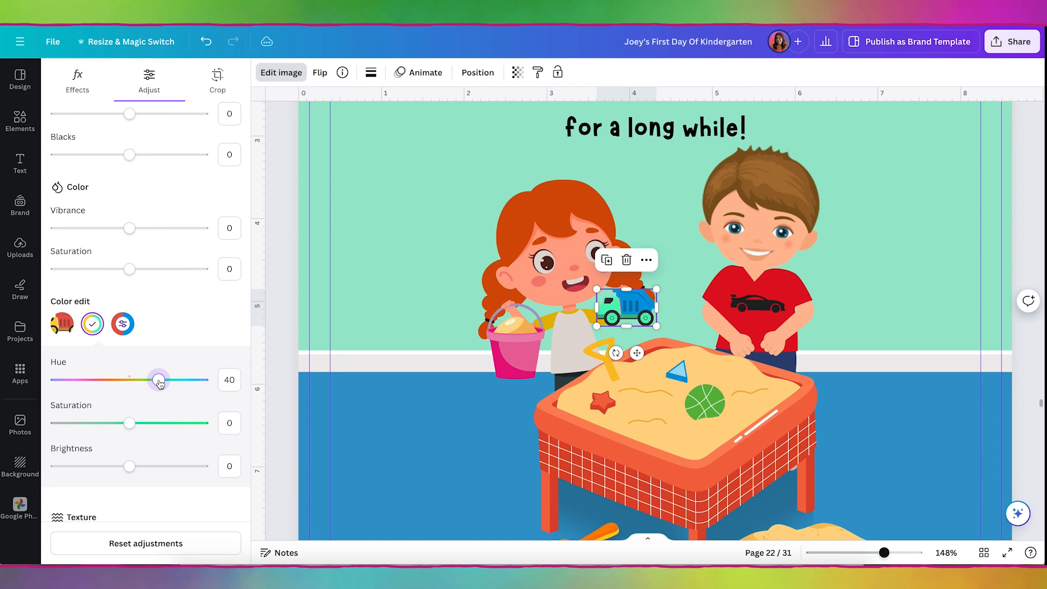
pyautogui.moveTo(158, 382); pyautogui.dragTo(86, 380)
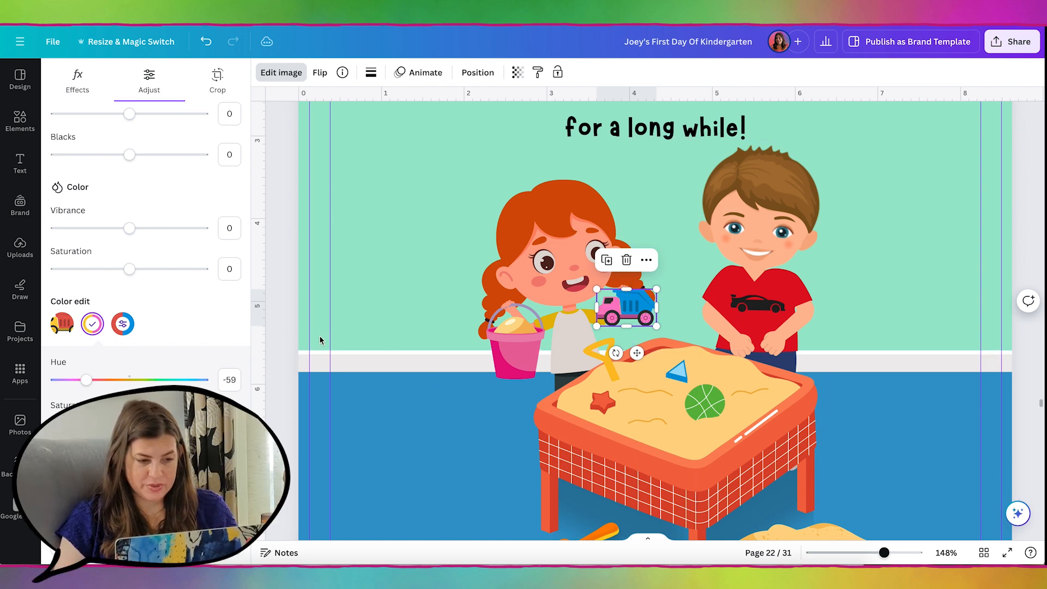
pyautogui.click(276, 333)
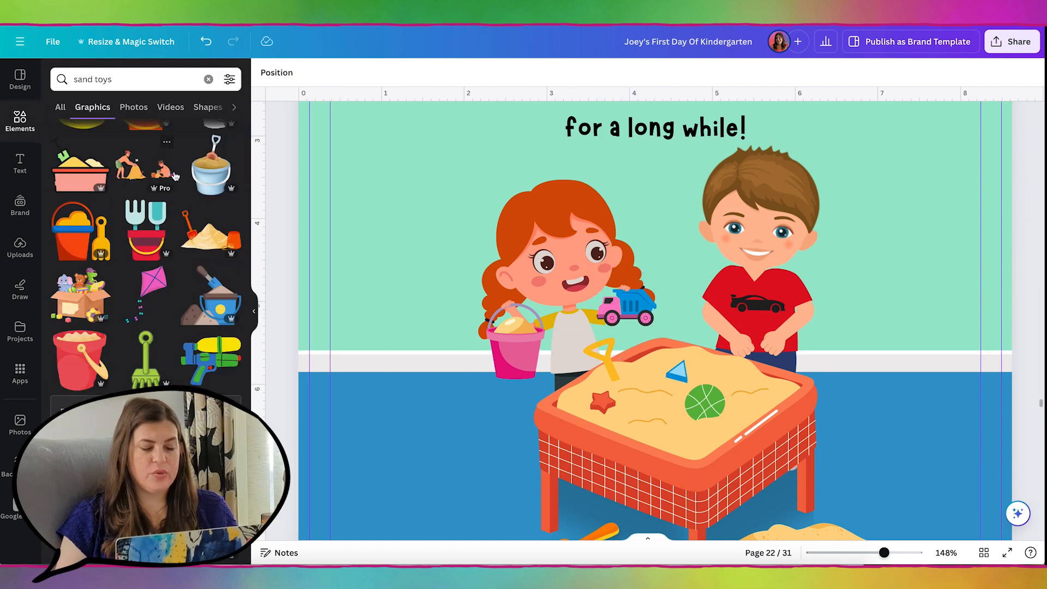
# - Search the elements for "sand castle", add the castle with the blue flag, shrink it and place it on the sand table before the boy
pyautogui.tripleClick(93, 79)
pyautogui.write('sand castle')
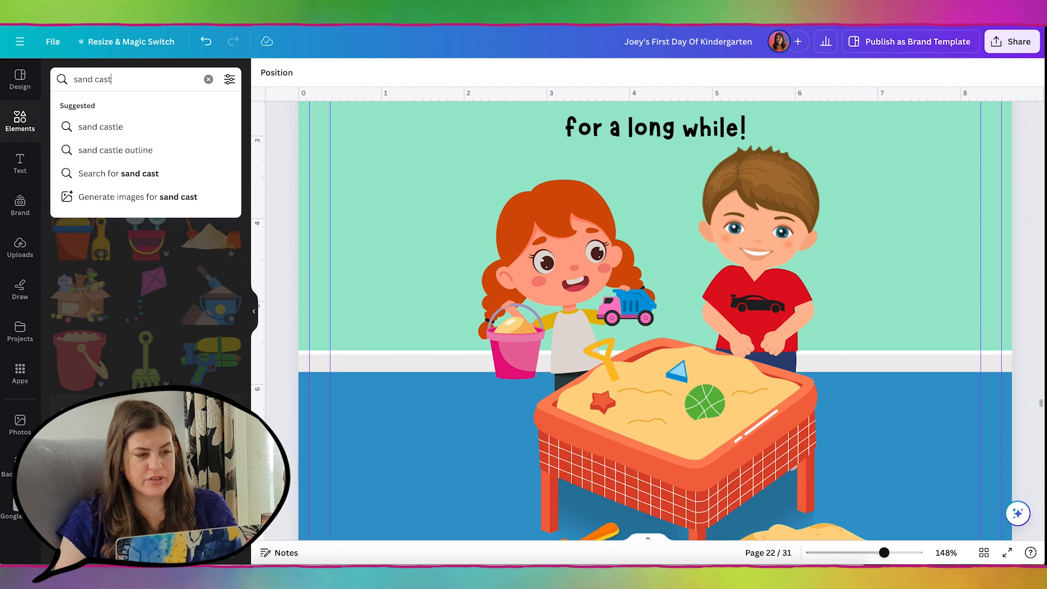
pyautogui.press('Return')
pyautogui.click(211, 218)
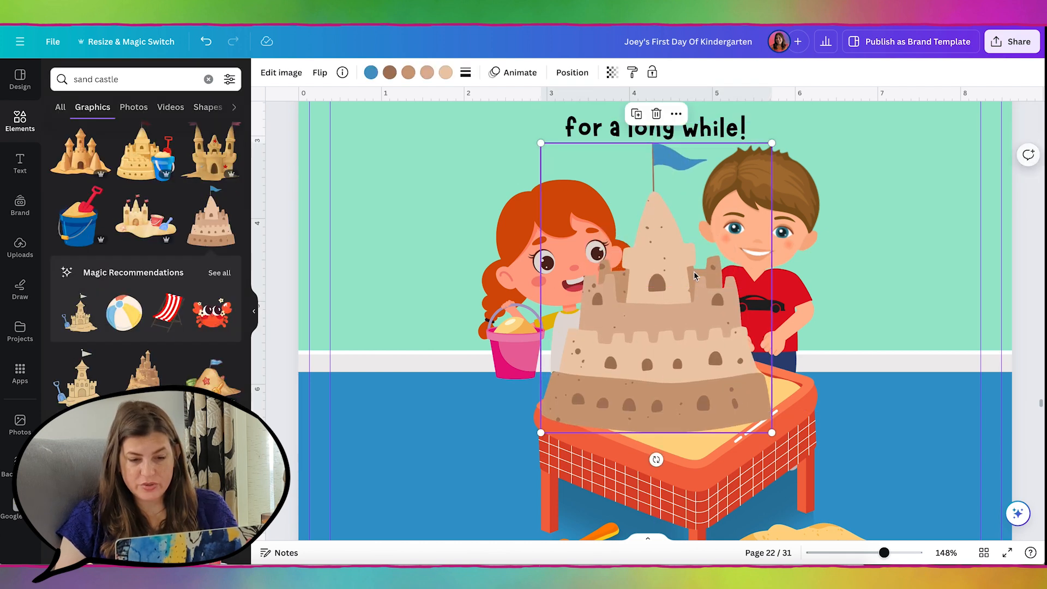
pyautogui.moveTo(770, 143); pyautogui.dragTo(645, 302)
pyautogui.moveTo(596, 364); pyautogui.dragTo(732, 344)
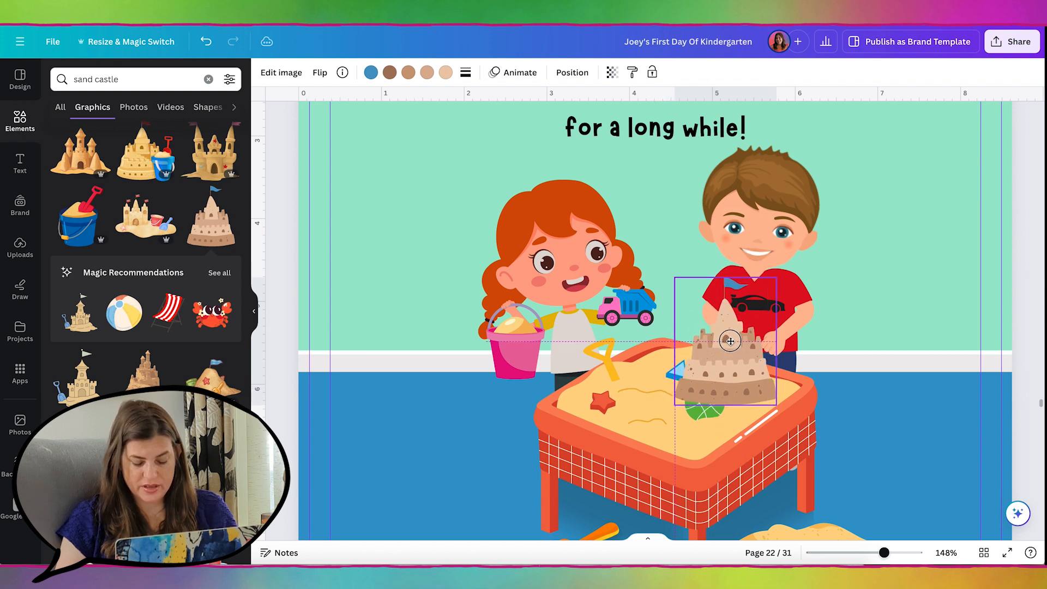
# - Recolor the sand castle's brown shades with sand tones sampled from the page, matching it to the sand table
pyautogui.click(390, 73)
pyautogui.click(63, 143)
pyautogui.click(211, 263)
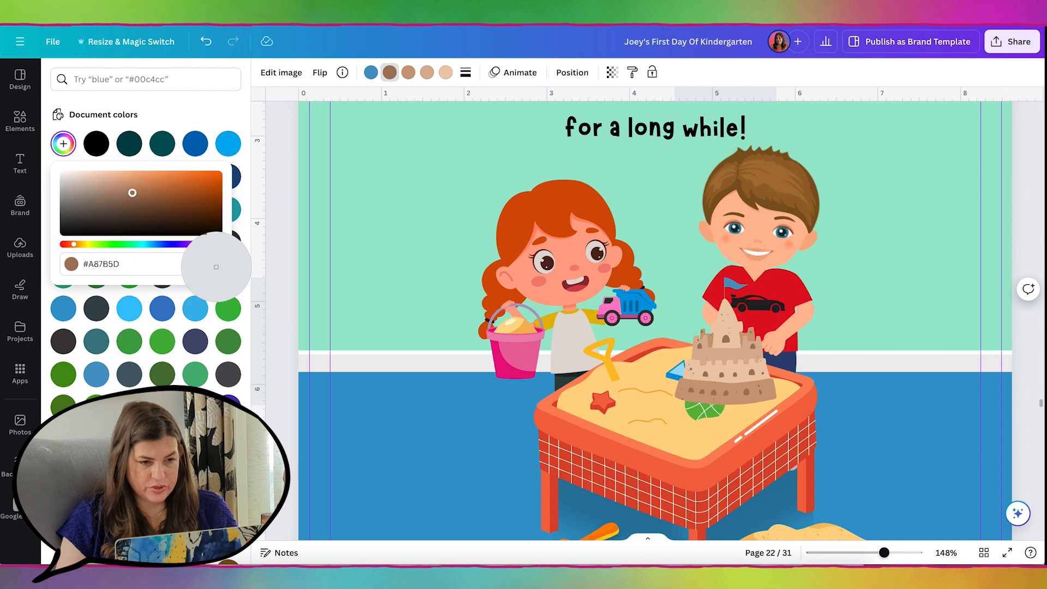
pyautogui.click(701, 438)
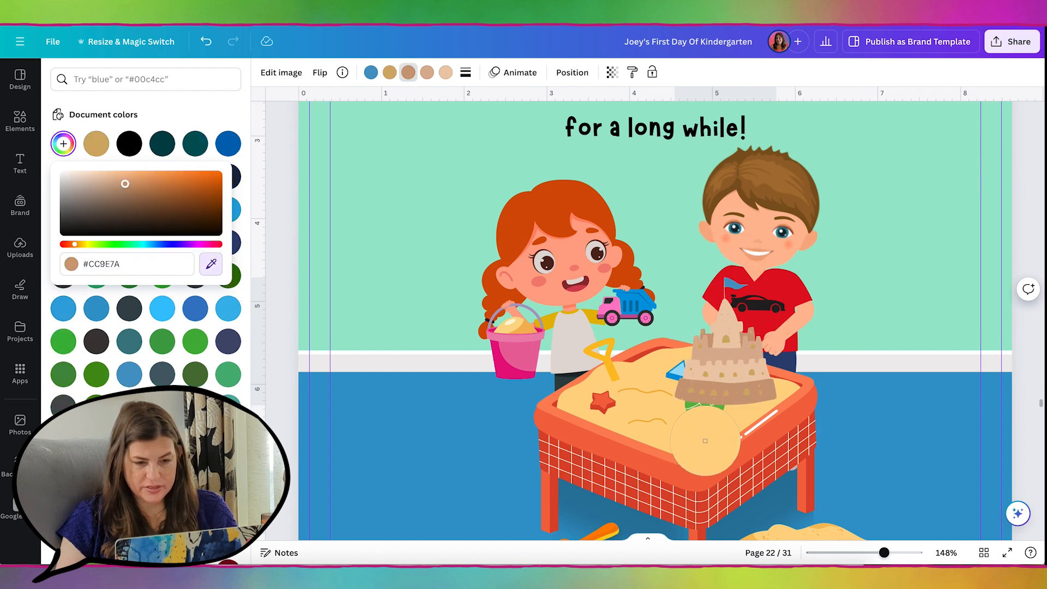
pyautogui.click(698, 442)
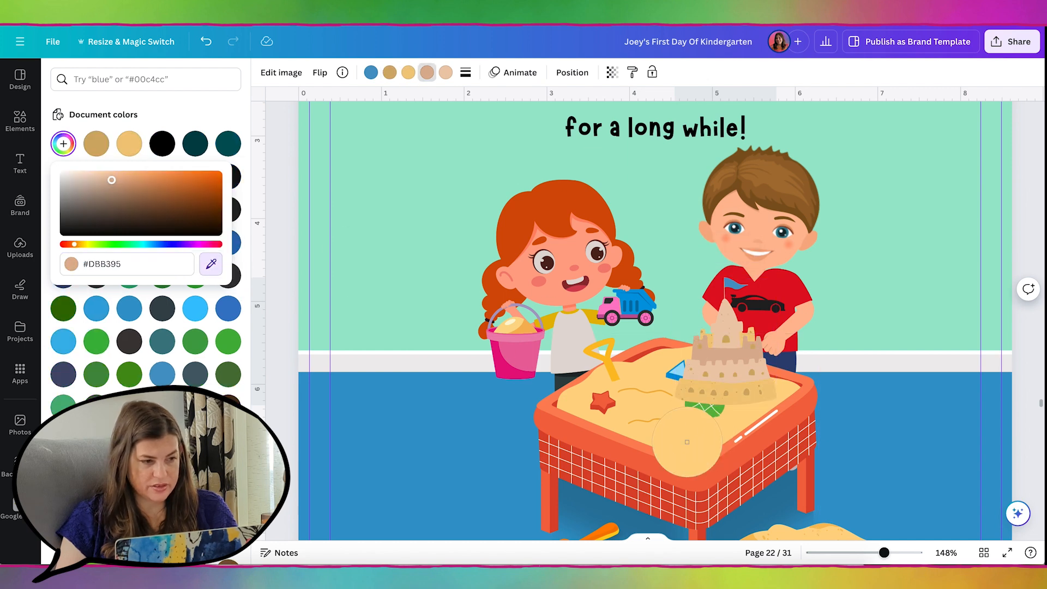
pyautogui.click(687, 443)
pyautogui.click(680, 374)
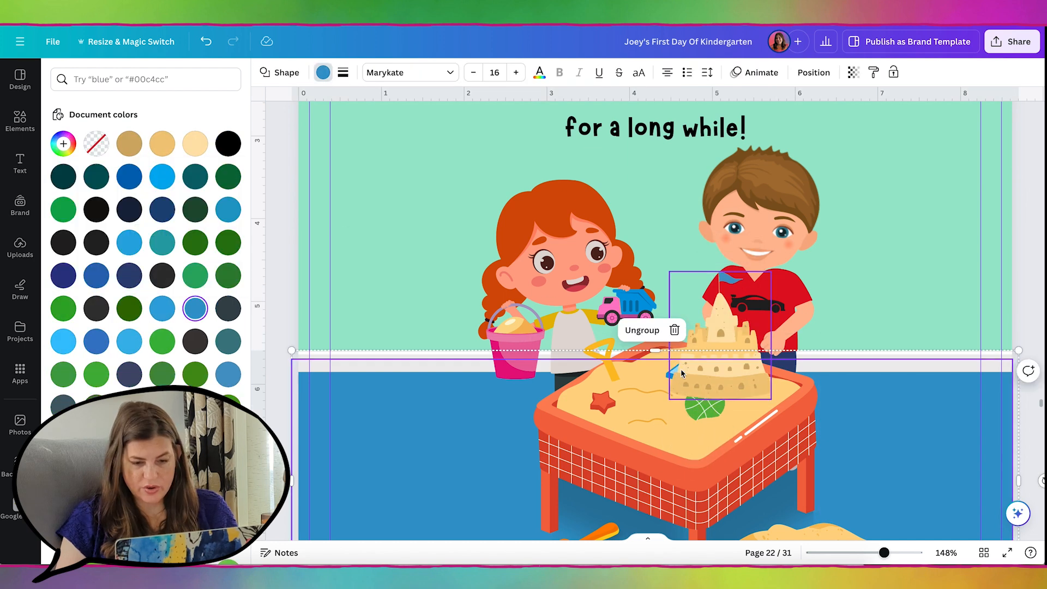
pyautogui.click(965, 317)
# - Add a circle, fill it with the sand color #FFD587 sampled from the table, and shrink it over the green ball
pyautogui.keyDown('ctrl'); pyautogui.scroll(8, 964, 316); pyautogui.keyUp('ctrl')
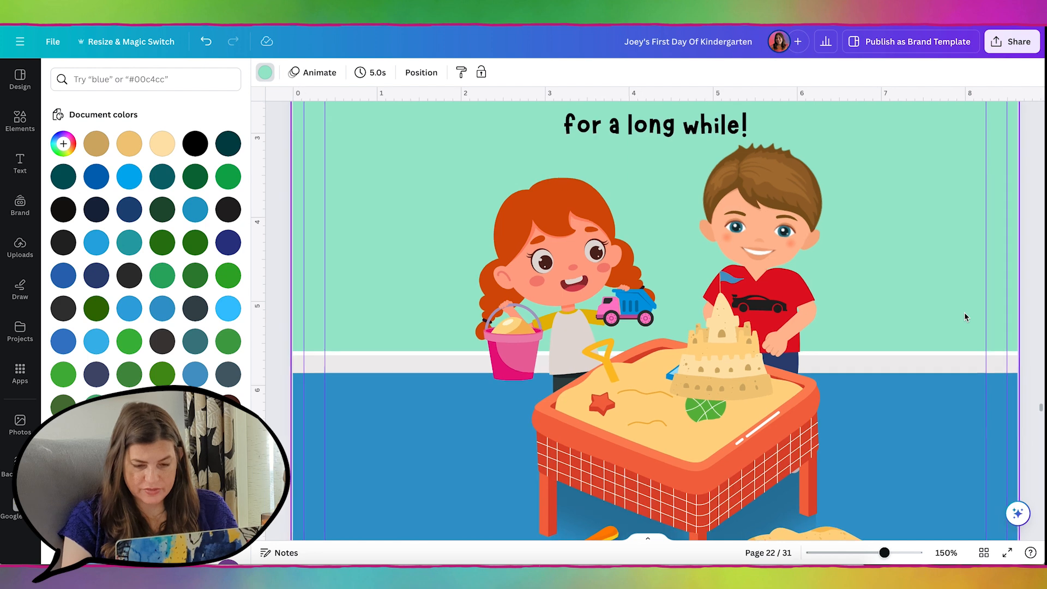
pyautogui.scroll(-1, 964, 316)
pyautogui.hscroll(2, 964, 316)
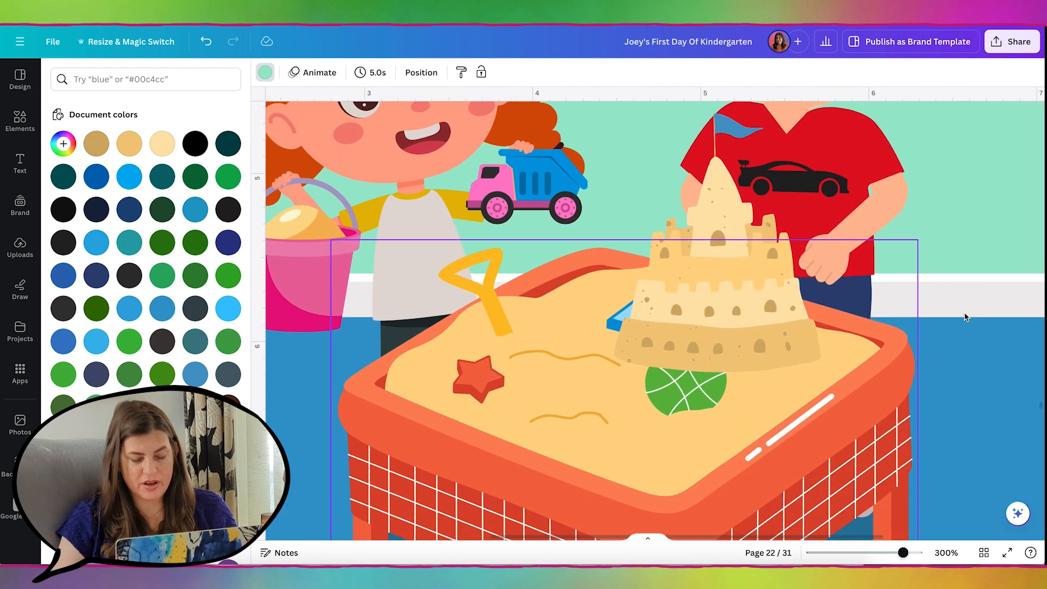
pyautogui.press('c')
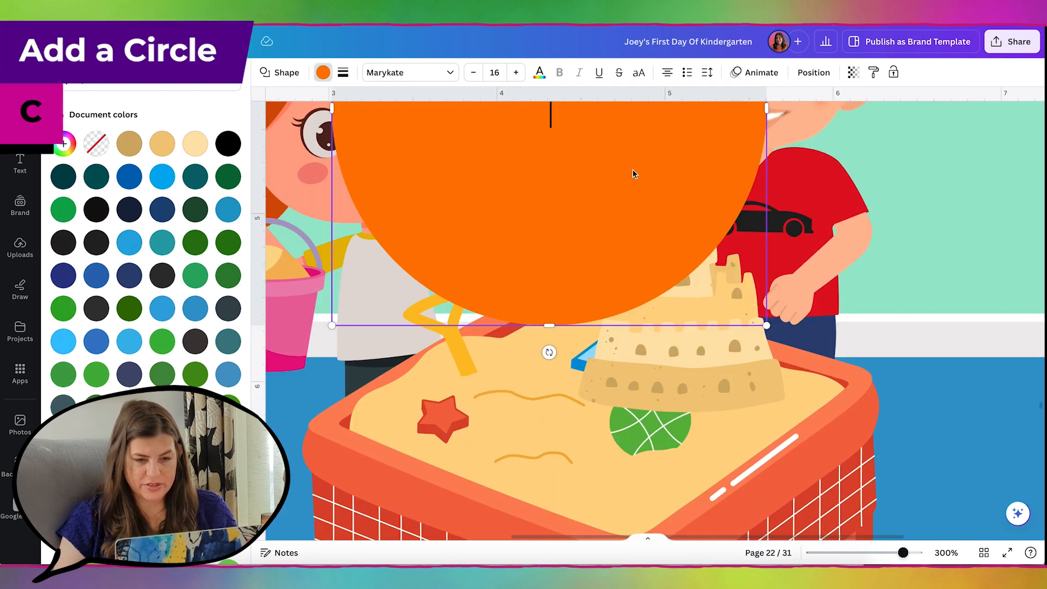
pyautogui.moveTo(647, 209); pyautogui.dragTo(661, 259)
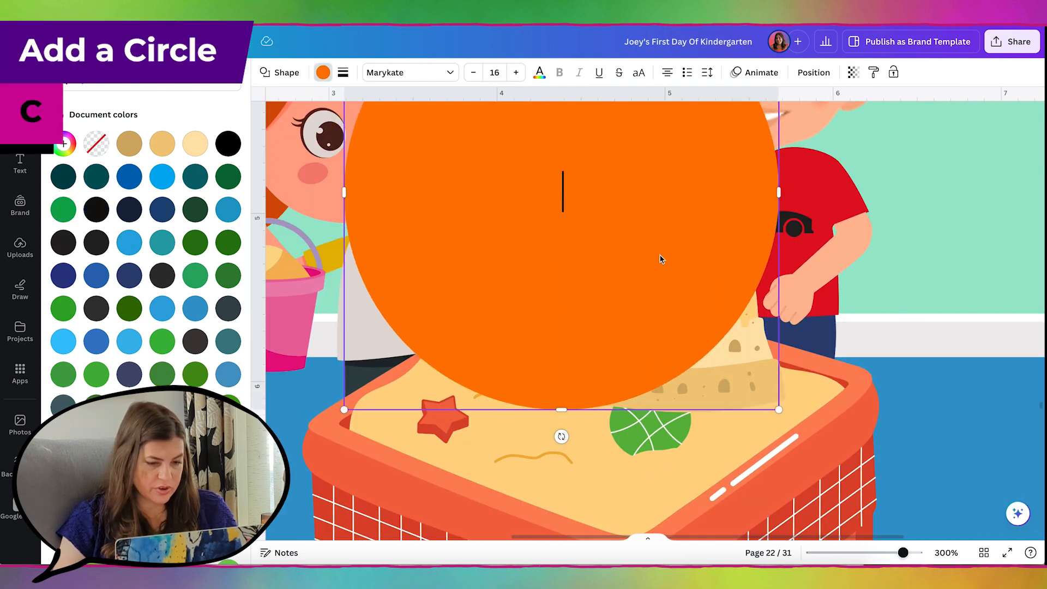
pyautogui.click(323, 72)
pyautogui.click(61, 143)
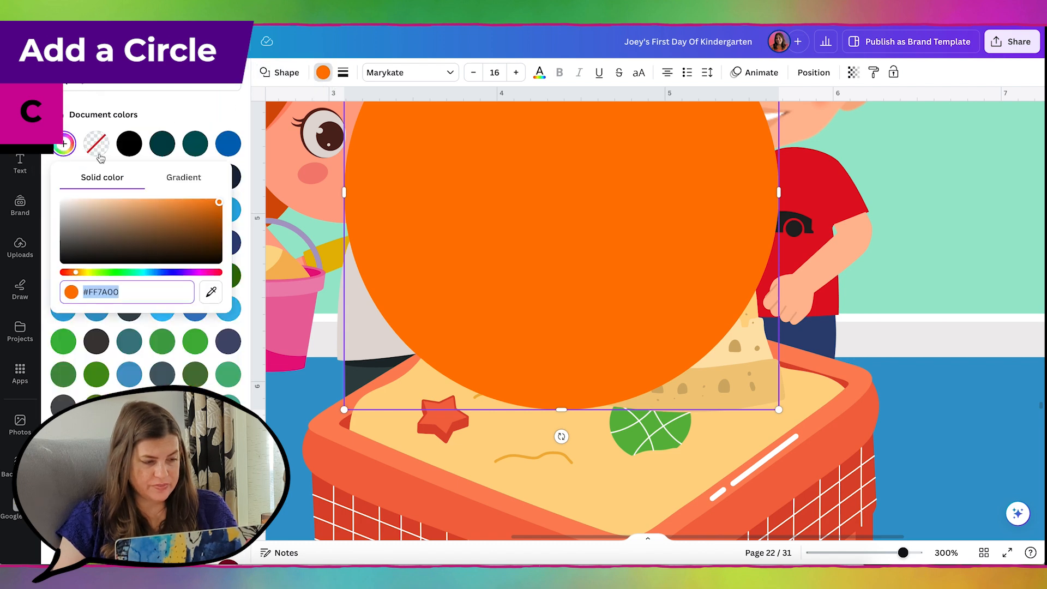
pyautogui.click(210, 291)
pyautogui.click(648, 503)
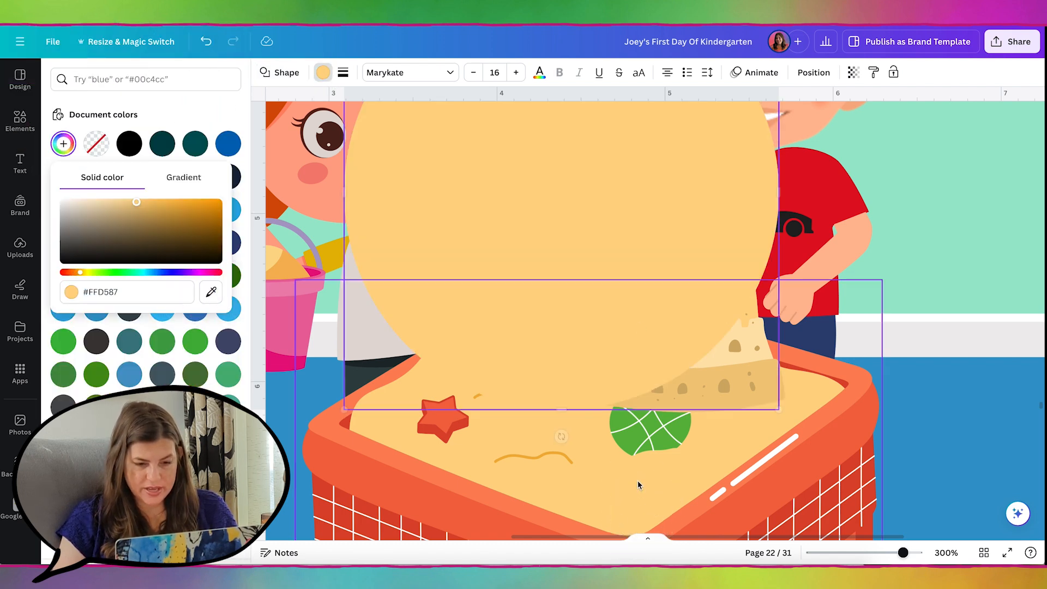
pyautogui.moveTo(777, 409); pyautogui.dragTo(522, 153)
pyautogui.moveTo(460, 151); pyautogui.dragTo(708, 479)
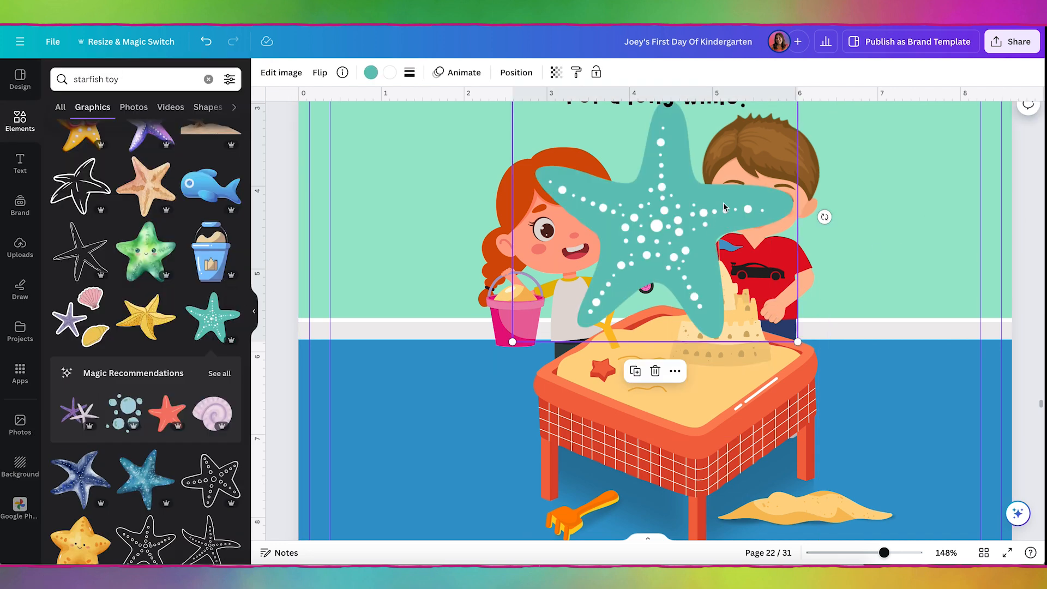
# - Shrink and rotate the teal starfish and place it at the boy's hand beside the sand castle
pyautogui.moveTo(676, 235); pyautogui.dragTo(676, 280)
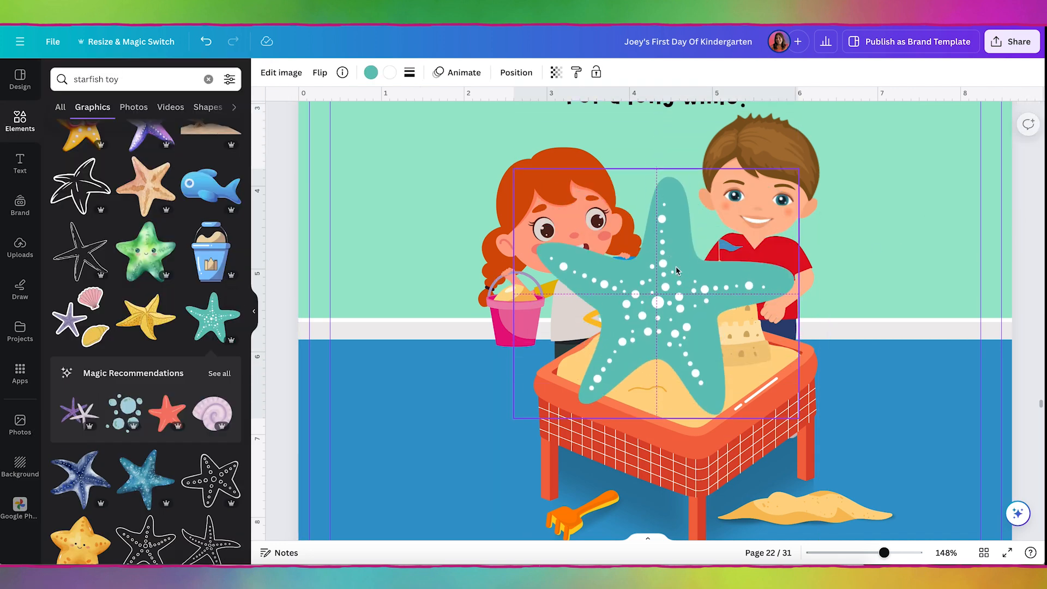
pyautogui.moveTo(829, 107); pyautogui.dragTo(613, 335)
pyautogui.scroll(10, 715, 327)
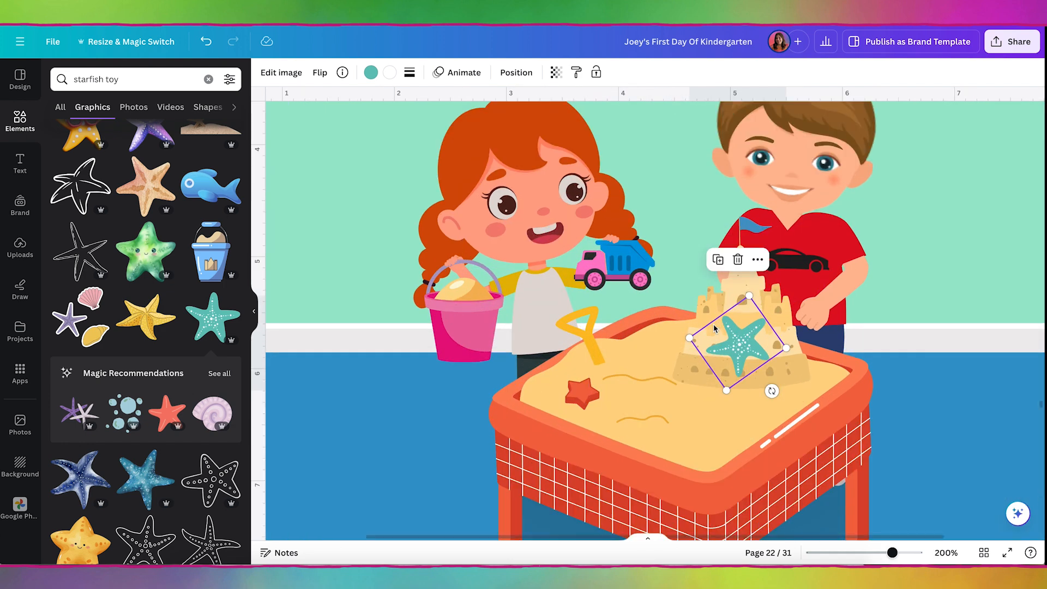
pyautogui.hscroll(3, 714, 327)
pyautogui.scroll(-1, 715, 327)
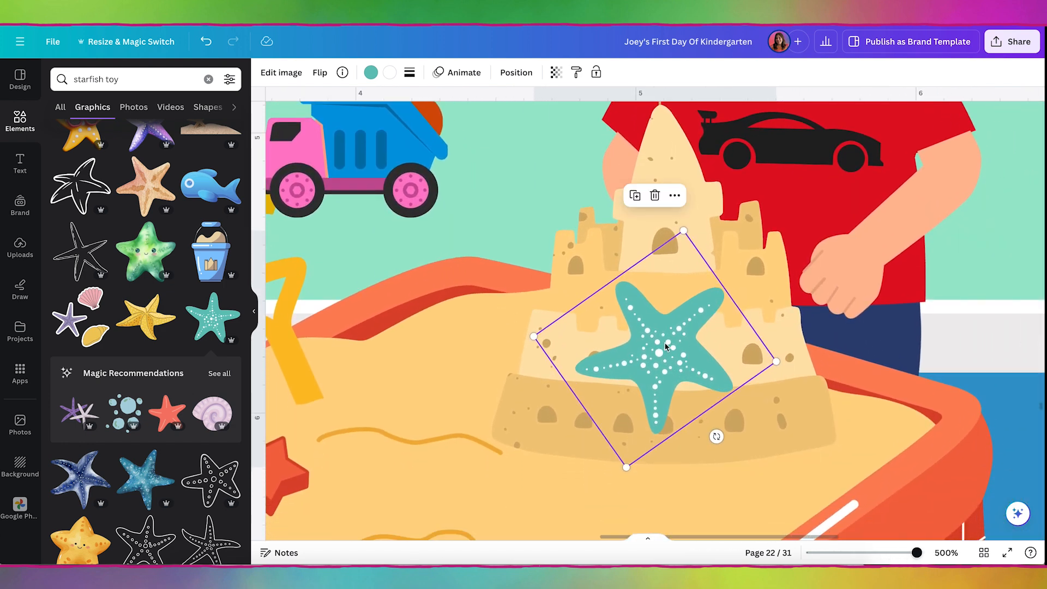
pyautogui.moveTo(663, 341); pyautogui.dragTo(786, 270)
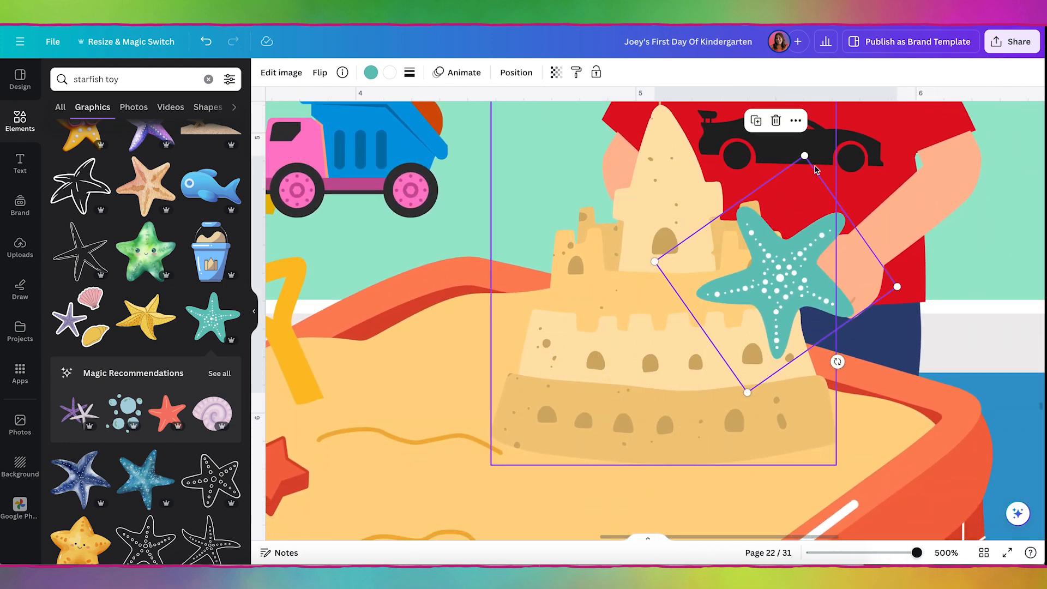
pyautogui.moveTo(804, 157); pyautogui.dragTo(786, 232)
pyautogui.moveTo(758, 307); pyautogui.dragTo(783, 287)
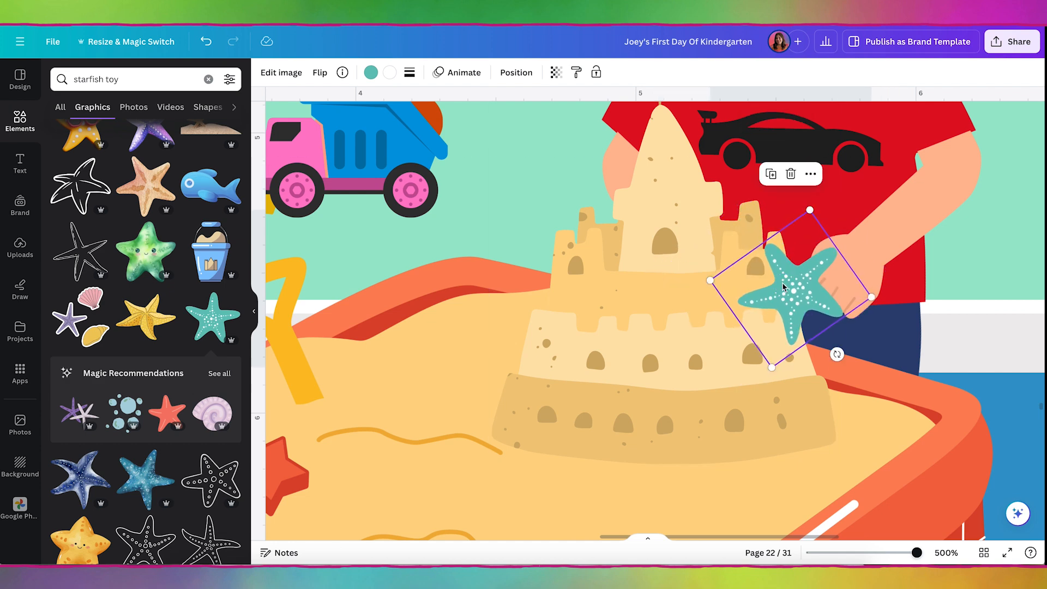
# - Copy the finger shapes from the girl's hand on the truck onto the boy's hand and fit them over the starfish
pyautogui.click(435, 356)
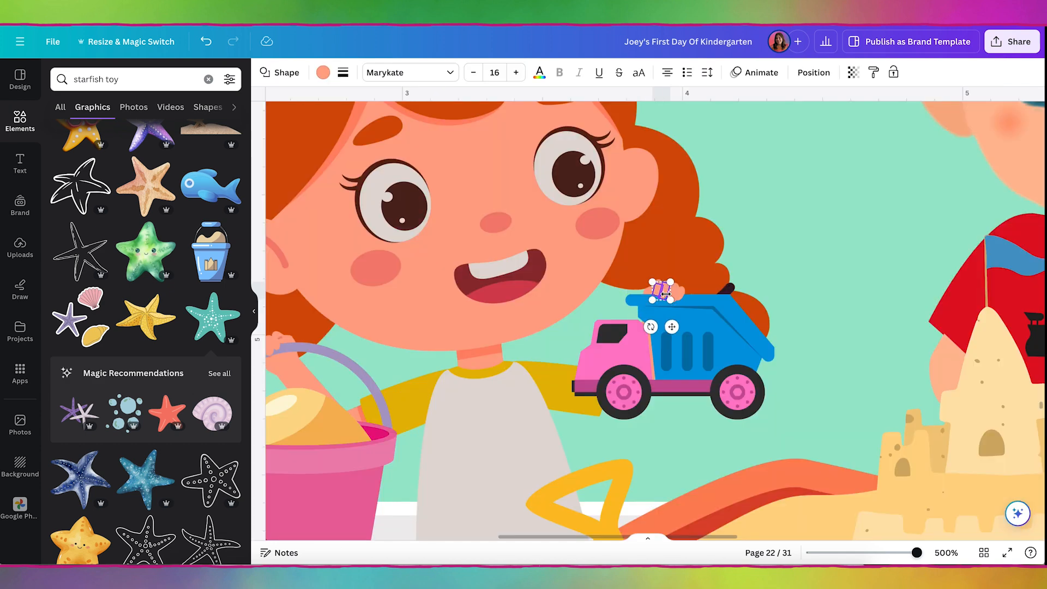
pyautogui.moveTo(679, 297); pyautogui.dragTo(676, 294)
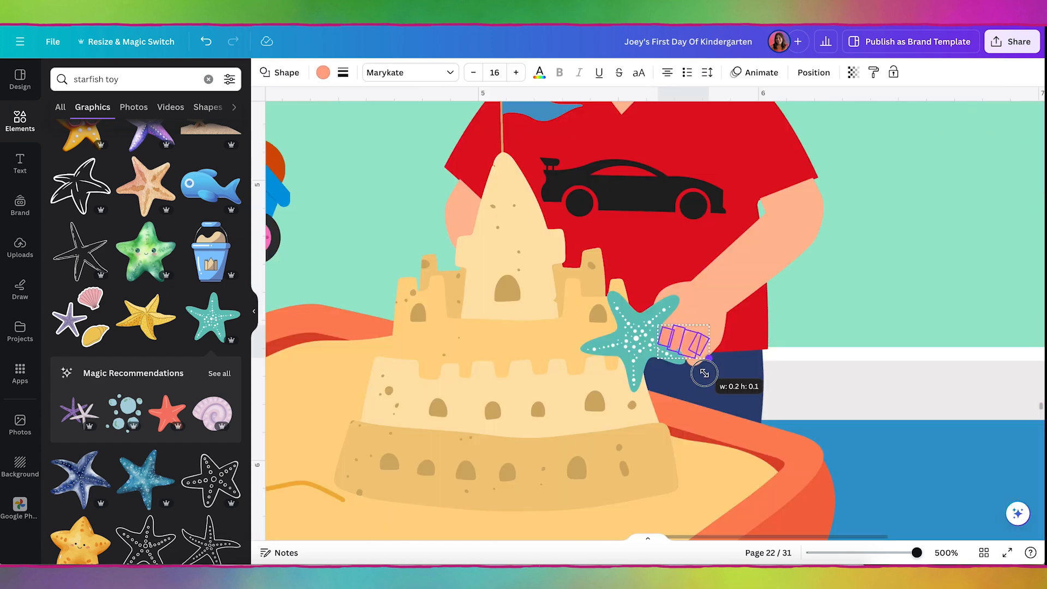
pyautogui.moveTo(725, 375); pyautogui.dragTo(668, 389)
# - Recolor the copied finger shapes to the boy's sampled skin tone and position them as his fingers holding the starfish
pyautogui.click(323, 77)
pyautogui.click(64, 143)
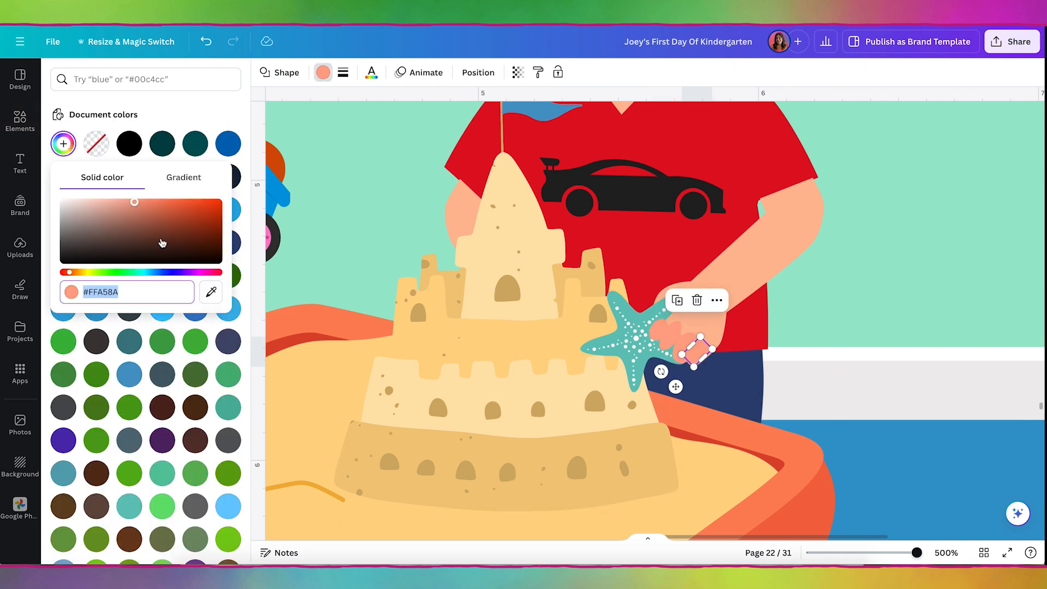
pyautogui.click(210, 292)
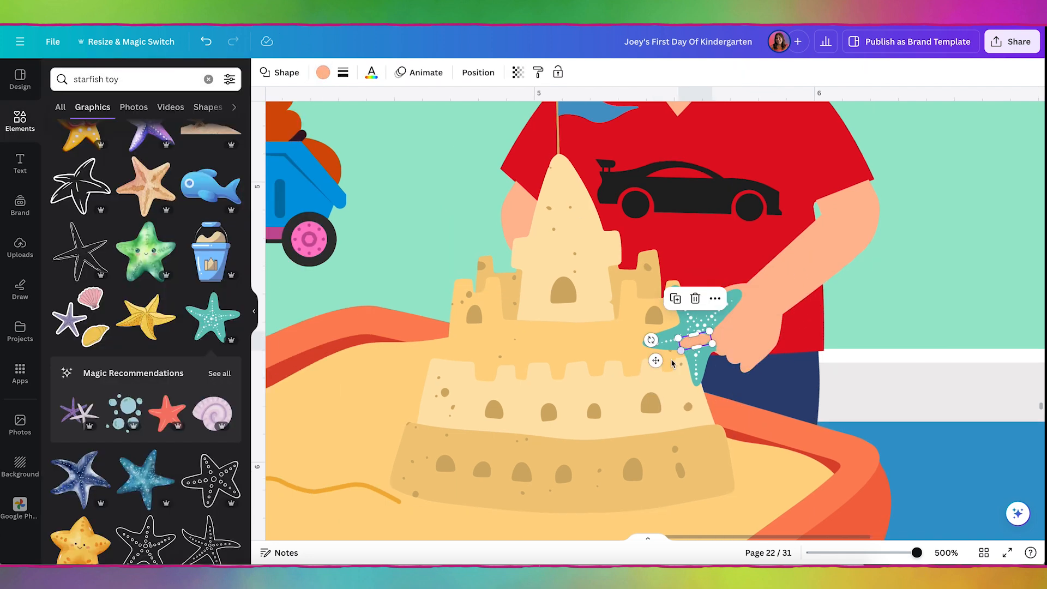
pyautogui.moveTo(656, 362); pyautogui.dragTo(664, 363)
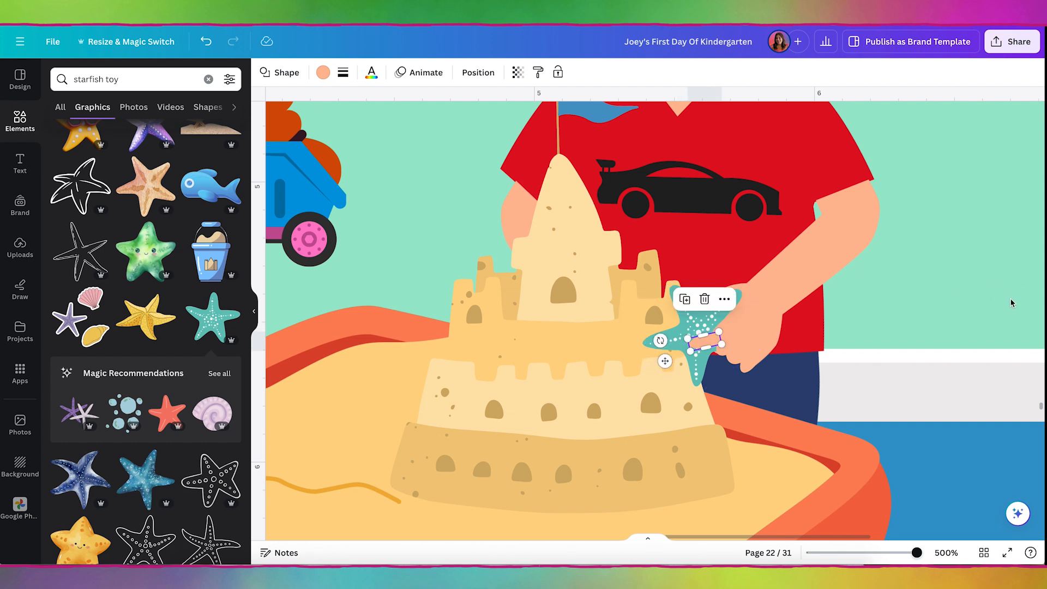
pyautogui.moveTo(720, 331); pyautogui.dragTo(699, 391)
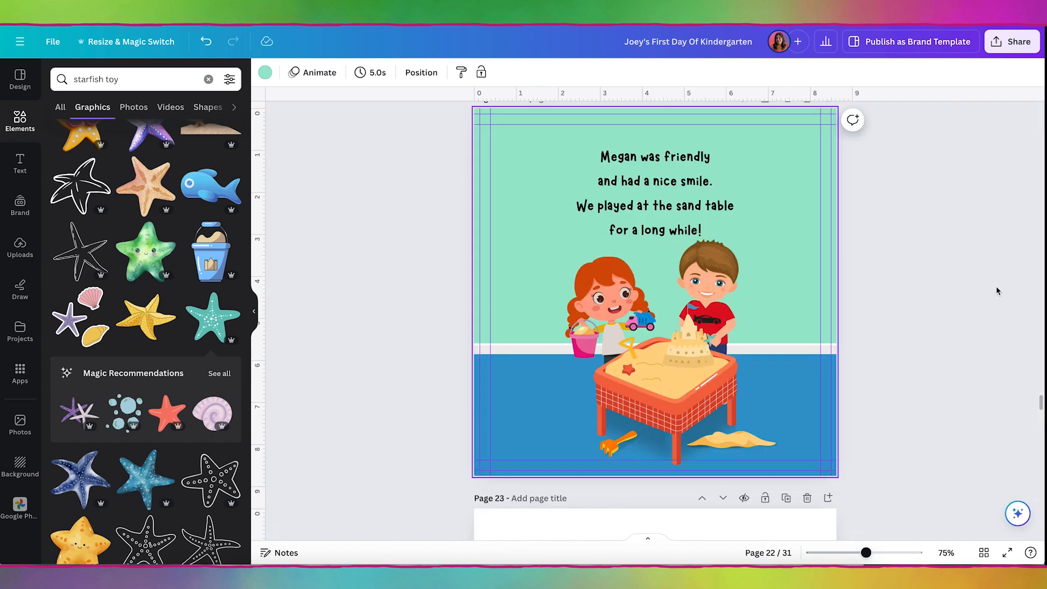
# - Add the uploaded blob-shaped cutout frame and enlarge it to surround the children and the sand table
pyautogui.scroll(1, 997, 291)
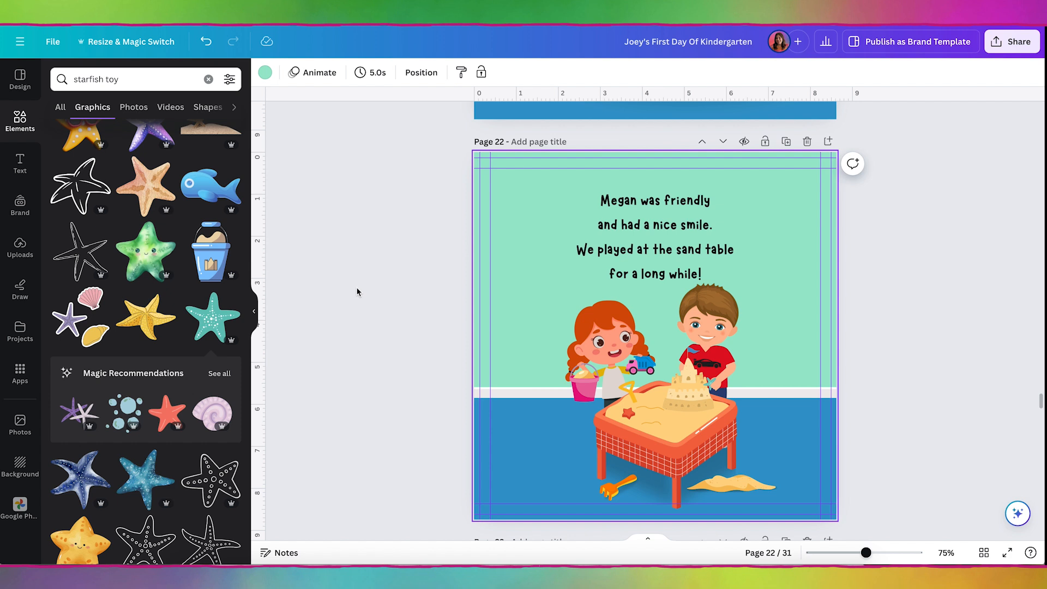
pyautogui.click(20, 246)
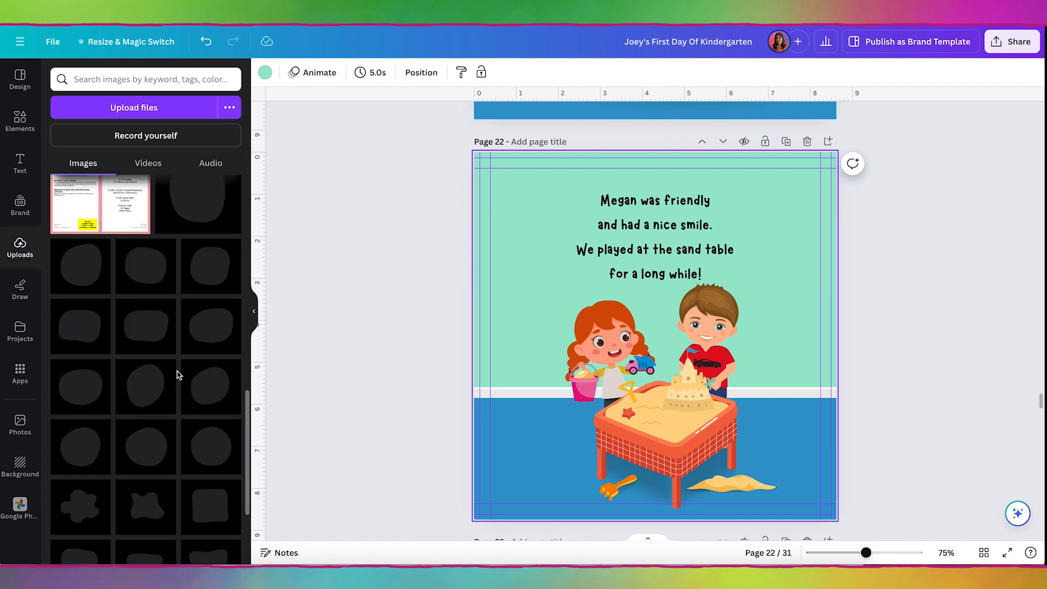
pyautogui.scroll(-1, 177, 374)
pyautogui.scroll(1, 177, 374)
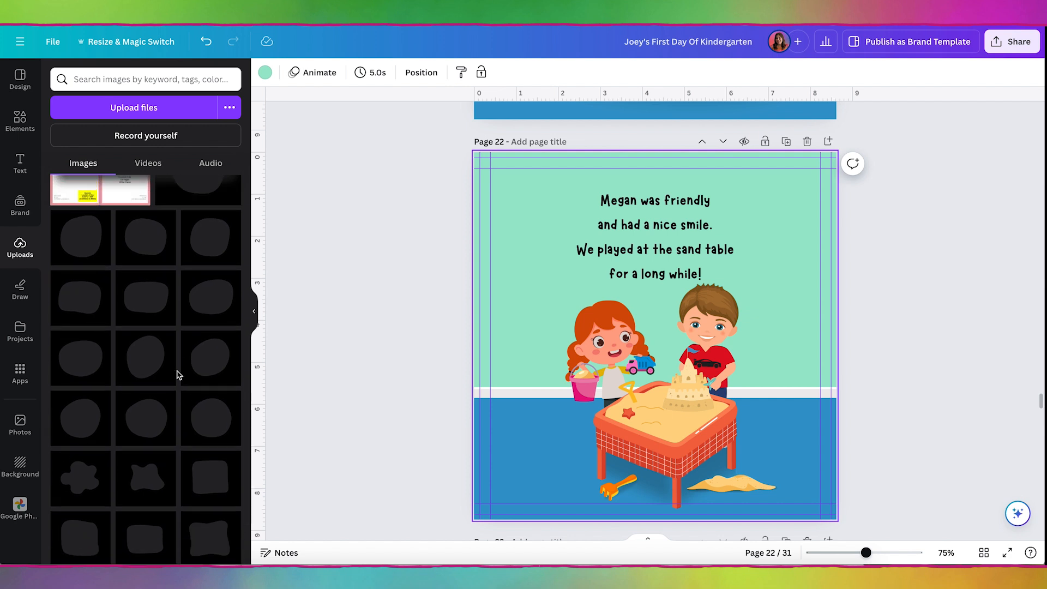
pyautogui.scroll(1, 220, 218)
pyautogui.click(221, 218)
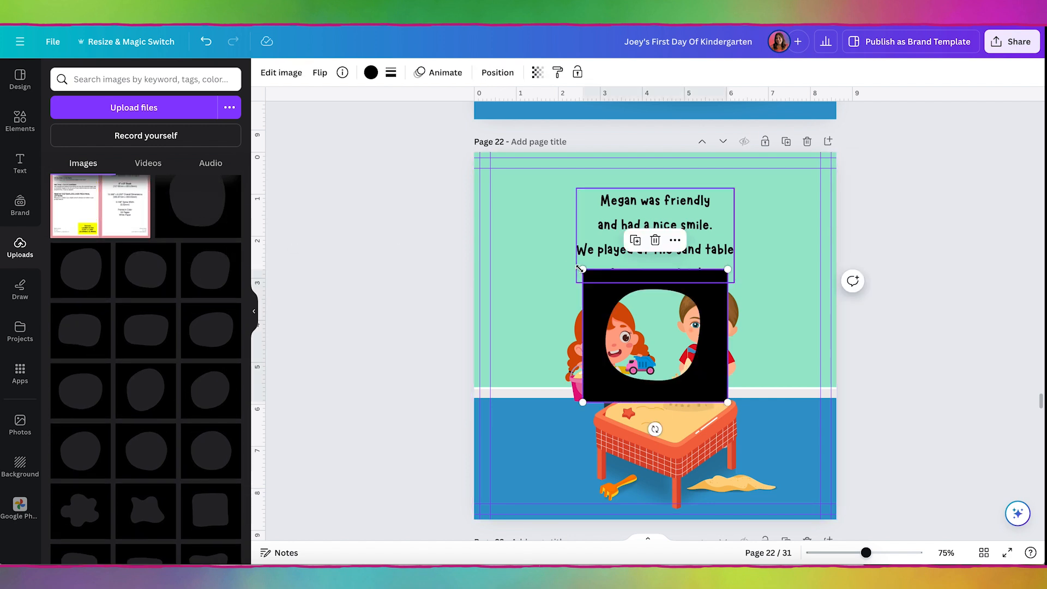
pyautogui.moveTo(580, 268); pyautogui.dragTo(472, 168)
pyautogui.moveTo(727, 401); pyautogui.dragTo(860, 524)
# - Recolor the blob-shaped cutout frame from the uploads to white
pyautogui.click(371, 72)
pyautogui.click(63, 144)
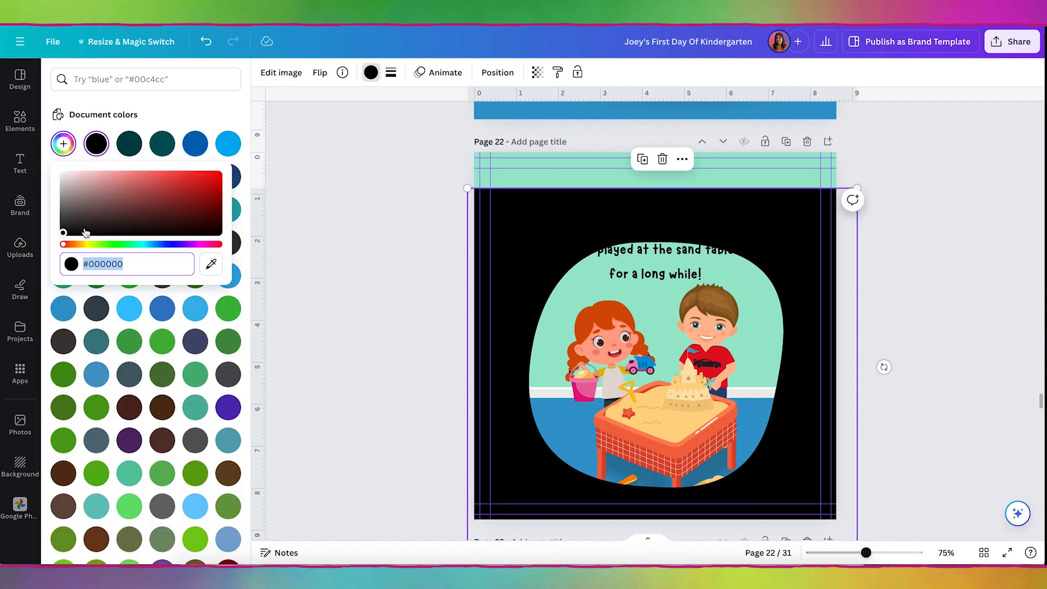
pyautogui.moveTo(85, 233); pyautogui.dragTo(49, 164)
pyautogui.click(327, 226)
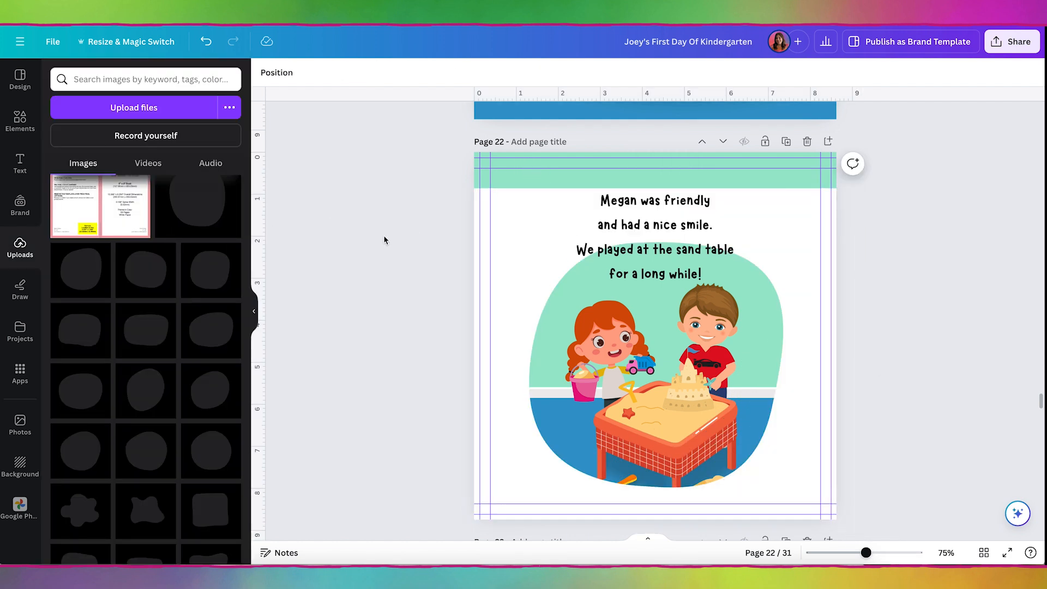
# - Add a rectangle and stretch it across the full width of the page's upper edge, covering the exposed green strip
pyautogui.press('r')
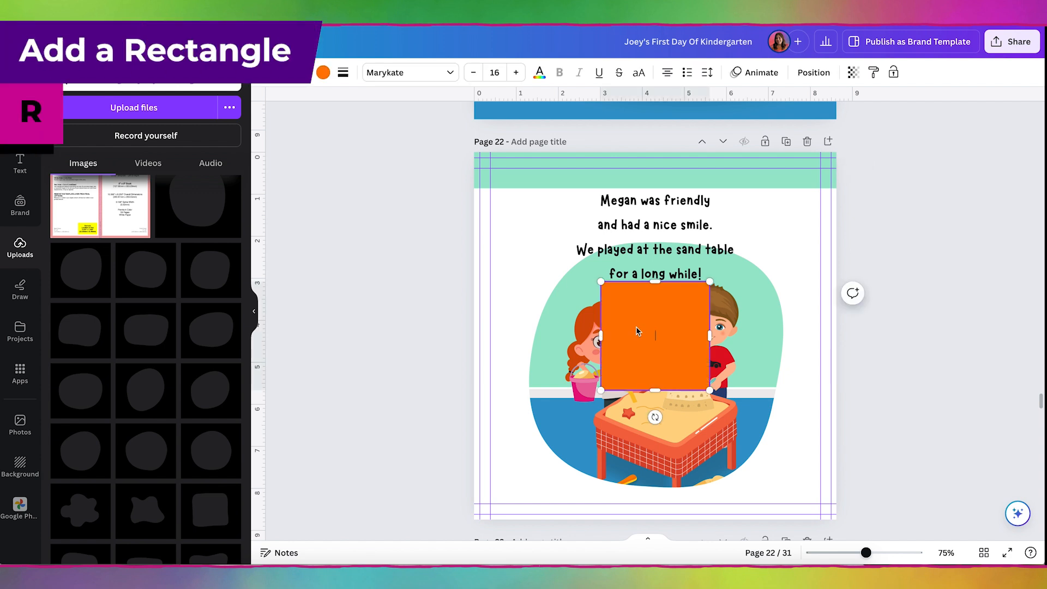
pyautogui.moveTo(628, 298); pyautogui.dragTo(503, 167)
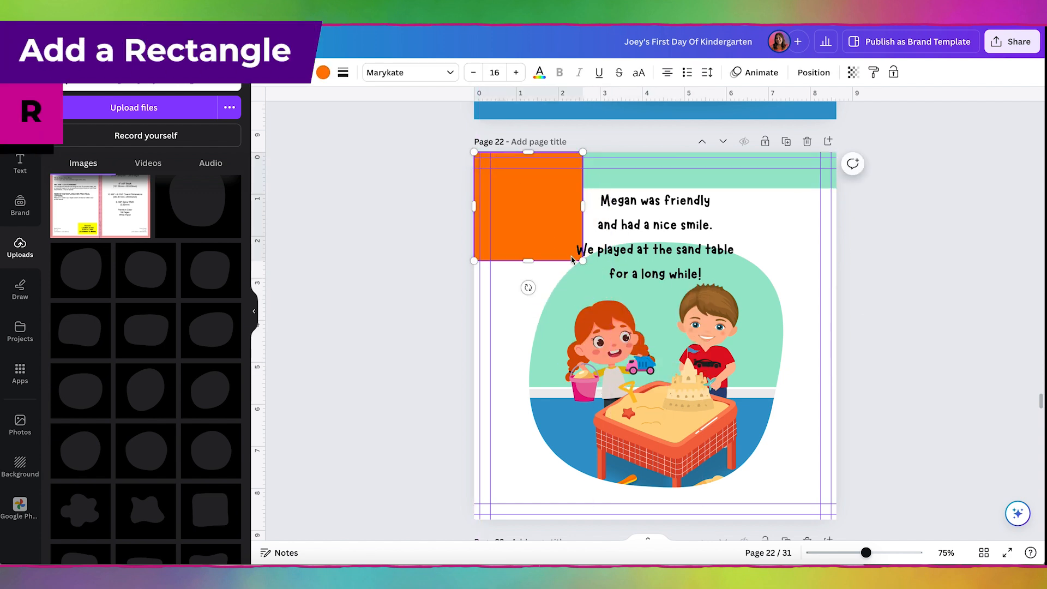
pyautogui.moveTo(582, 260); pyautogui.dragTo(836, 194)
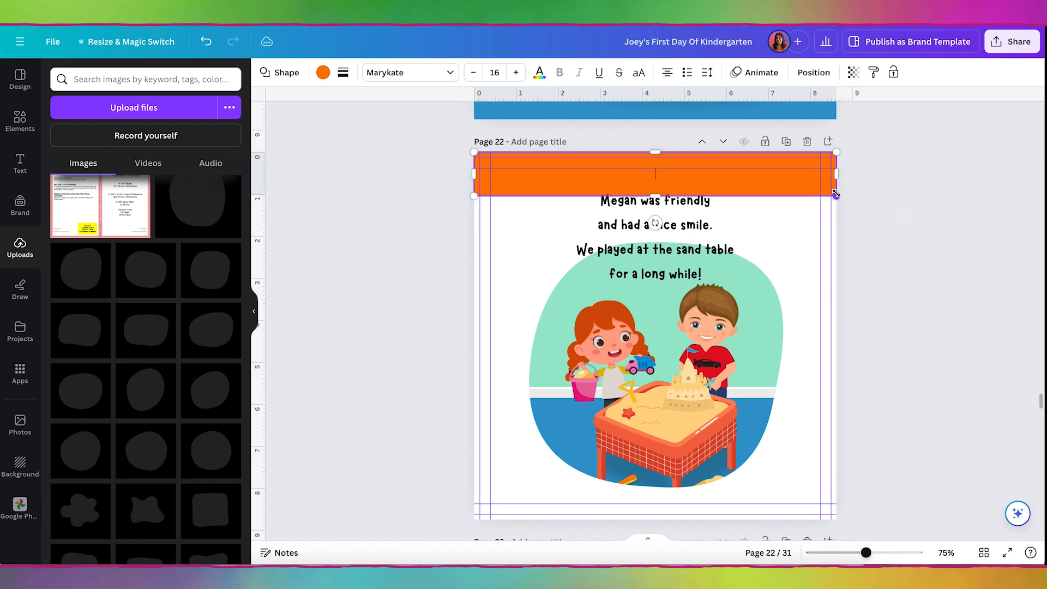
# - Fill the rectangle along the page's upper edge with white
pyautogui.click(321, 72)
pyautogui.click(63, 143)
pyautogui.click(99, 227)
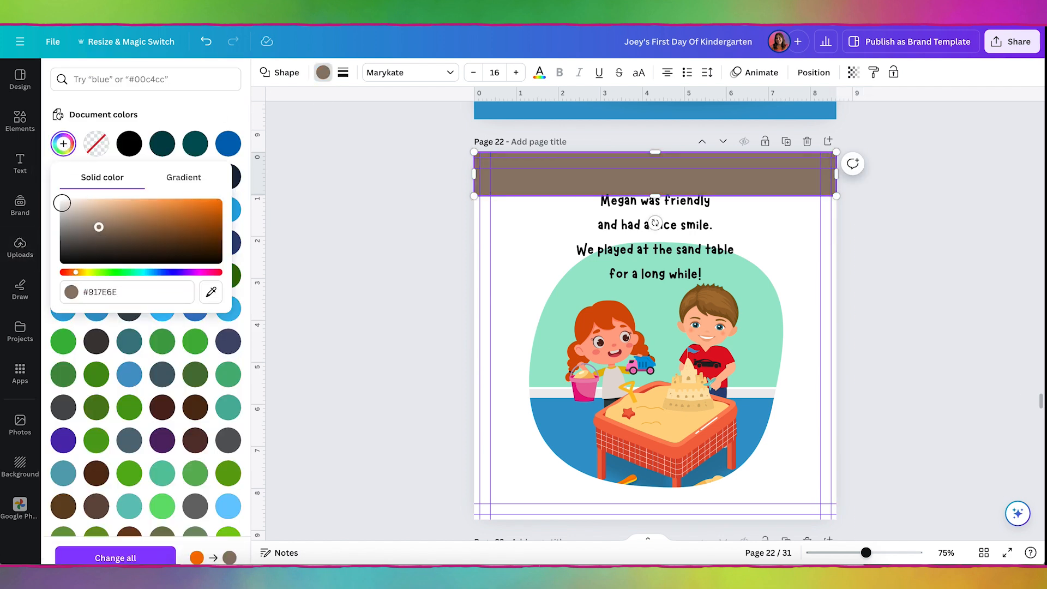
pyautogui.moveTo(62, 203); pyautogui.dragTo(59, 197)
pyautogui.click(382, 306)
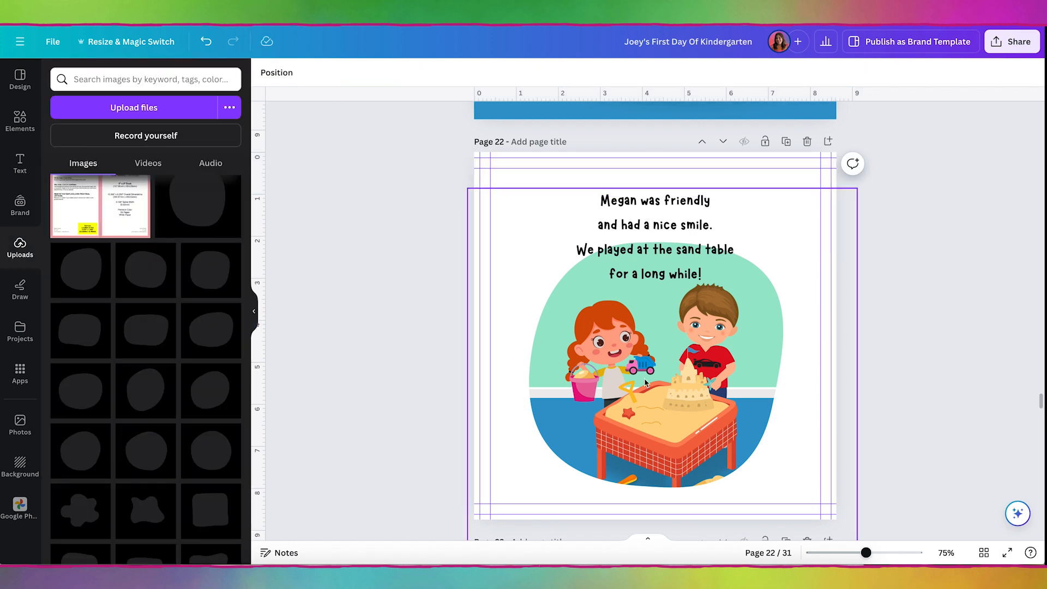
# - Enlarge all the scene layers beneath the white cutout frame together and reposition the children and sand table to fill the blob opening
pyautogui.click(281, 77)
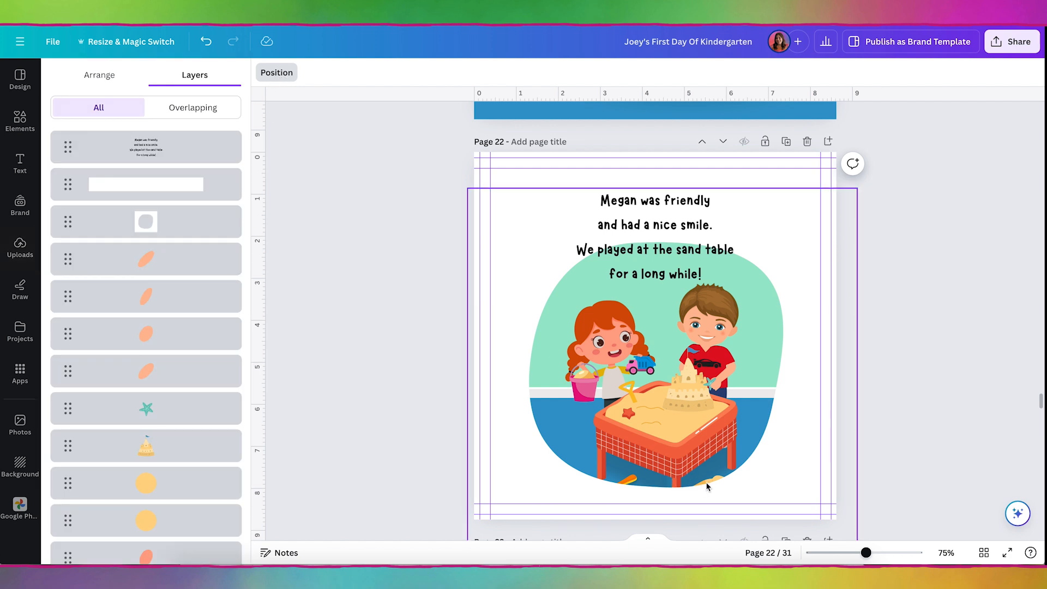
pyautogui.click(155, 254)
pyautogui.scroll(-15, 155, 254)
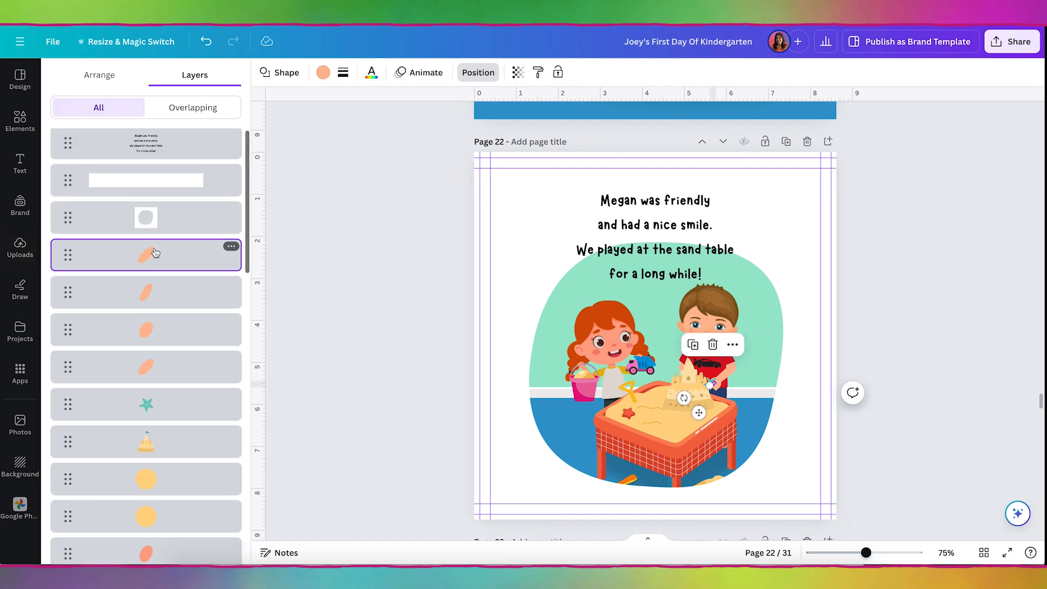
pyautogui.keyDown('shift'); pyautogui.click(162, 503); pyautogui.keyUp('shift')
pyautogui.moveTo(580, 434); pyautogui.dragTo(574, 346)
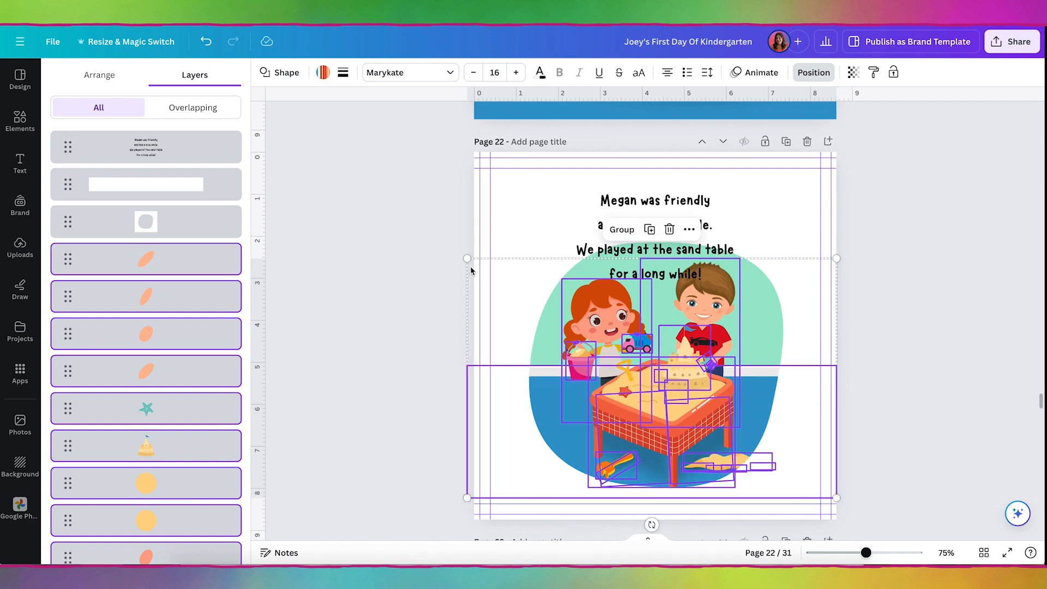
pyautogui.moveTo(465, 259); pyautogui.dragTo(327, 168)
pyautogui.moveTo(627, 344); pyautogui.dragTo(665, 390)
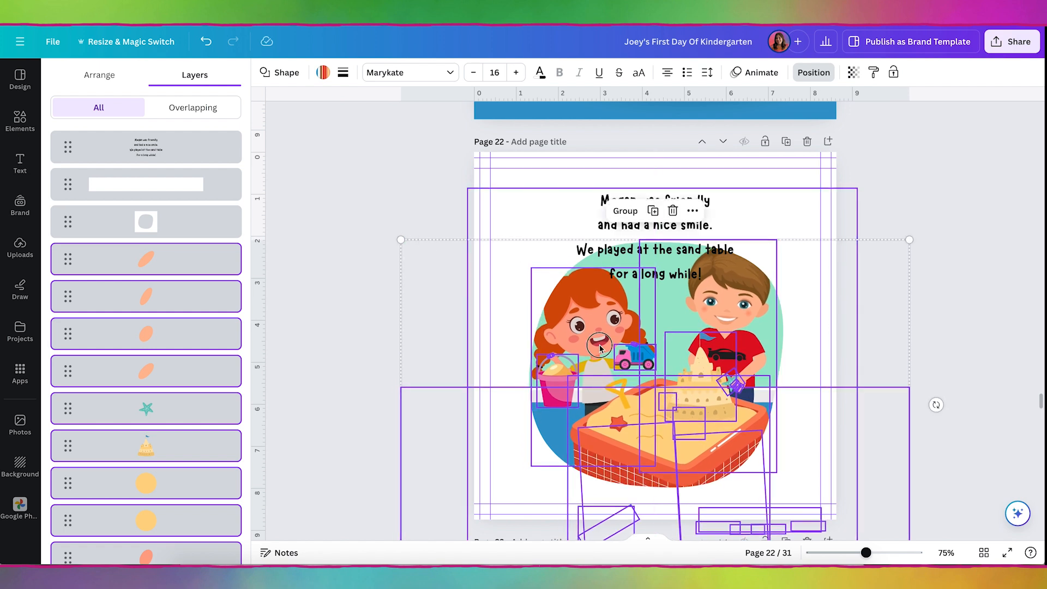
pyautogui.moveTo(601, 349); pyautogui.dragTo(596, 356)
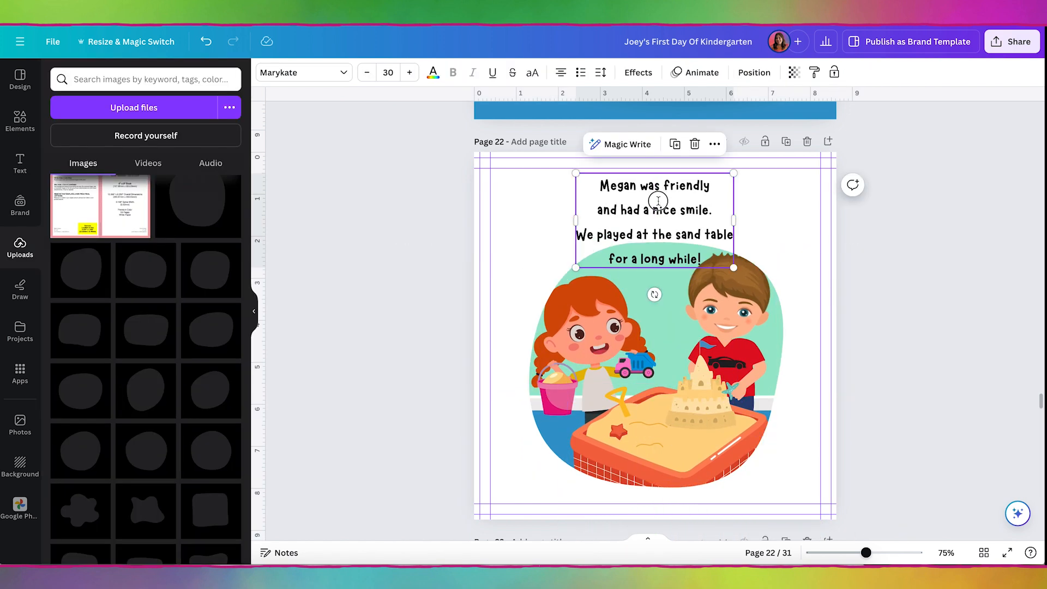
# - Remove line breaks in the page 22 verse so it has two lines, ending in "smile." and "while!"
pyautogui.doubleClick(658, 203)
pyautogui.click(597, 210)
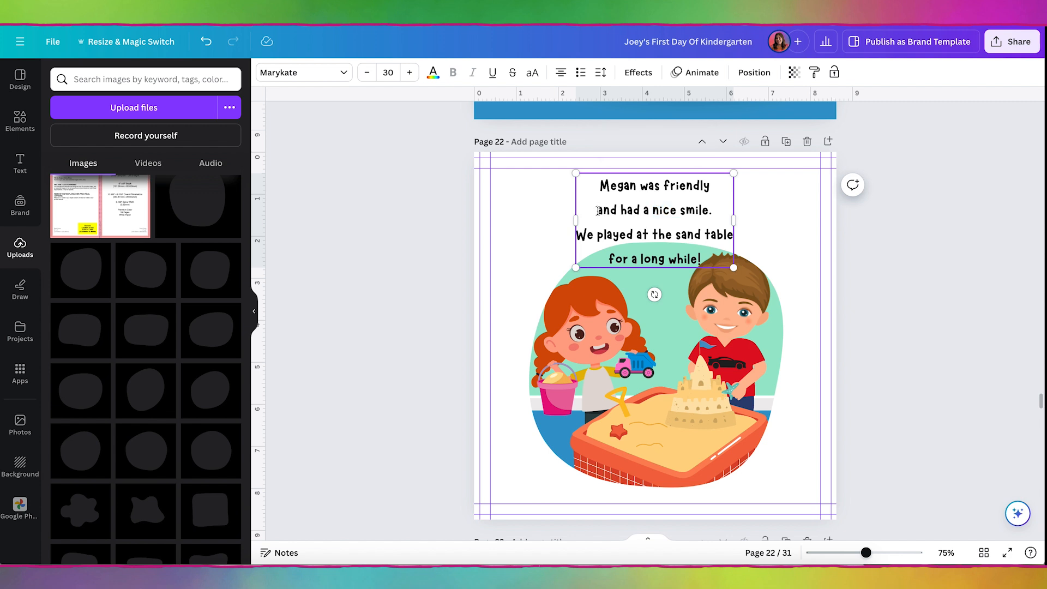
pyautogui.press('BackSpace')
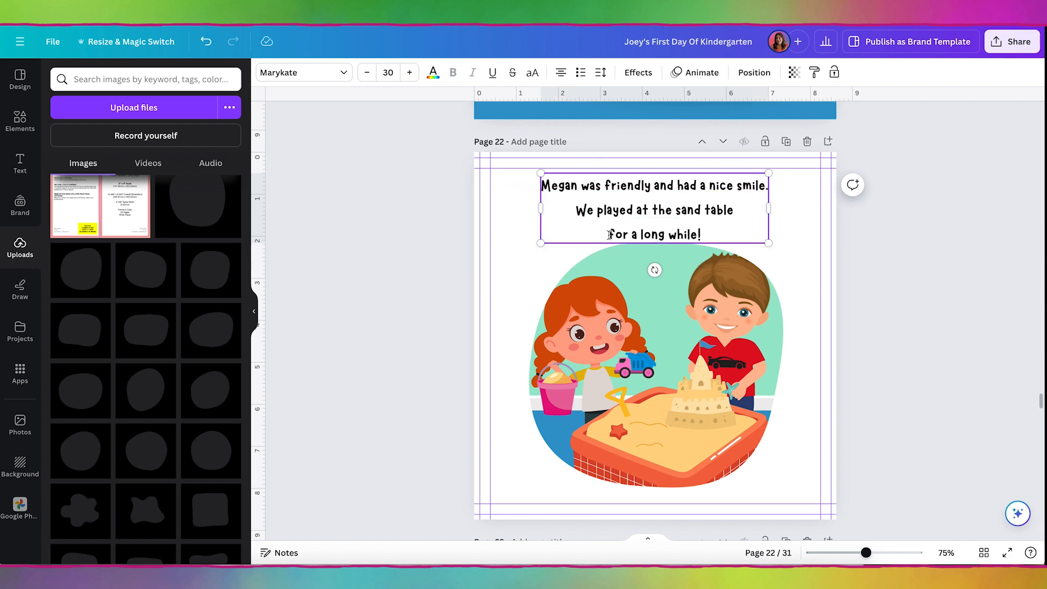
pyautogui.press('BackSpace')
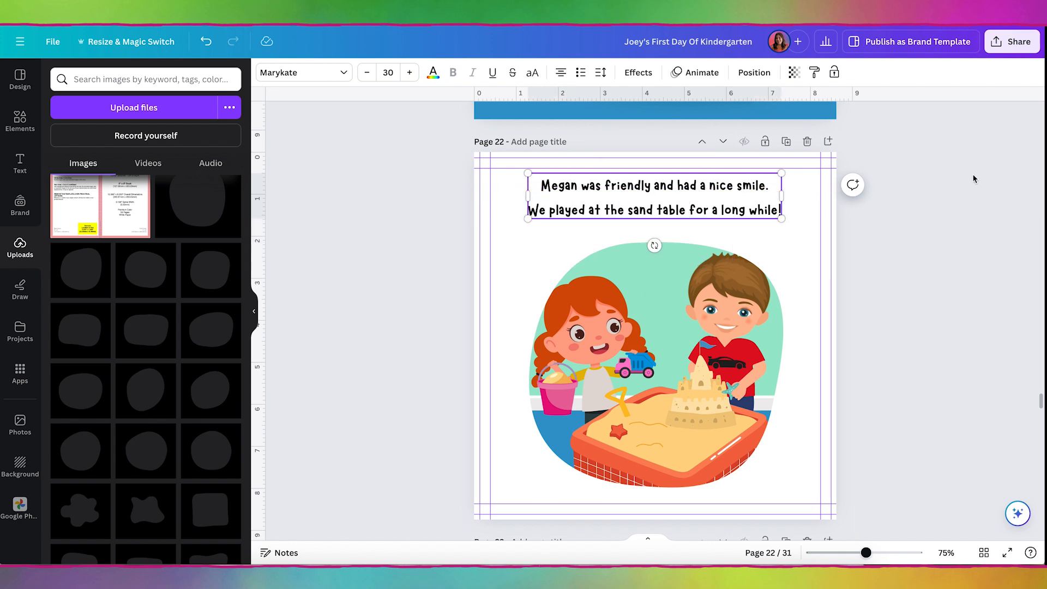
pyautogui.click(933, 182)
# - Copy the slide, the grass beside it and the green ground from page 14 onto page 23
pyautogui.scroll(-8, 909, 161)
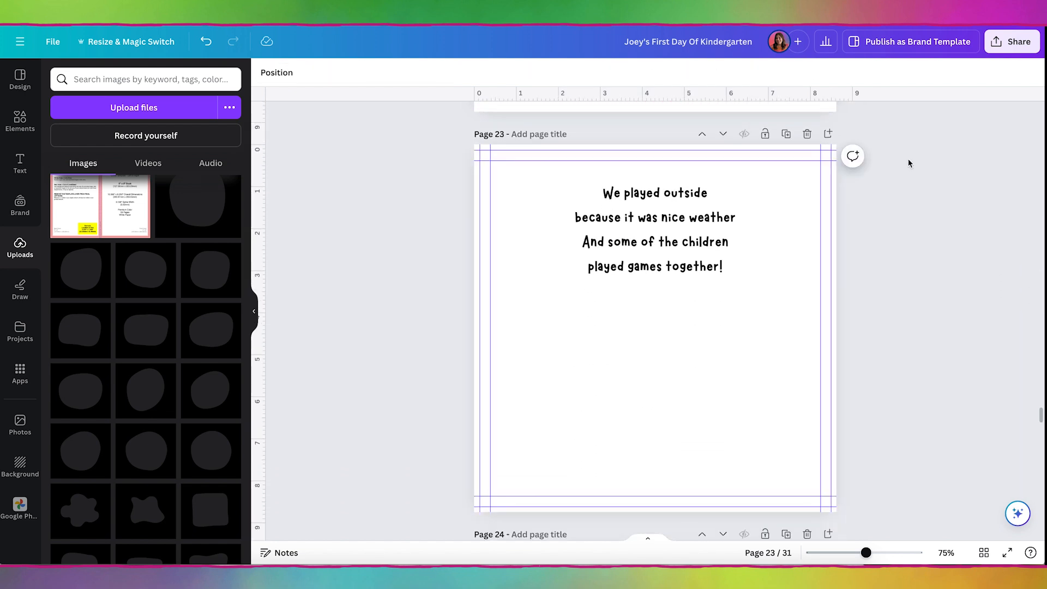
pyautogui.scroll(20, 908, 161)
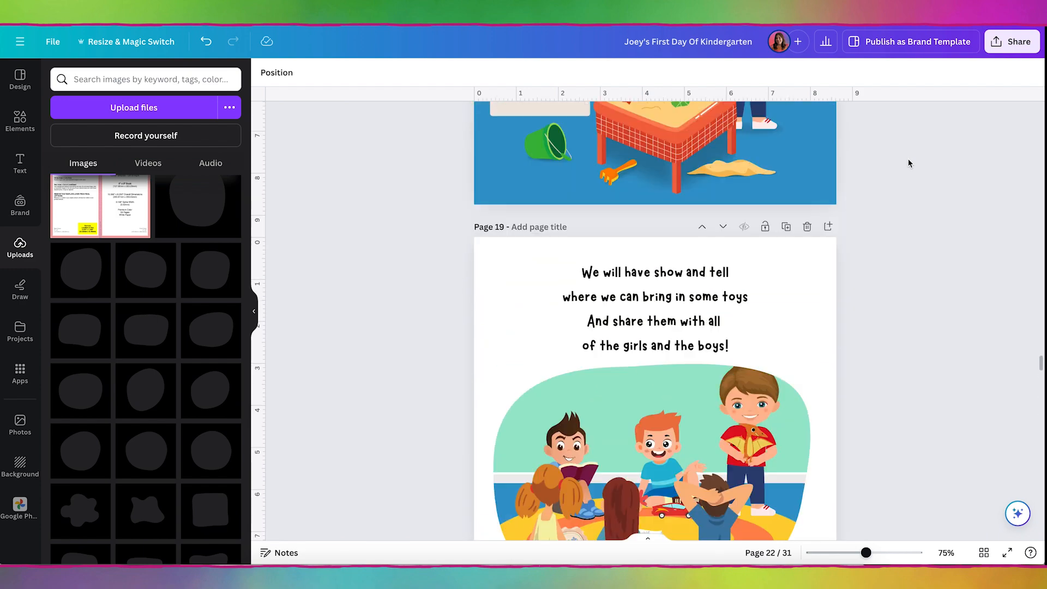
pyautogui.scroll(20, 909, 163)
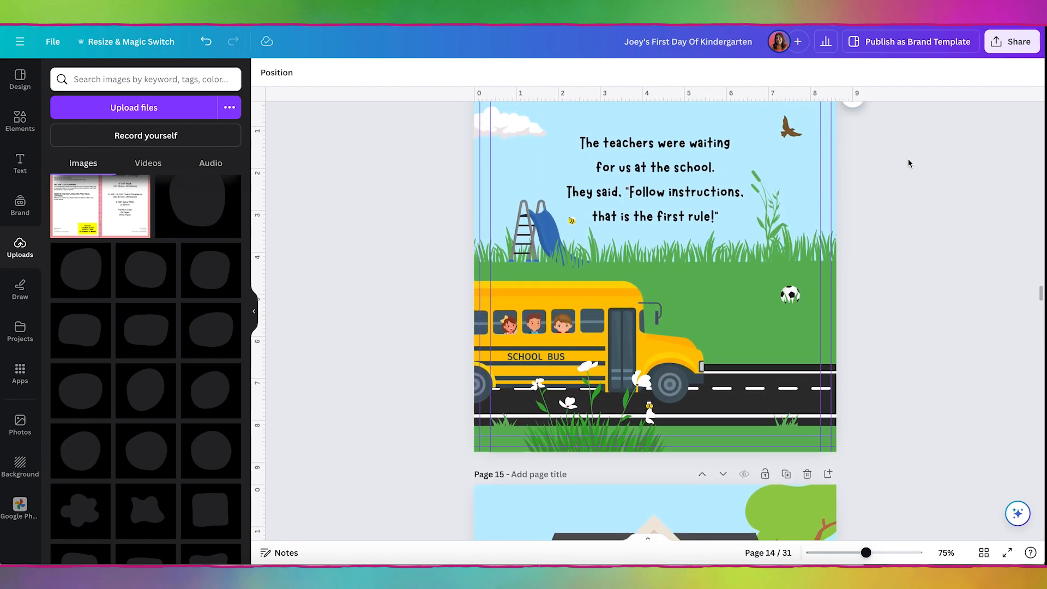
pyautogui.scroll(2, 907, 162)
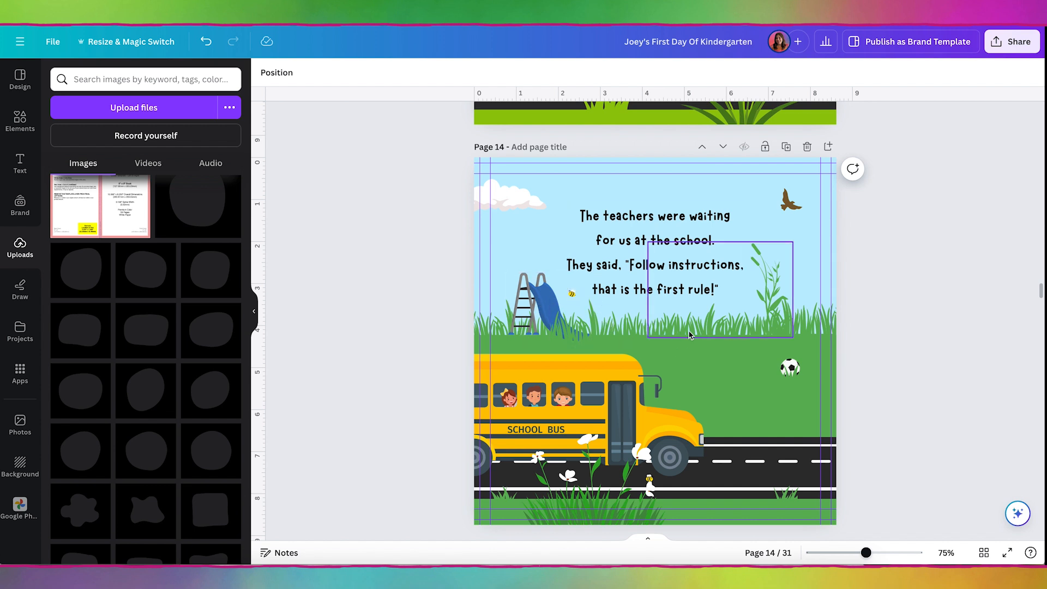
pyautogui.moveTo(441, 294); pyautogui.dragTo(540, 344)
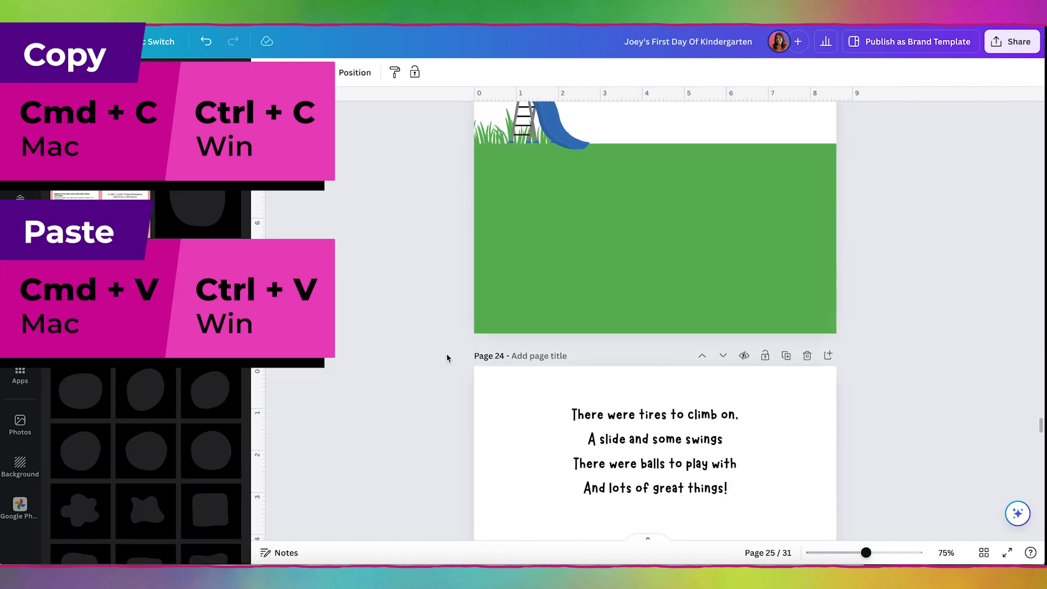
# - Copy the light blue sky background and the cloud from page 14 to page 23, and move the cloud to the page's right edge
pyautogui.scroll(3, 446, 358)
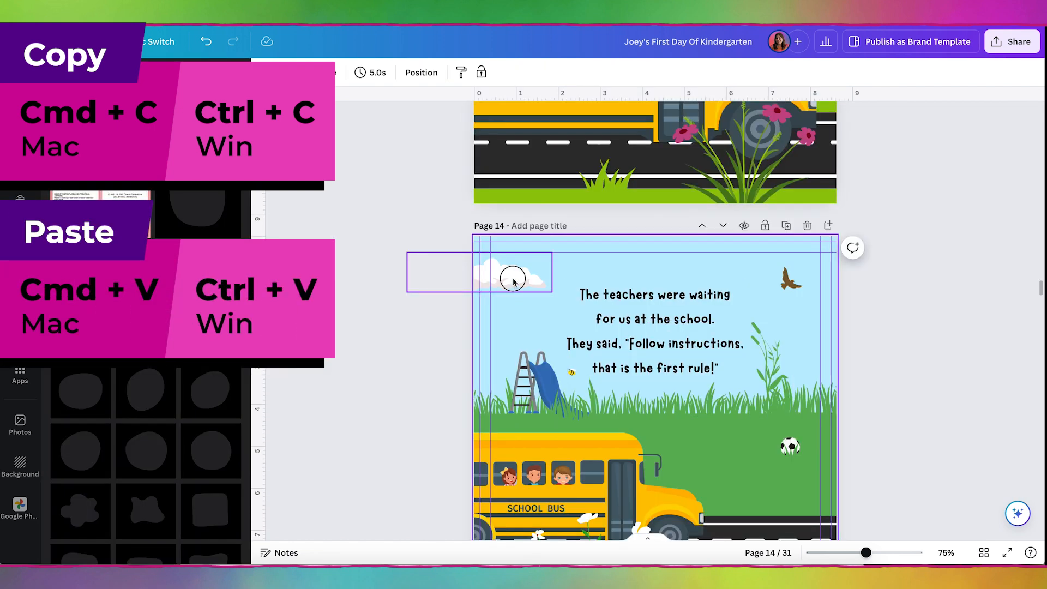
pyautogui.click(512, 280)
pyautogui.hotkey('ctrl', 'v')
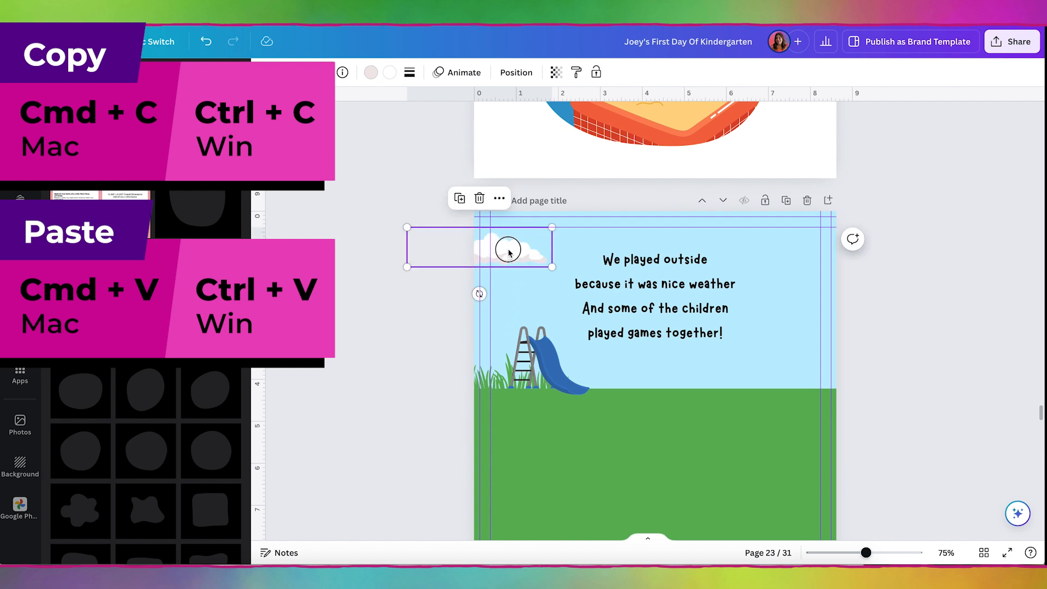
pyautogui.moveTo(508, 253); pyautogui.dragTo(853, 252)
# - Lower the ground, slide and grass together on page 23 and fit the green ground to the page's lower edge
pyautogui.scroll(-2, 671, 323)
pyautogui.click(665, 309)
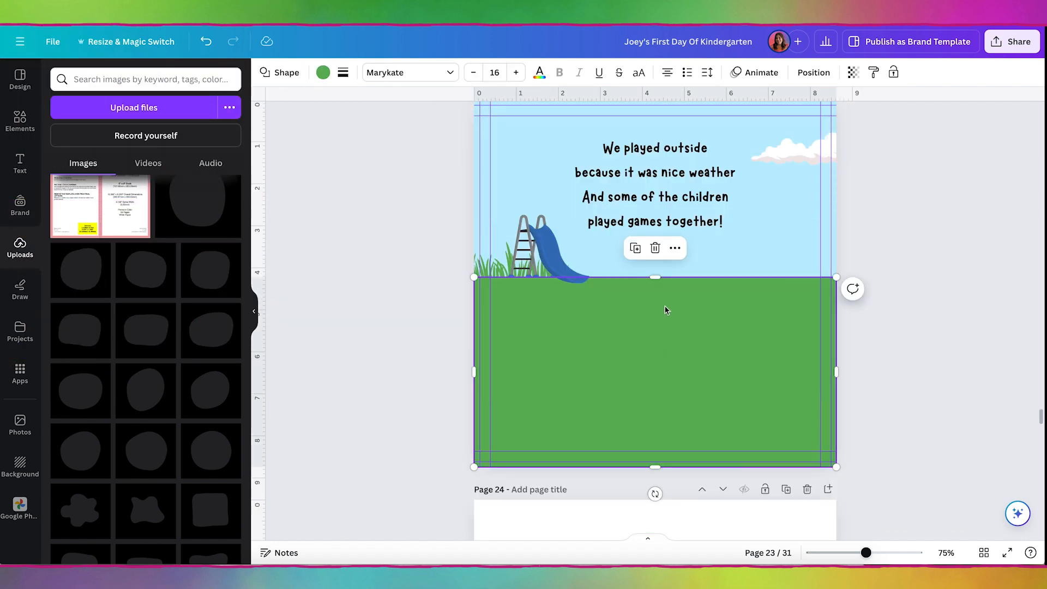
pyautogui.moveTo(431, 224); pyautogui.dragTo(563, 323)
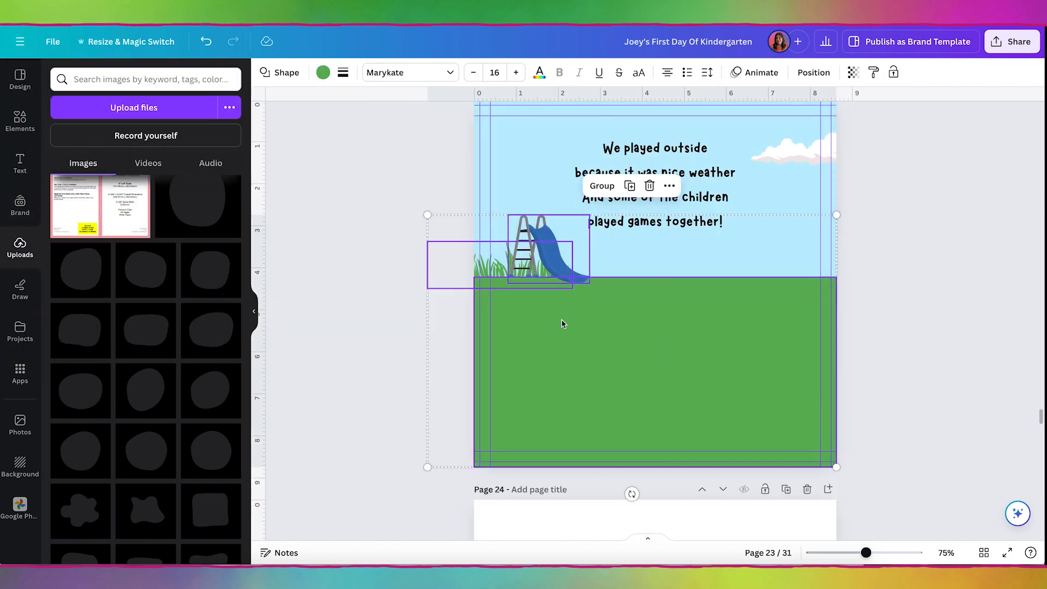
pyautogui.moveTo(686, 311); pyautogui.dragTo(677, 367)
pyautogui.click(932, 341)
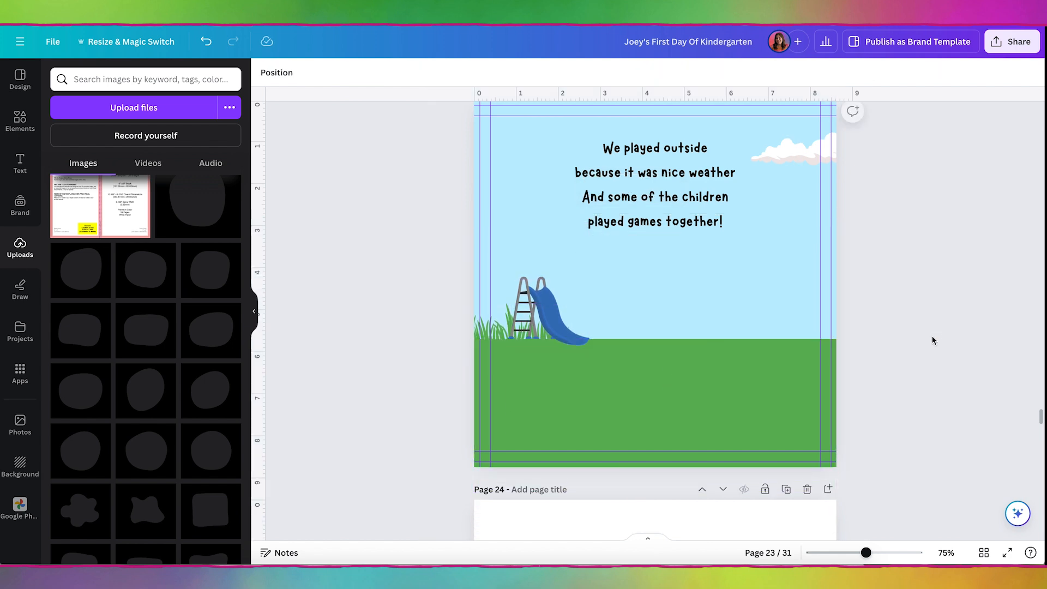
pyautogui.click(696, 409)
pyautogui.moveTo(654, 466)
pyautogui.mouseDown()
pyautogui.moveTo(654, 474)
pyautogui.moveTo(654, 467)
pyautogui.mouseUp()
# - Enlarge the slide so it stands on the lawn, and extend the grass across the whole horizon with copies of the strip
pyautogui.click(532, 308)
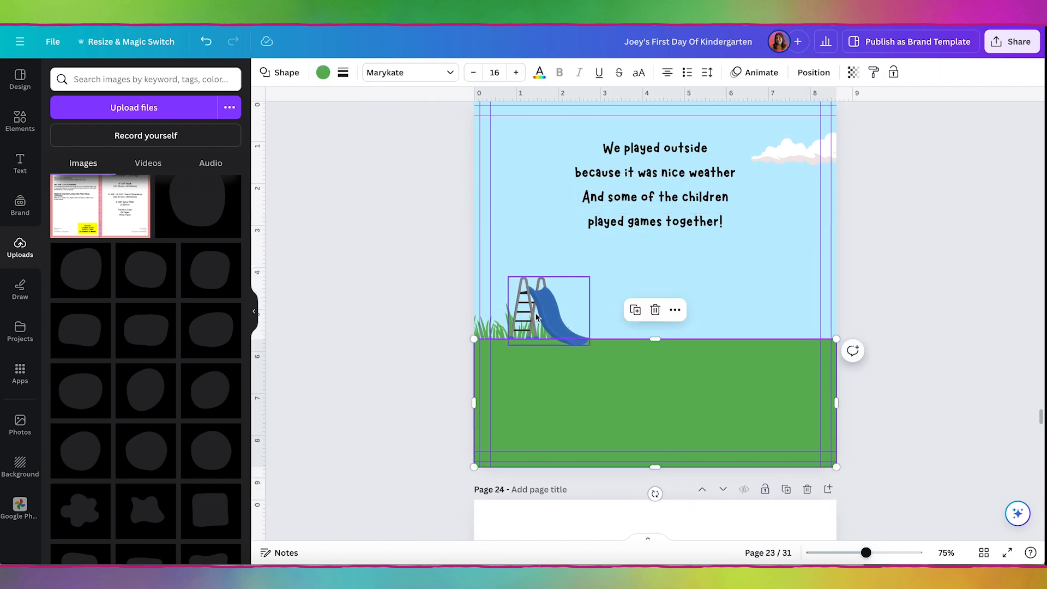
pyautogui.moveTo(631, 379); pyautogui.dragTo(692, 431)
pyautogui.moveTo(491, 340); pyautogui.dragTo(667, 348)
pyautogui.click(320, 72)
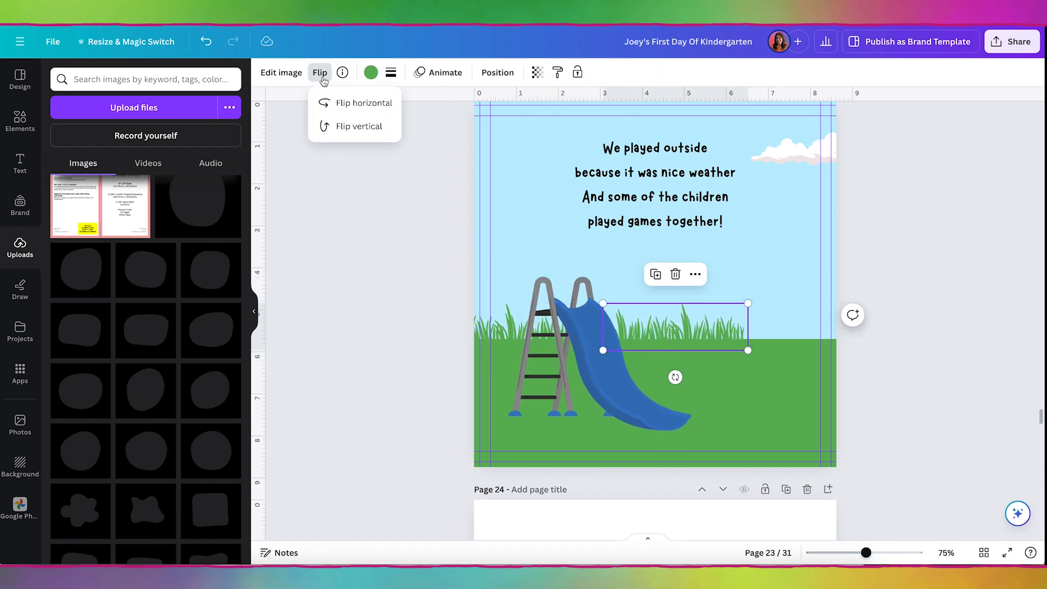
pyautogui.moveTo(731, 327); pyautogui.dragTo(868, 330)
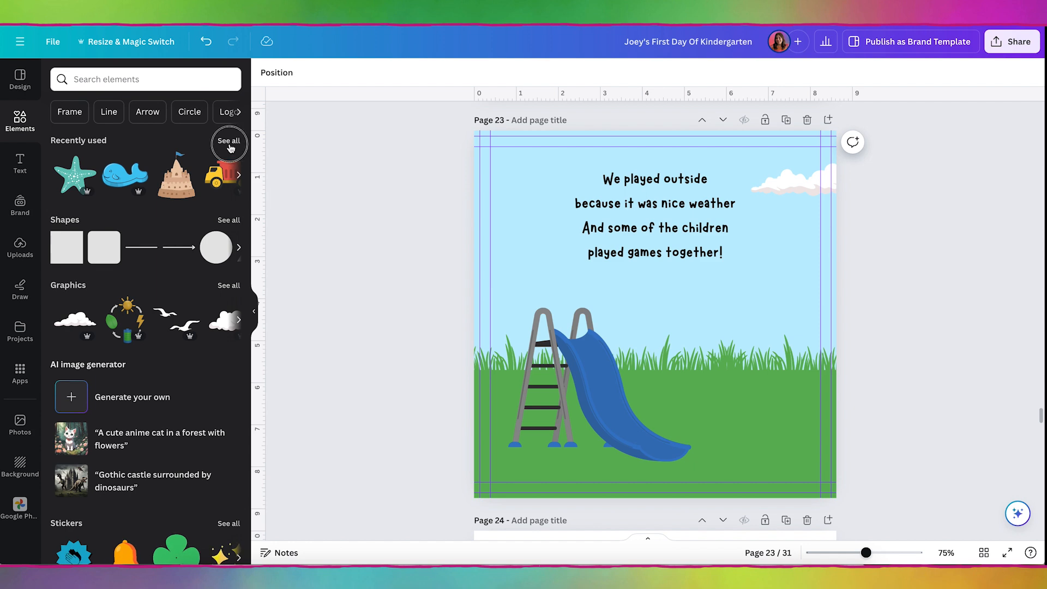
# - Find the Kid Thinking graphic among the recently used elements and open its creator's collection
pyautogui.scroll(-5, 202, 341)
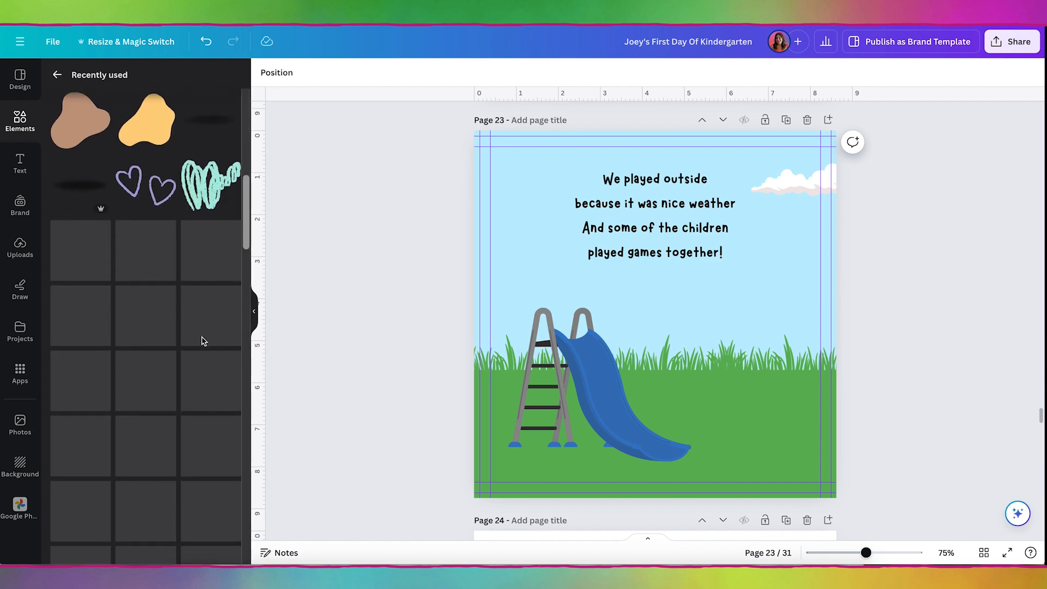
pyautogui.scroll(-6, 202, 341)
pyautogui.scroll(-3, 203, 341)
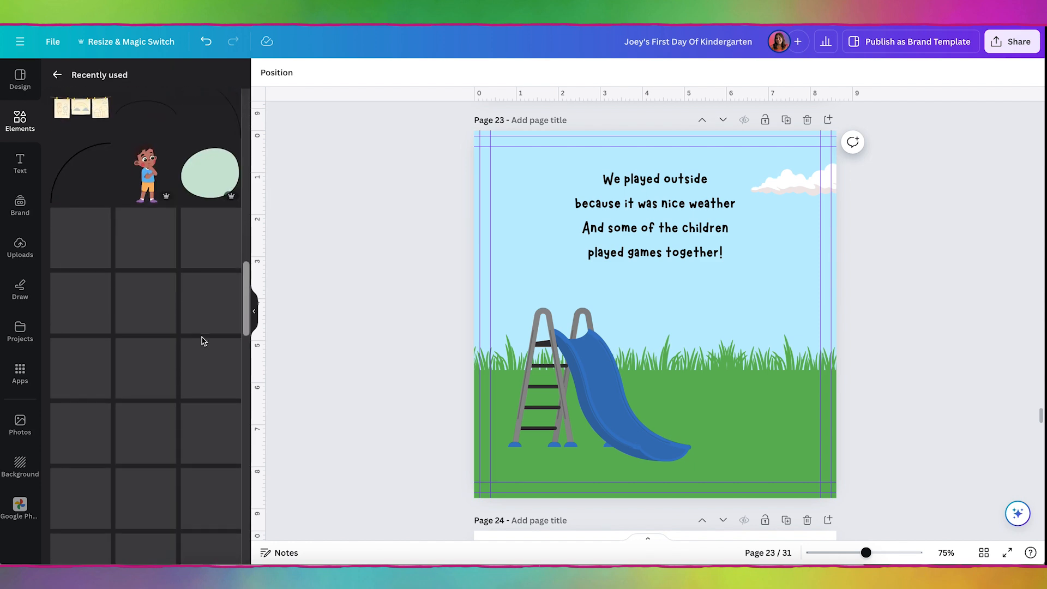
pyautogui.scroll(1, 159, 229)
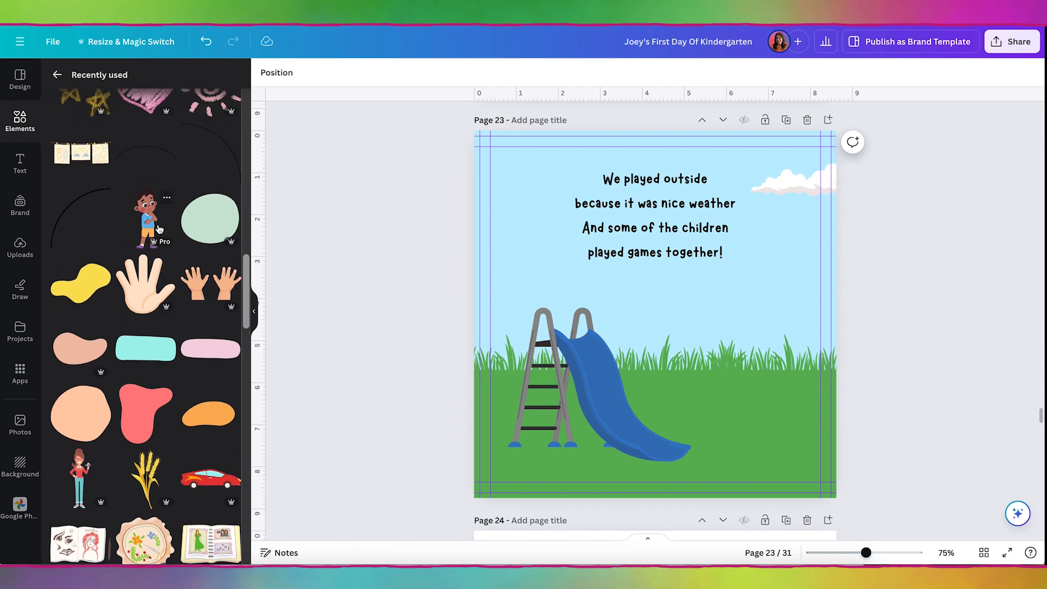
pyautogui.click(168, 199)
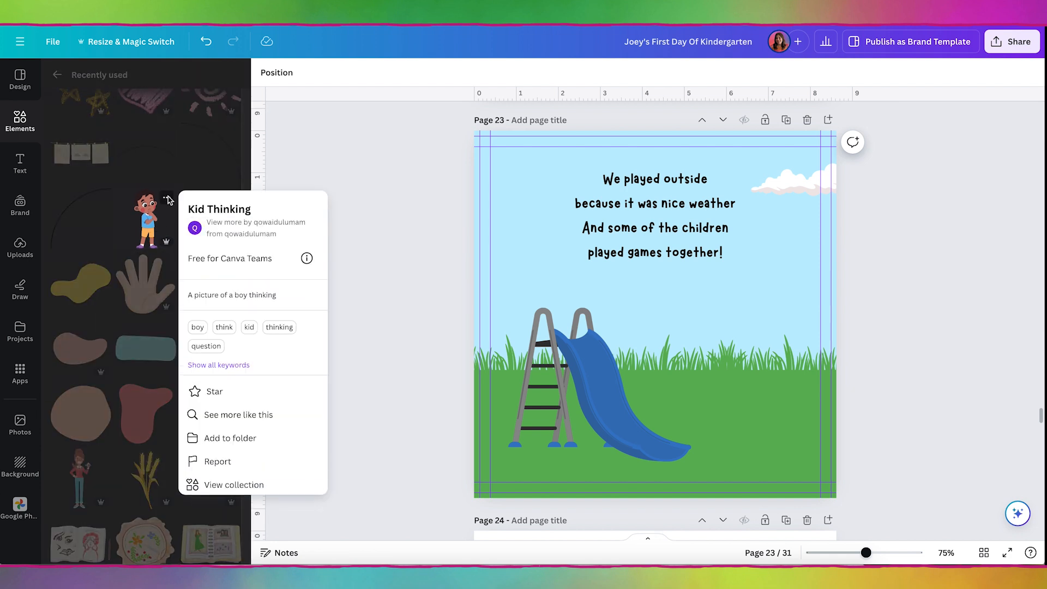
pyautogui.click(284, 223)
# - Add the graphic of the red-shirted boy kicking a soccer ball, shrink it and place it beside the slide
pyautogui.scroll(-3, 175, 271)
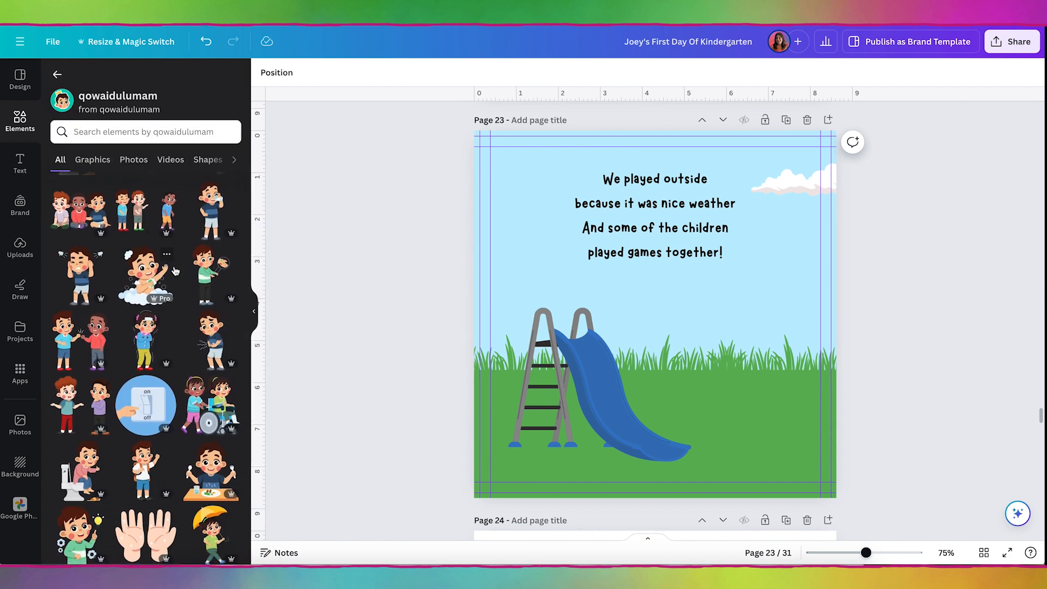
pyautogui.scroll(-5, 175, 271)
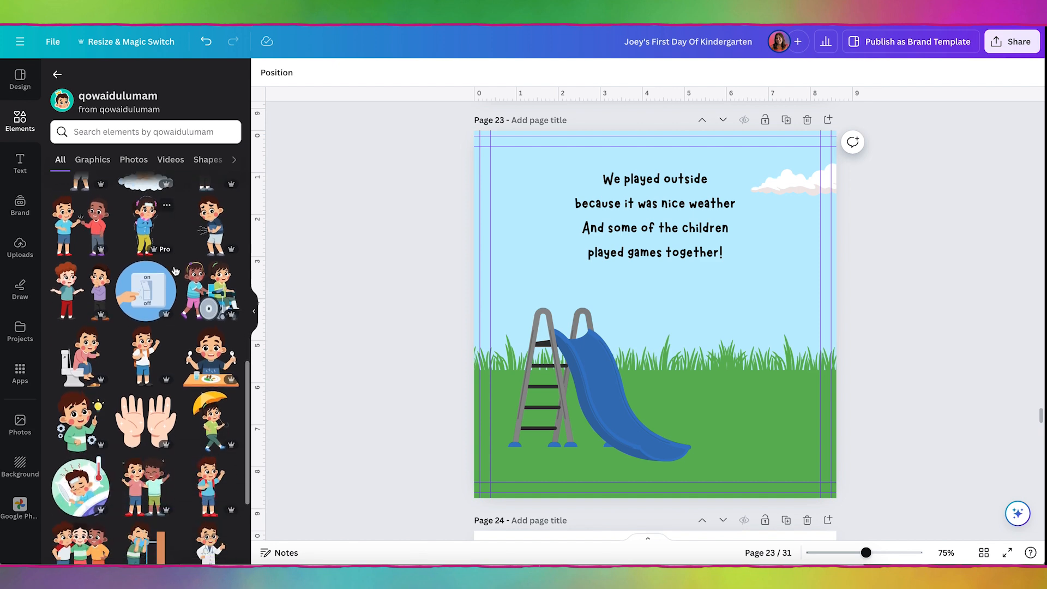
pyautogui.click(90, 340)
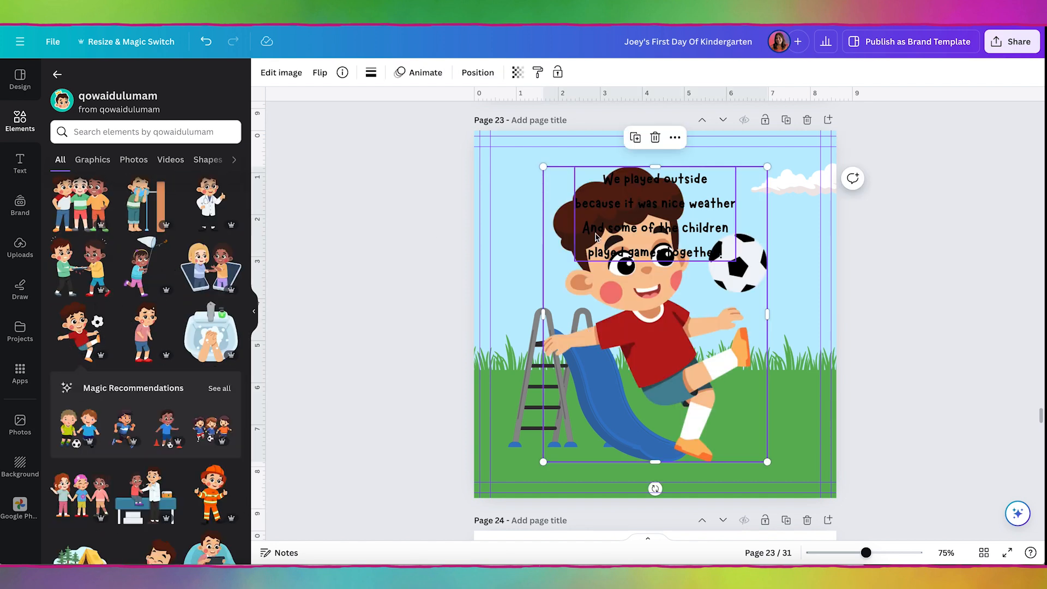
pyautogui.moveTo(765, 169); pyautogui.dragTo(709, 316)
pyautogui.moveTo(606, 361); pyautogui.dragTo(723, 345)
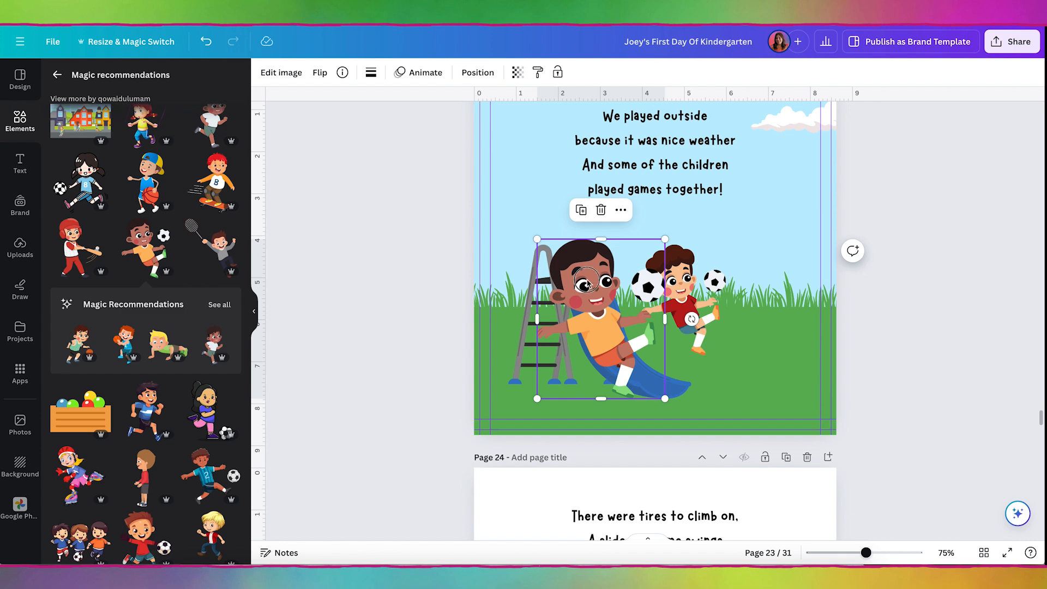
# - Shrink the orange-shirted boy kicking a soccer ball and place him on the grass beside the slide on page 23
pyautogui.moveTo(595, 275); pyautogui.dragTo(680, 274)
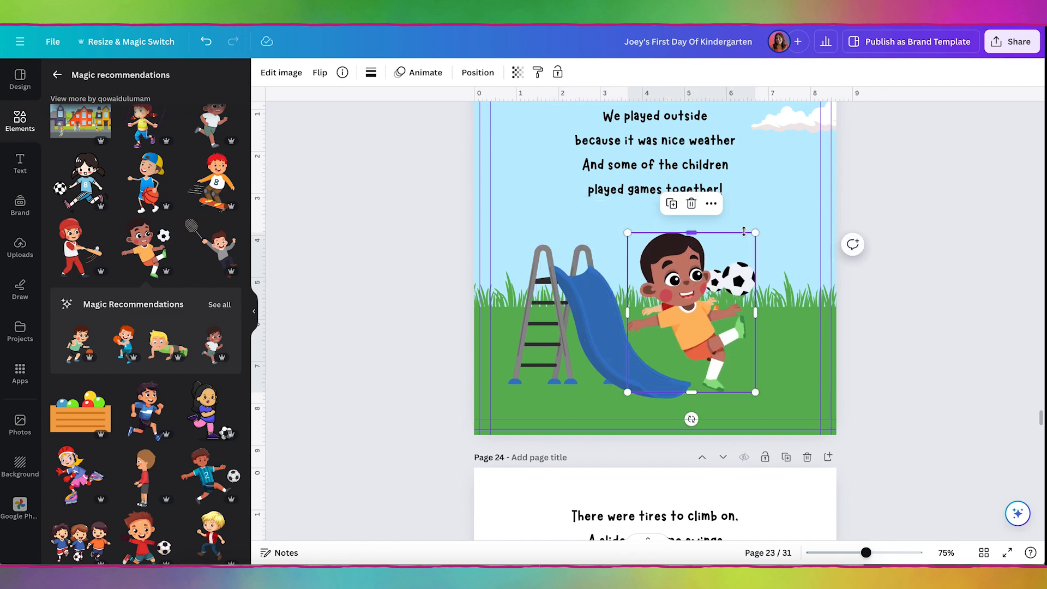
pyautogui.moveTo(759, 232); pyautogui.dragTo(728, 264)
pyautogui.moveTo(670, 305); pyautogui.dragTo(643, 327)
pyautogui.scroll(10, 663, 177)
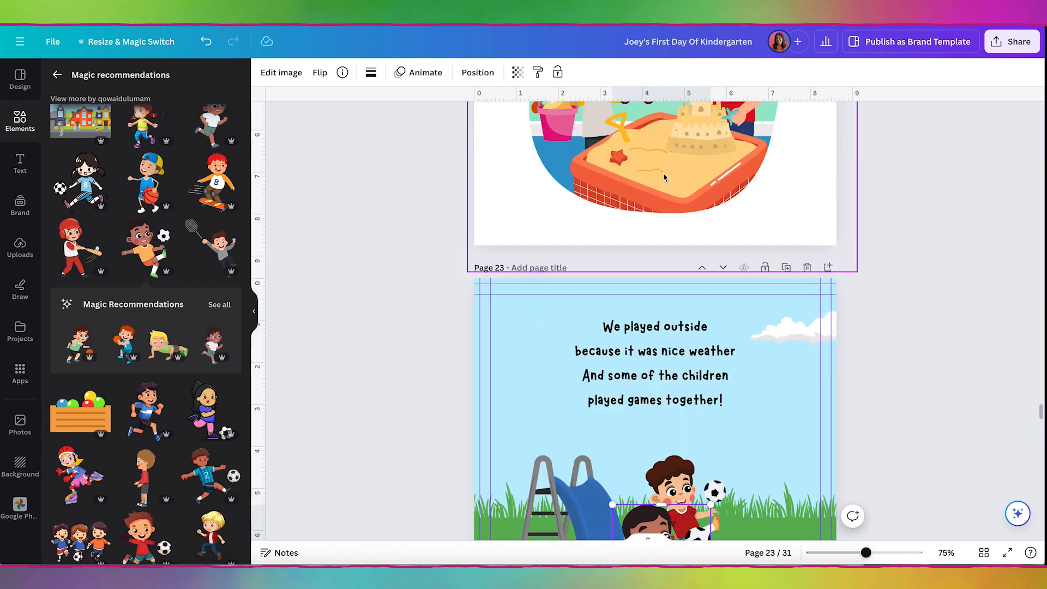
pyautogui.scroll(3, 664, 177)
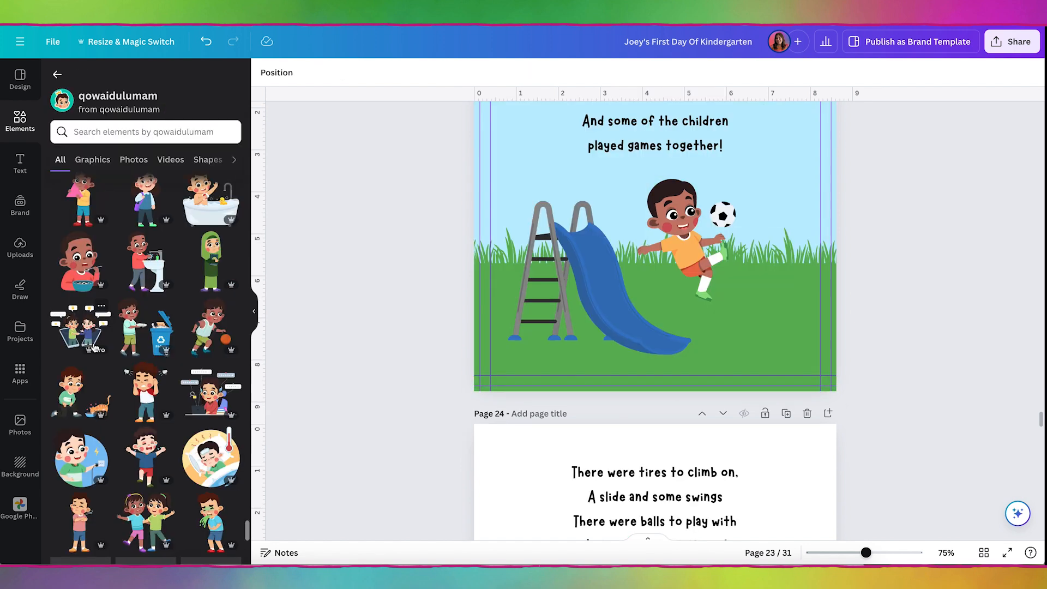
# - Search the creator's collection for "girl sitting" and add the graphic of the sitting girl with pigtails and a blue shirt
pyautogui.click(116, 133)
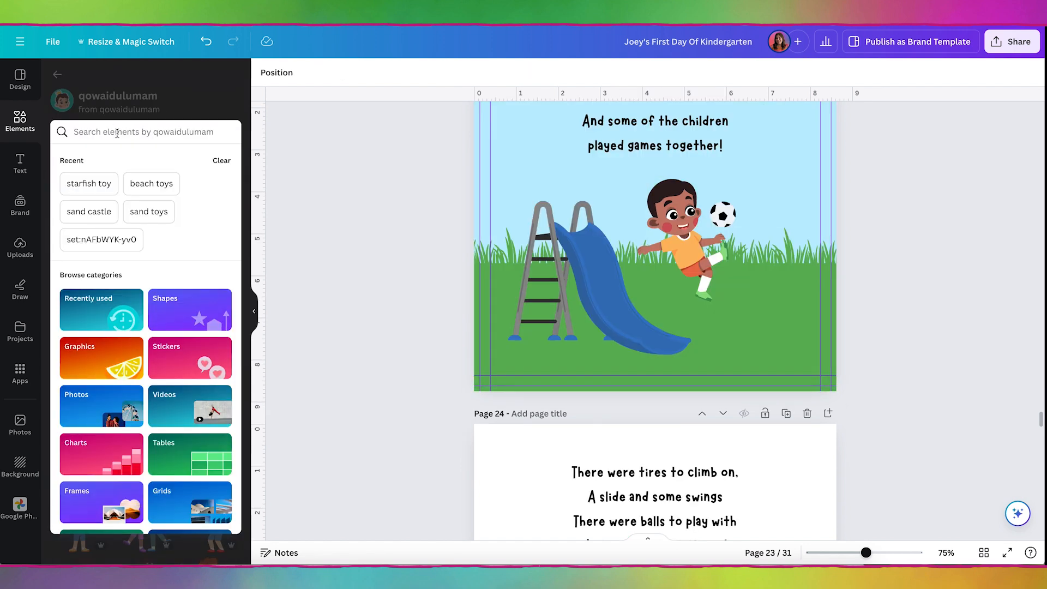
pyautogui.write('girl')
pyautogui.press('Return')
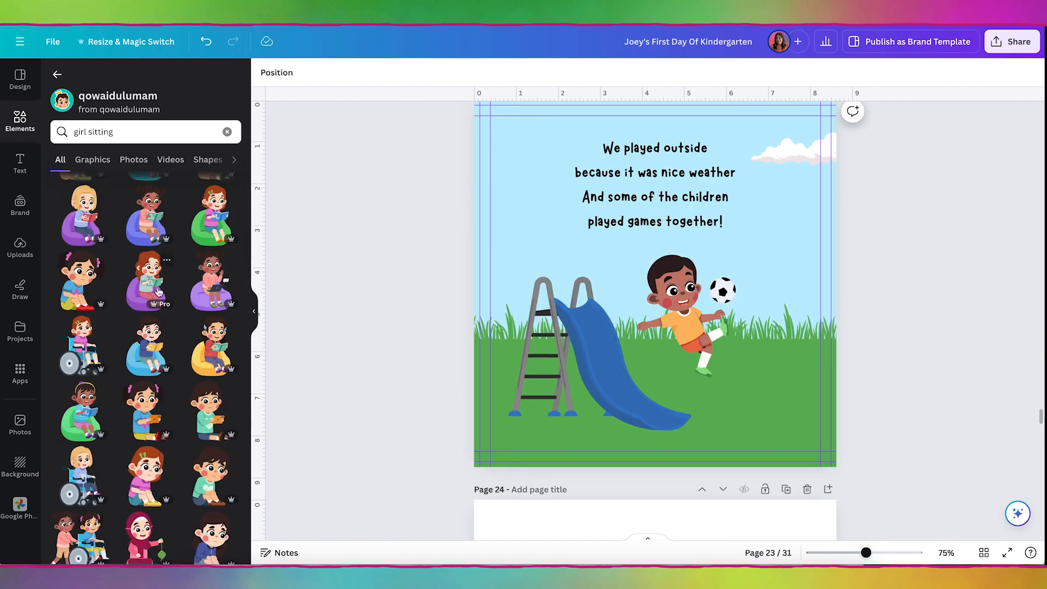
pyautogui.scroll(1, 136, 306)
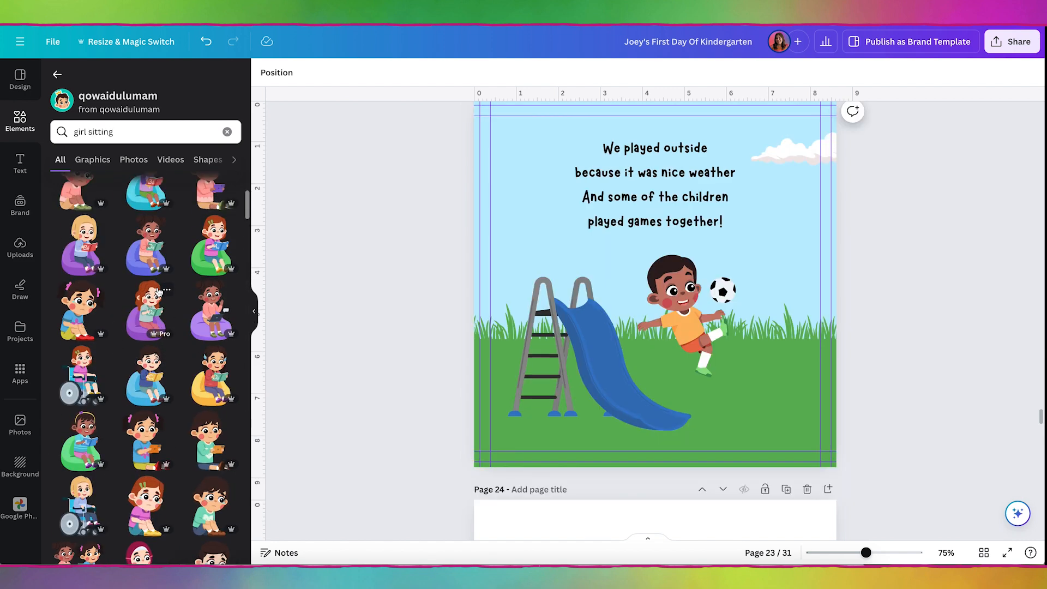
pyautogui.click(75, 322)
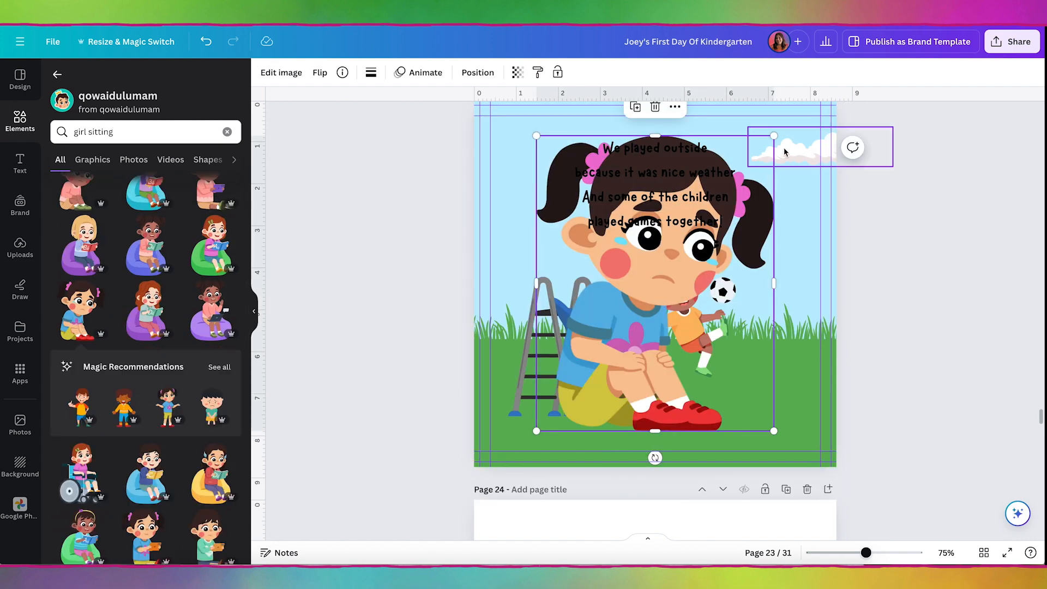
# - Shrink the sitting girl and place her at the top of the slide on page 23
pyautogui.moveTo(775, 136); pyautogui.dragTo(747, 173)
pyautogui.moveTo(572, 376); pyautogui.dragTo(580, 255)
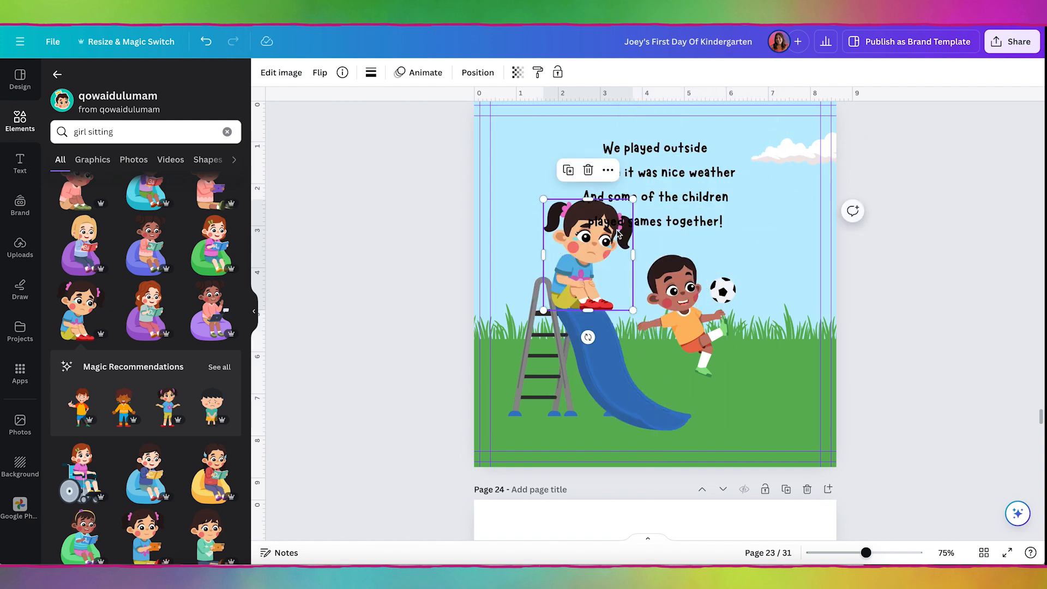
pyautogui.moveTo(633, 200); pyautogui.dragTo(613, 223)
pyautogui.moveTo(580, 282); pyautogui.dragTo(577, 283)
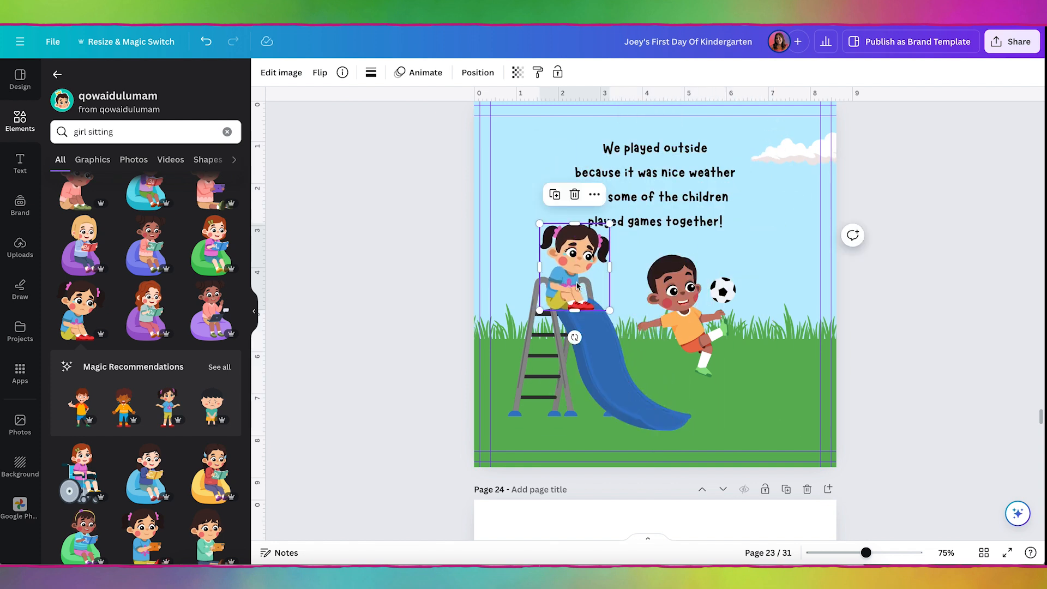
pyautogui.click(907, 276)
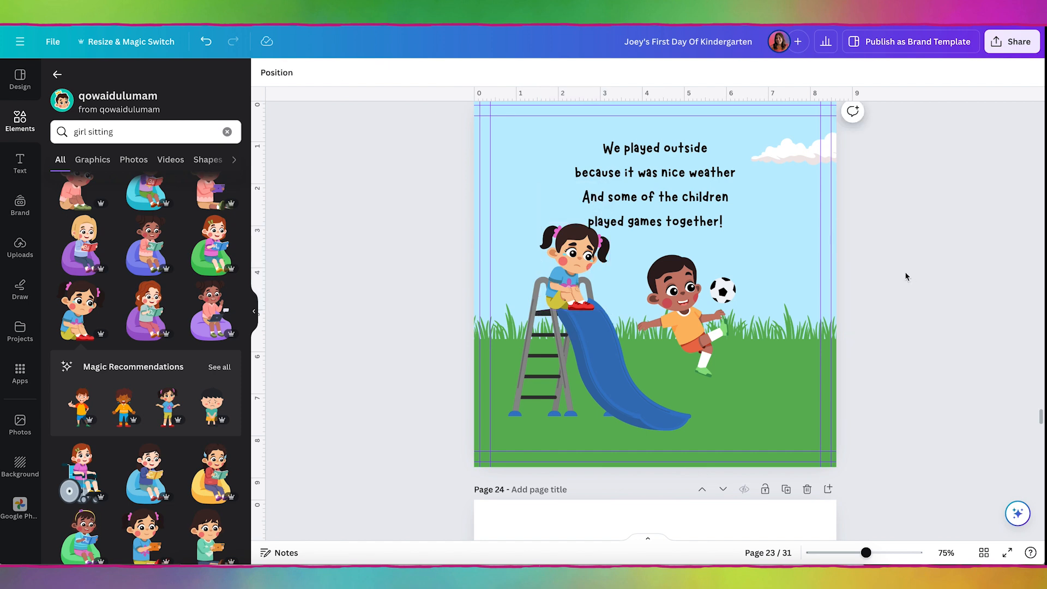
# - Fine-tune the sitting girl's position so her body rests on the slide's top platform
pyautogui.keyDown('ctrl'); pyautogui.scroll(5, 907, 276); pyautogui.keyUp('ctrl')
pyautogui.scroll(2, 906, 277)
pyautogui.scroll(2, 907, 276)
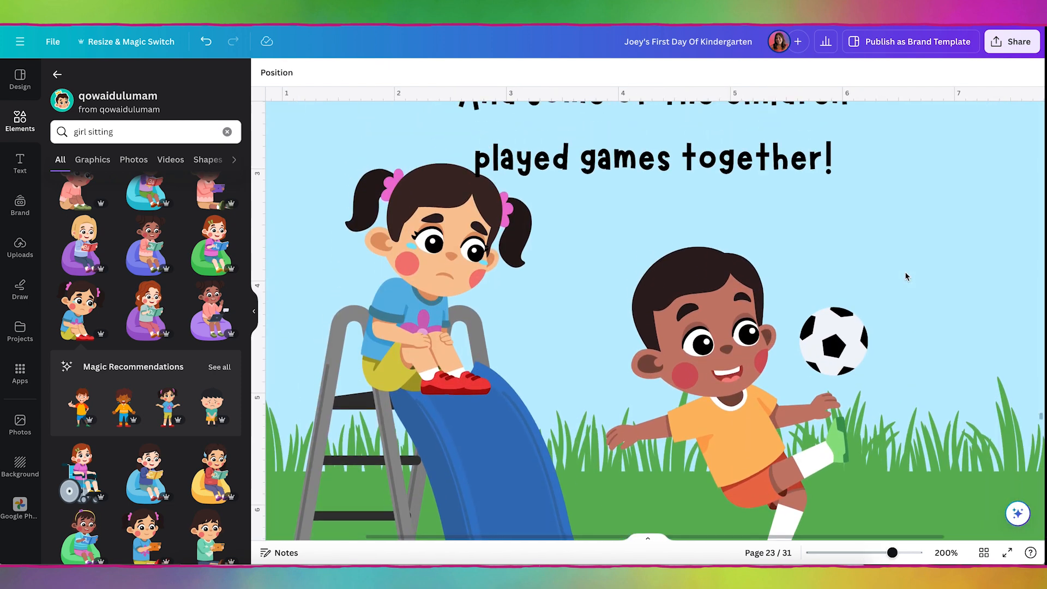
pyautogui.click(423, 328)
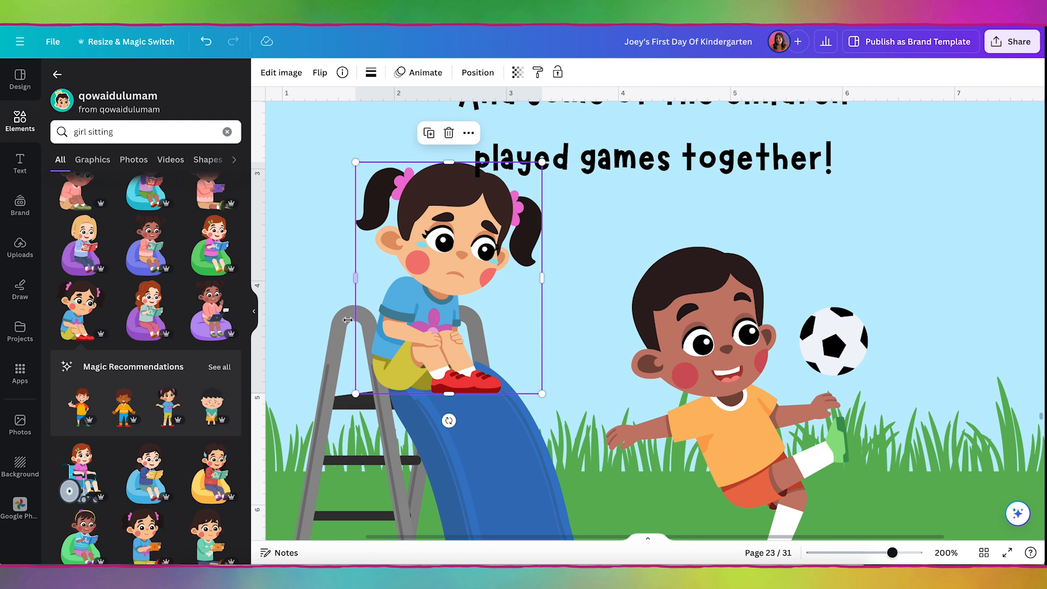
pyautogui.scroll(-2, 373, 283)
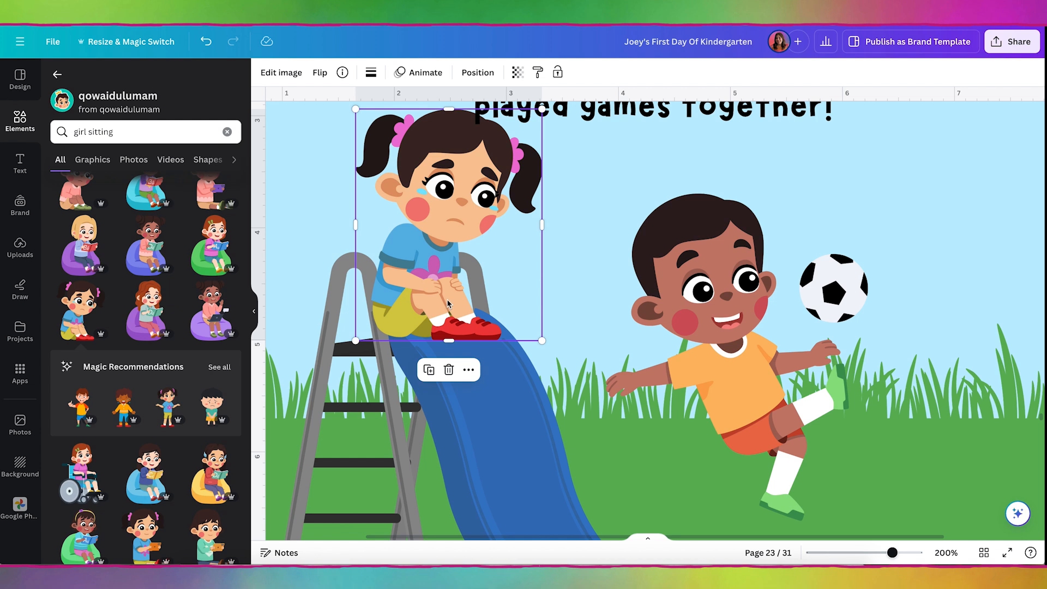
pyautogui.moveTo(430, 297); pyautogui.dragTo(430, 277)
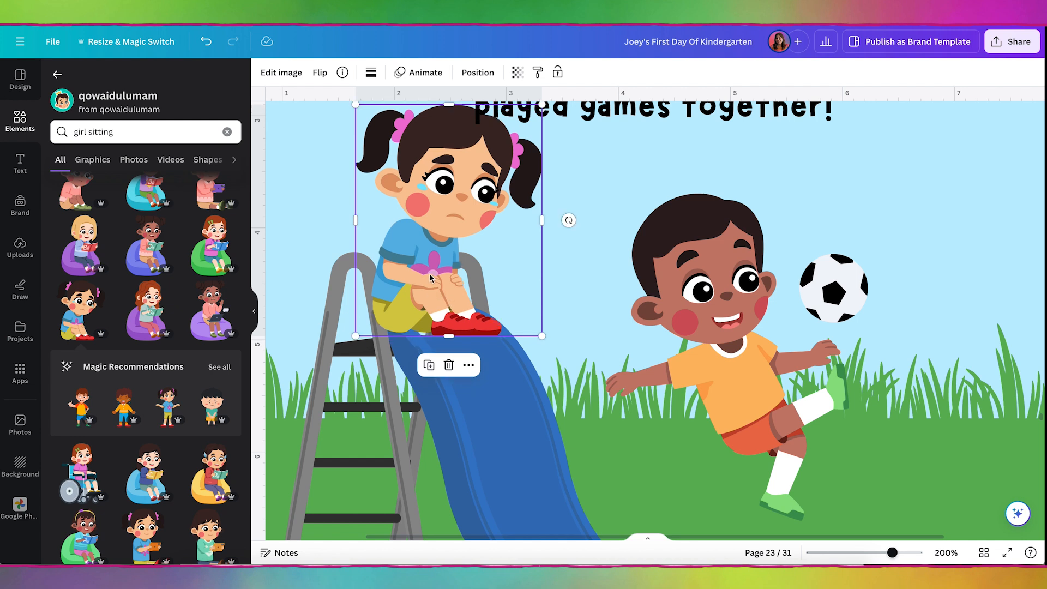
pyautogui.moveTo(429, 277); pyautogui.dragTo(442, 264)
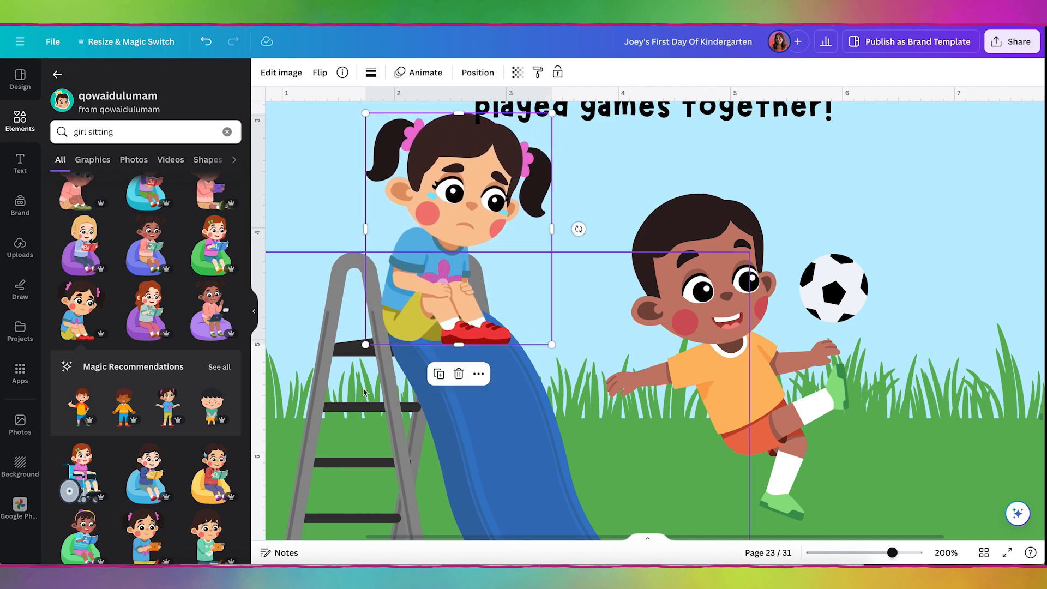
# - Duplicate the slide and align the copy exactly over the original, in front of the girl
pyautogui.scroll(-3, 364, 393)
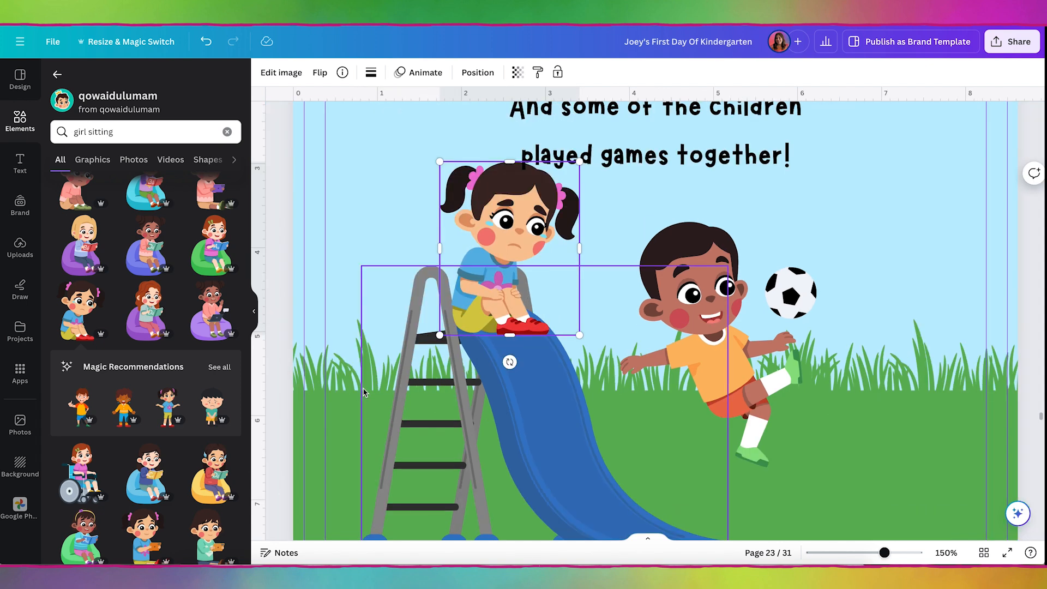
pyautogui.click(481, 388)
pyautogui.click(527, 238)
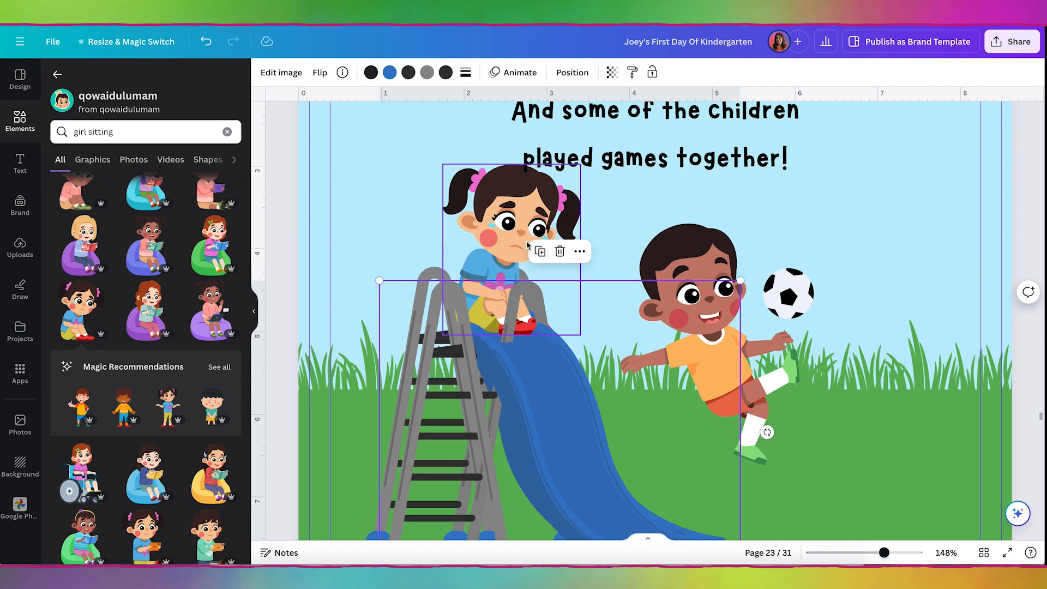
pyautogui.moveTo(542, 375); pyautogui.dragTo(528, 361)
pyautogui.scroll(-2, 546, 365)
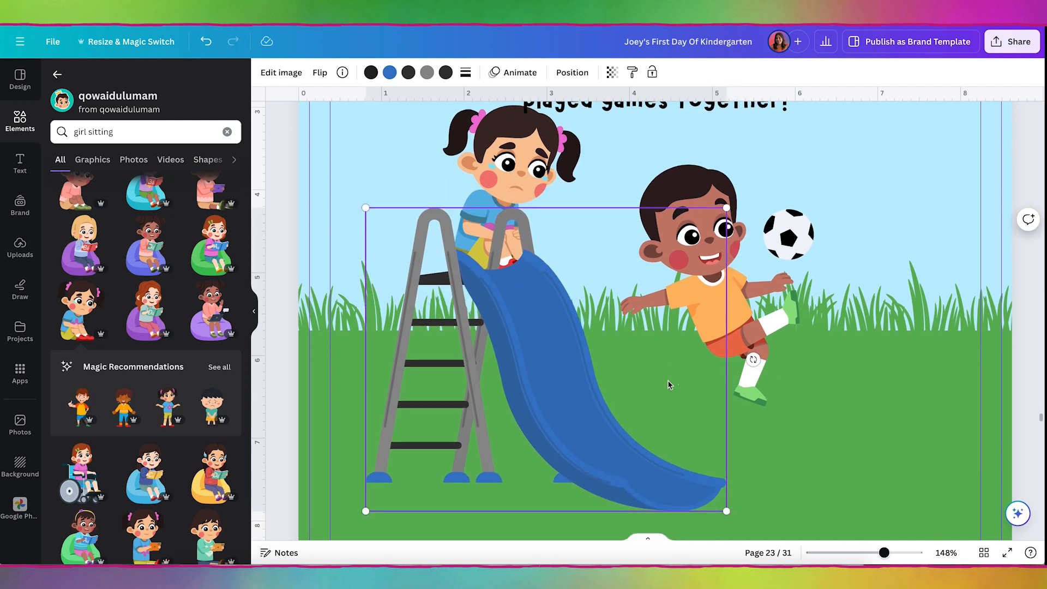
# - Crop the slide copy to just its upper ladder-side handrail, leaving the rail in front of the girl
pyautogui.doubleClick(576, 371)
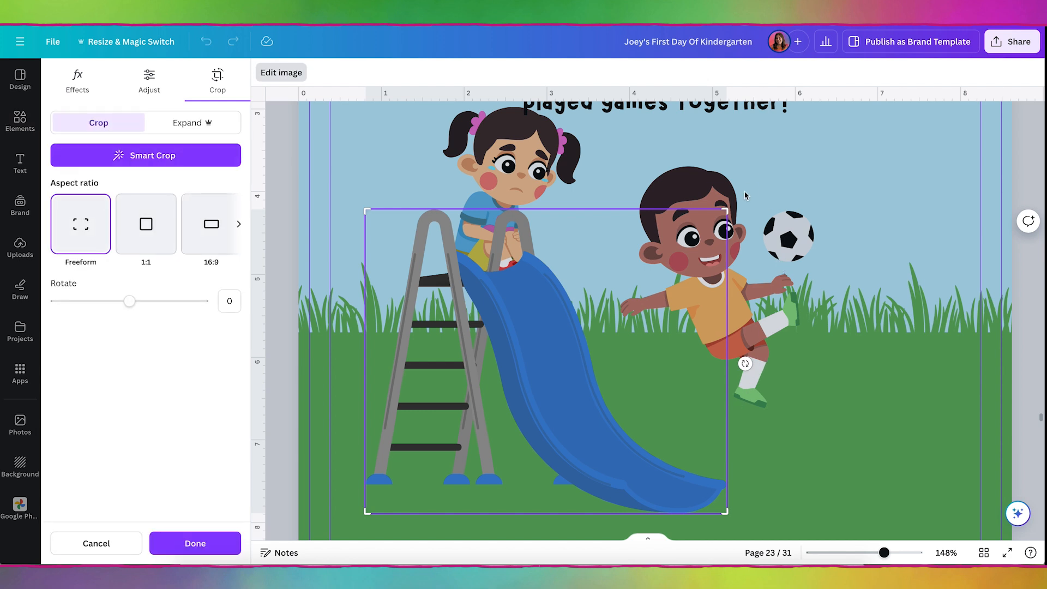
pyautogui.moveTo(725, 210); pyautogui.dragTo(499, 171)
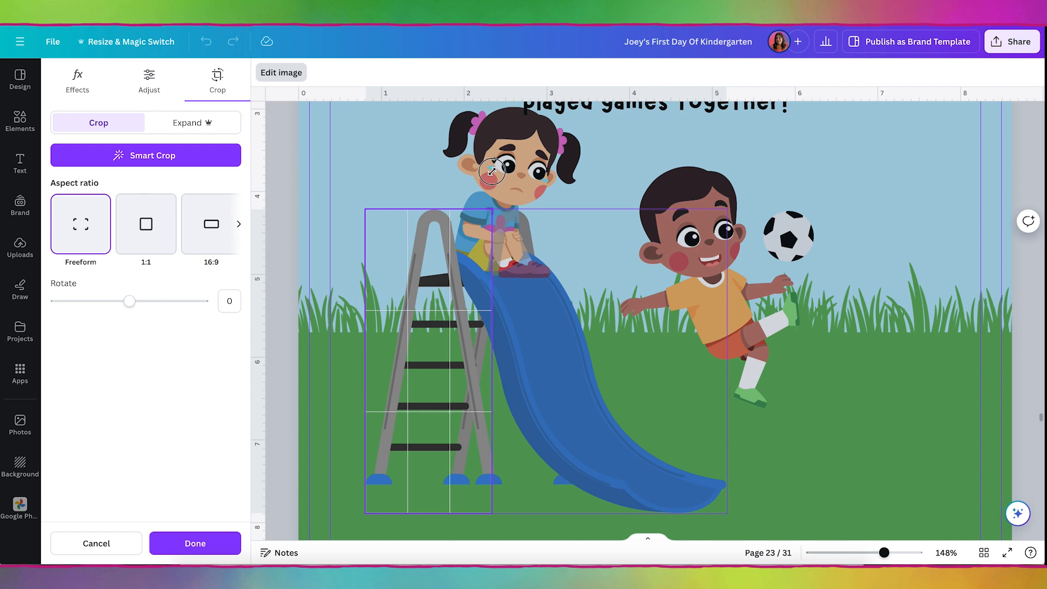
pyautogui.moveTo(366, 513); pyautogui.dragTo(364, 281)
pyautogui.click(195, 543)
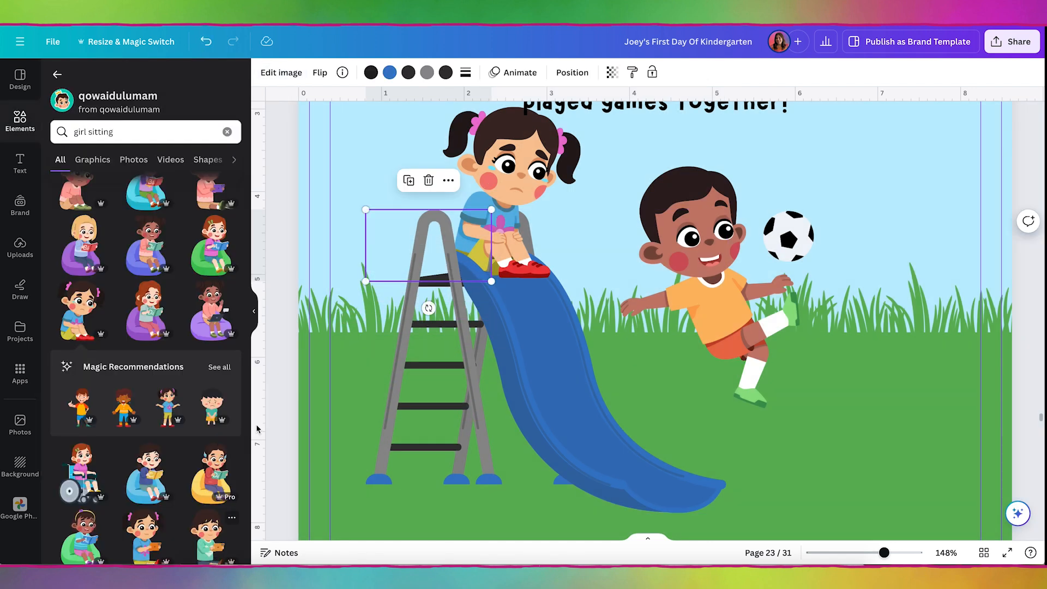
# - Refine the crop of the handrail piece at its edge near the girl's shoes
pyautogui.scroll(5, 681, 131)
pyautogui.moveTo(681, 131); pyautogui.dragTo(638, 128)
pyautogui.scroll(1, 639, 128)
pyautogui.doubleClick(492, 333)
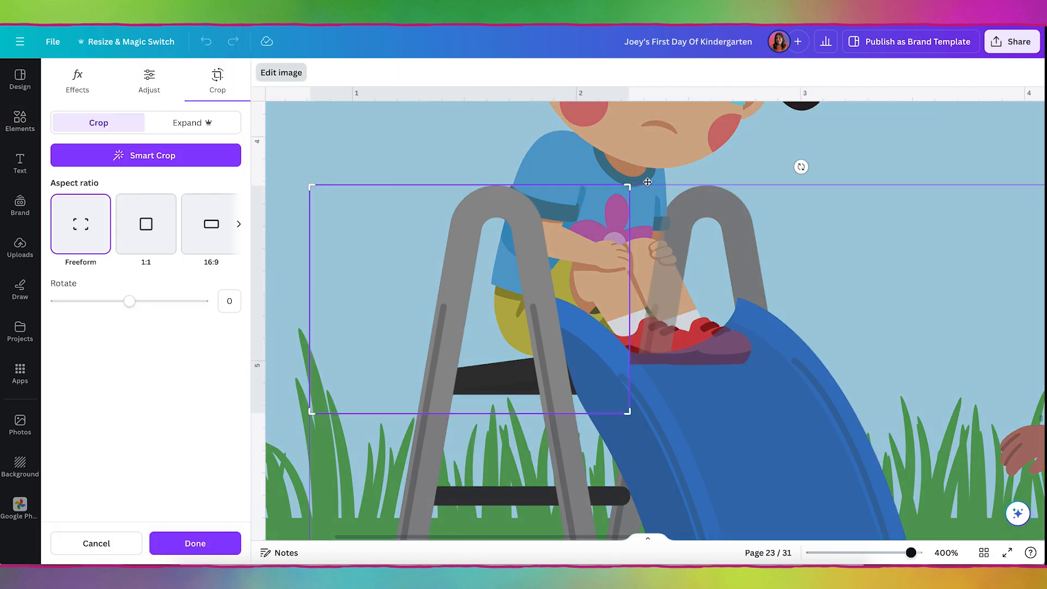
pyautogui.moveTo(630, 187)
pyautogui.mouseDown()
pyautogui.moveTo(658, 186)
pyautogui.moveTo(627, 186)
pyautogui.mouseUp()
pyautogui.click(855, 246)
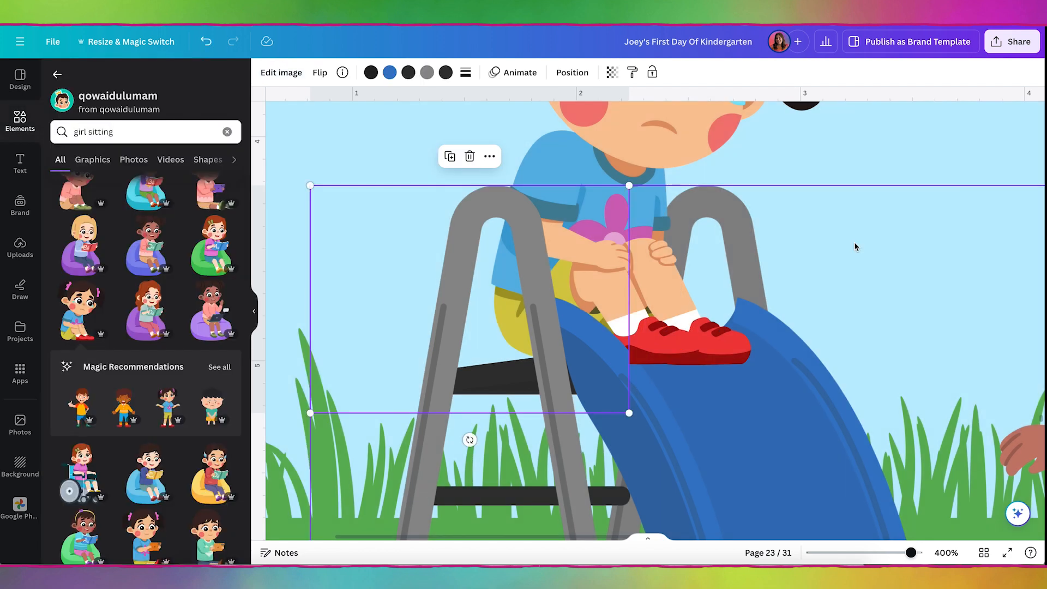
pyautogui.click(855, 247)
# - Search the elements for "curve" and add the thick curved band graphic near the girl's feet
pyautogui.hotkey('ctrl', '+')
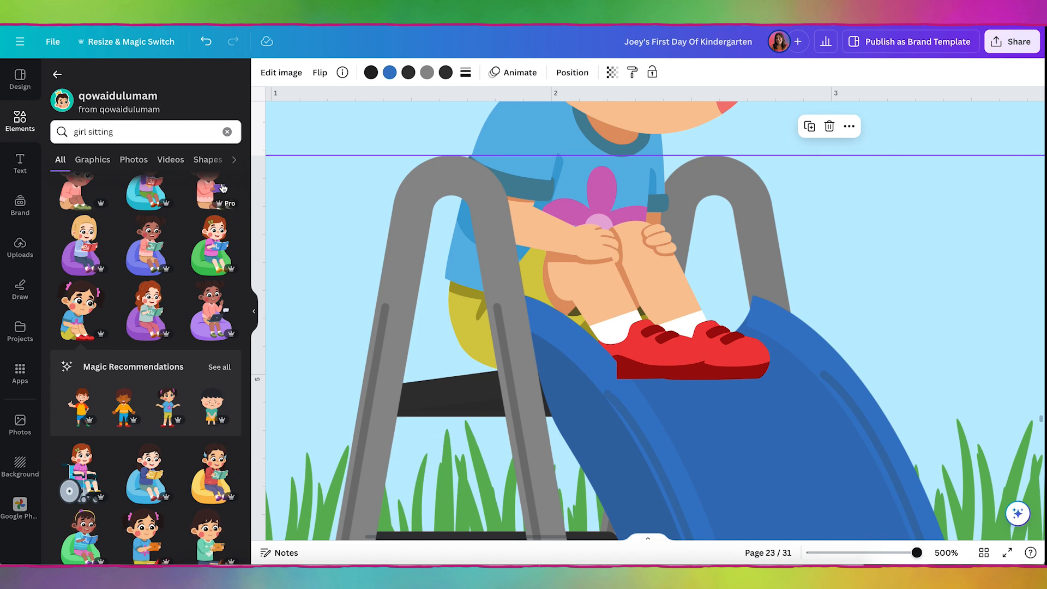
pyautogui.click(17, 125)
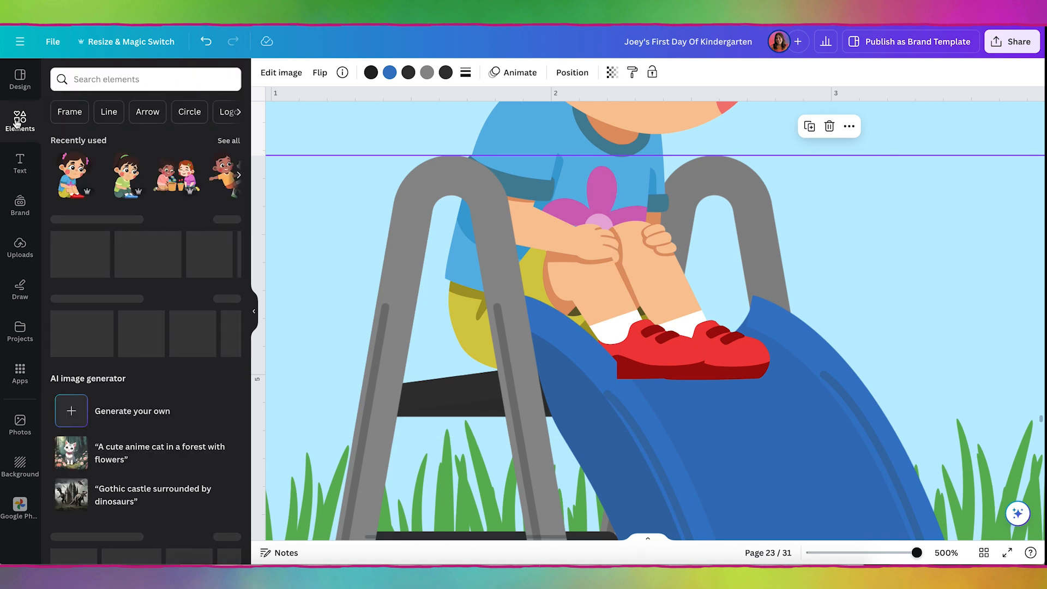
pyautogui.click(82, 79)
pyautogui.write('curve')
pyautogui.press('Return')
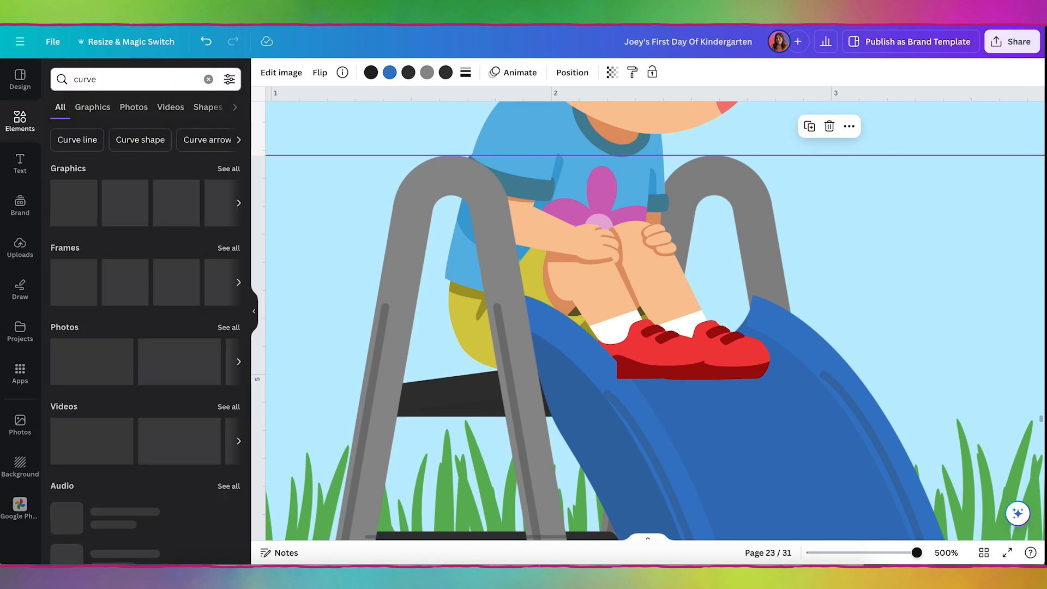
pyautogui.click(69, 206)
pyautogui.moveTo(853, 217); pyautogui.dragTo(577, 289)
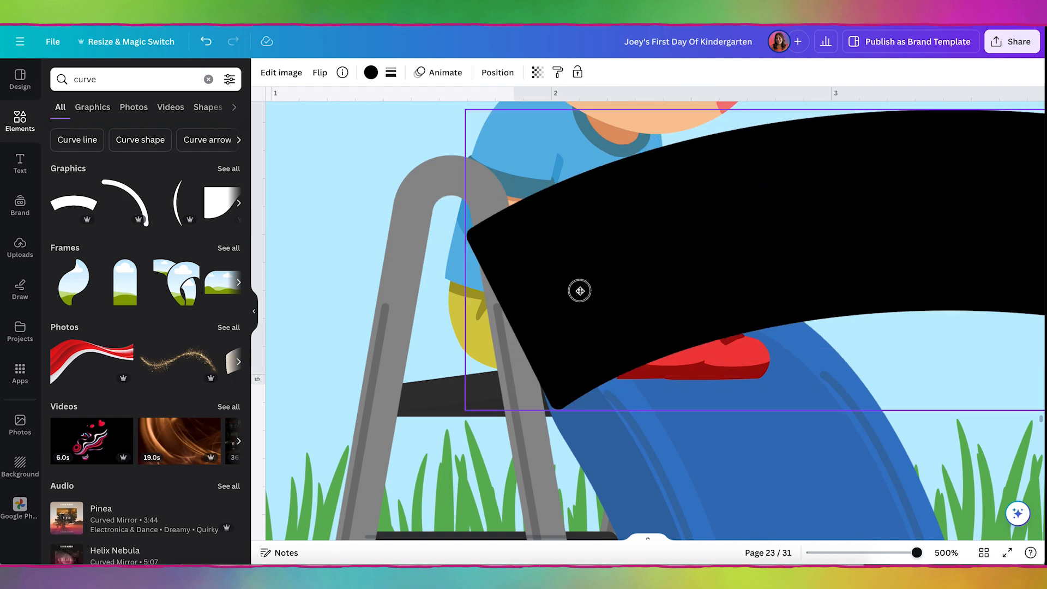
# - Recolor the curved band with the blue sampled from the slide
pyautogui.scroll(-5, 558, 299)
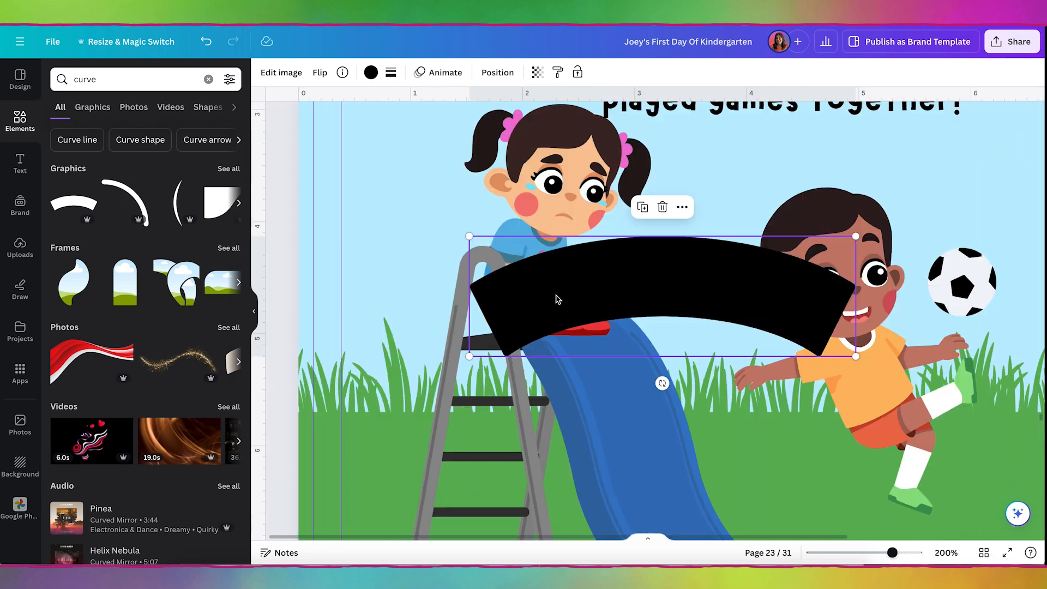
pyautogui.click(370, 72)
pyautogui.click(69, 154)
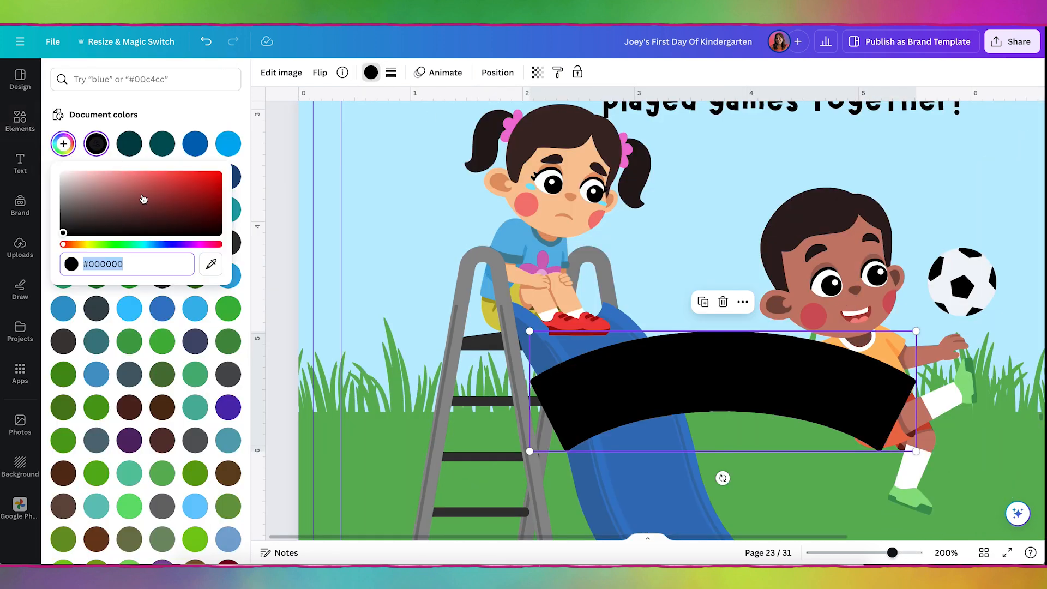
pyautogui.click(211, 264)
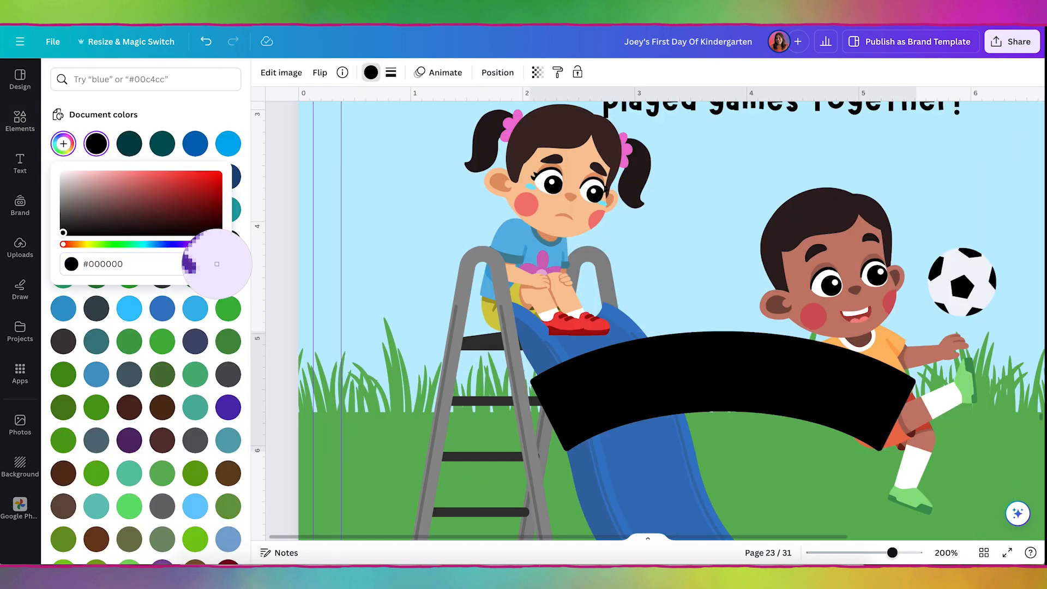
pyautogui.click(543, 324)
# - Shrink and rotate the blue curve and fit it onto the slide's edge beneath the girl's shoes
pyautogui.moveTo(818, 383); pyautogui.dragTo(787, 378)
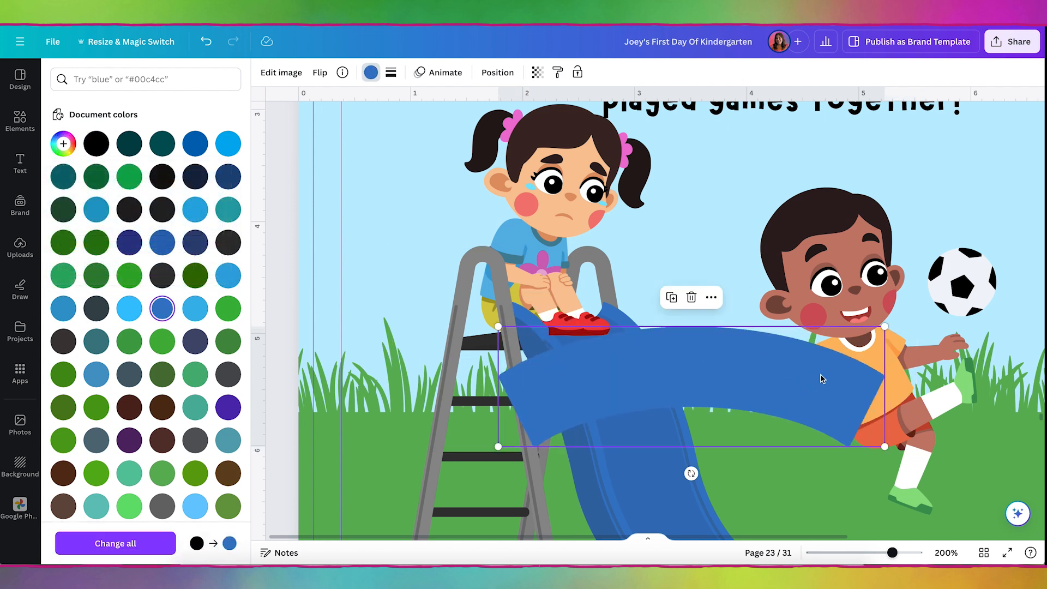
pyautogui.moveTo(884, 327); pyautogui.dragTo(540, 435)
pyautogui.moveTo(518, 471); pyautogui.dragTo(468, 476)
pyautogui.moveTo(521, 445); pyautogui.dragTo(542, 376)
pyautogui.scroll(5, 553, 346)
pyautogui.click(932, 285)
pyautogui.scroll(-5, 932, 284)
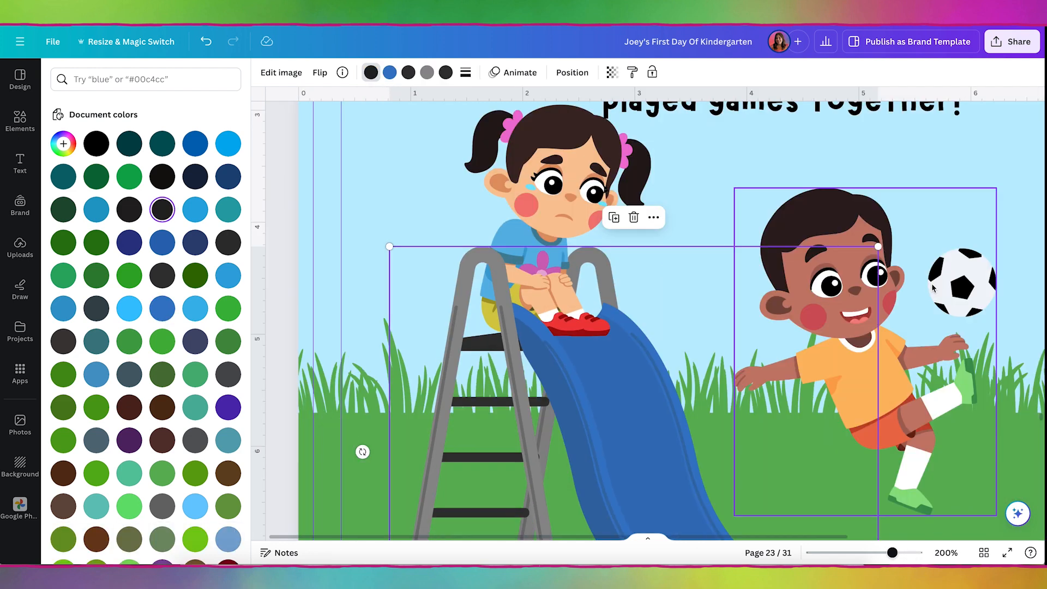
# - Add a circle in the skin tone sampled from the girl's face, and shrink it to cover her frowning mouth
pyautogui.click(481, 189)
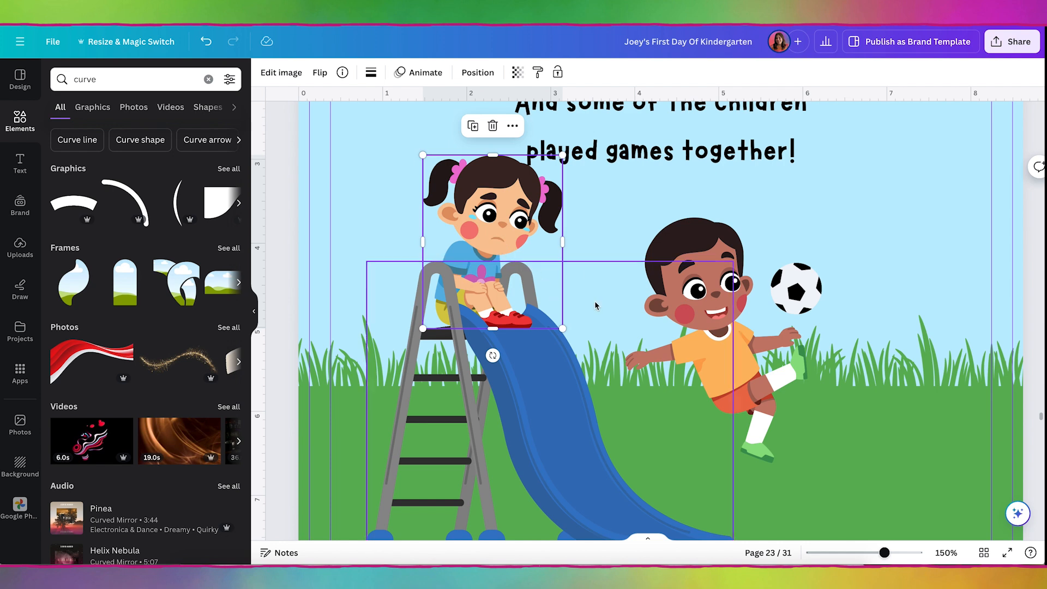
pyautogui.press('c')
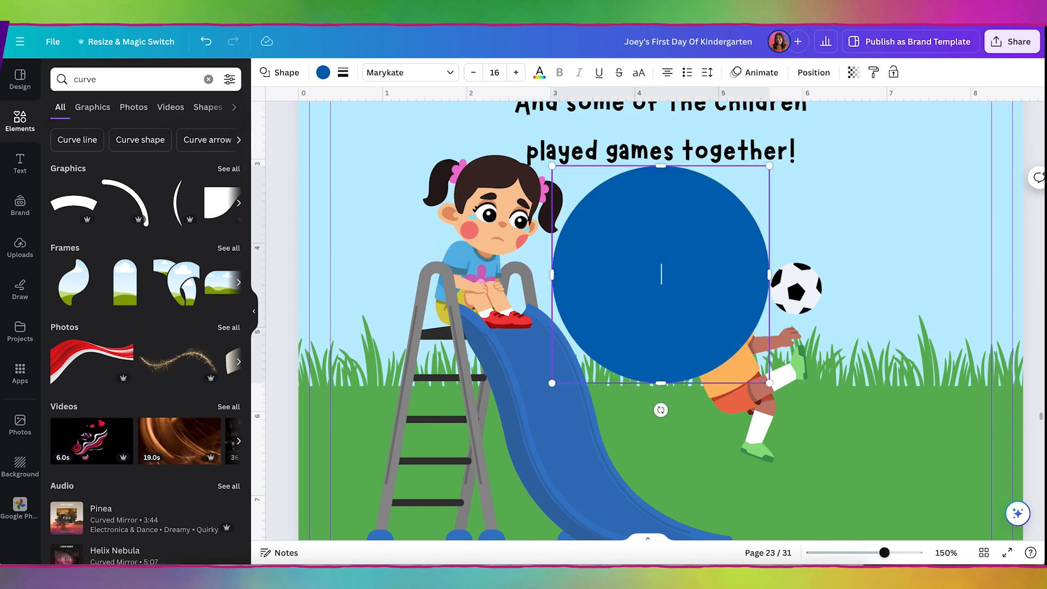
pyautogui.click(323, 72)
pyautogui.click(64, 143)
pyautogui.click(211, 292)
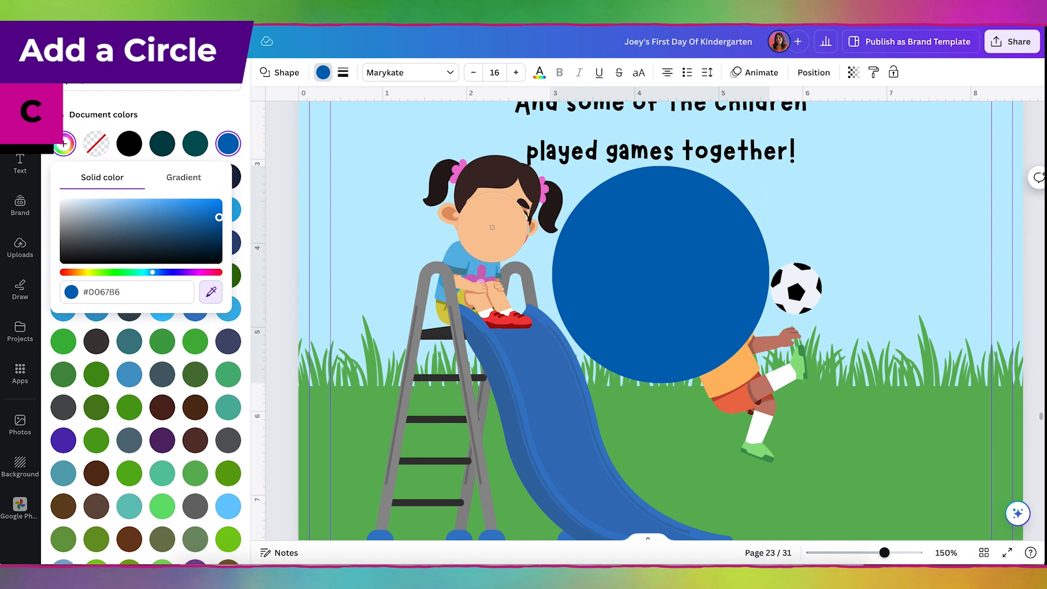
pyautogui.click(492, 231)
pyautogui.moveTo(767, 166); pyautogui.dragTo(497, 241)
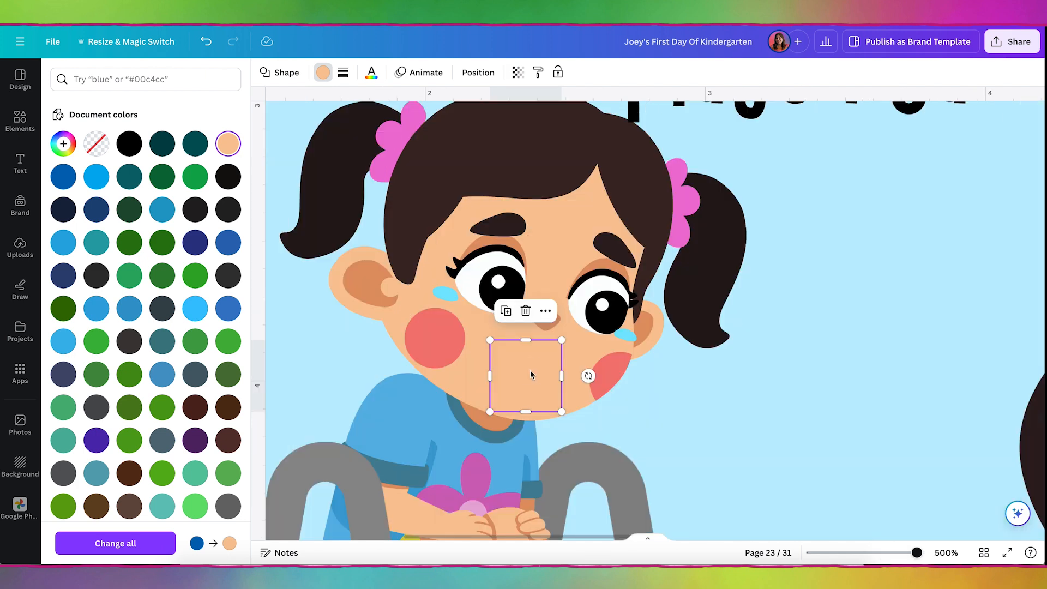
# - Cover the tears under both of the girl's eyes with small, rotated copies of the skin-toned shape
pyautogui.moveTo(530, 370); pyautogui.dragTo(451, 287)
pyautogui.moveTo(483, 260); pyautogui.dragTo(449, 311)
pyautogui.moveTo(440, 359); pyautogui.dragTo(452, 330)
pyautogui.moveTo(432, 330); pyautogui.dragTo(413, 319)
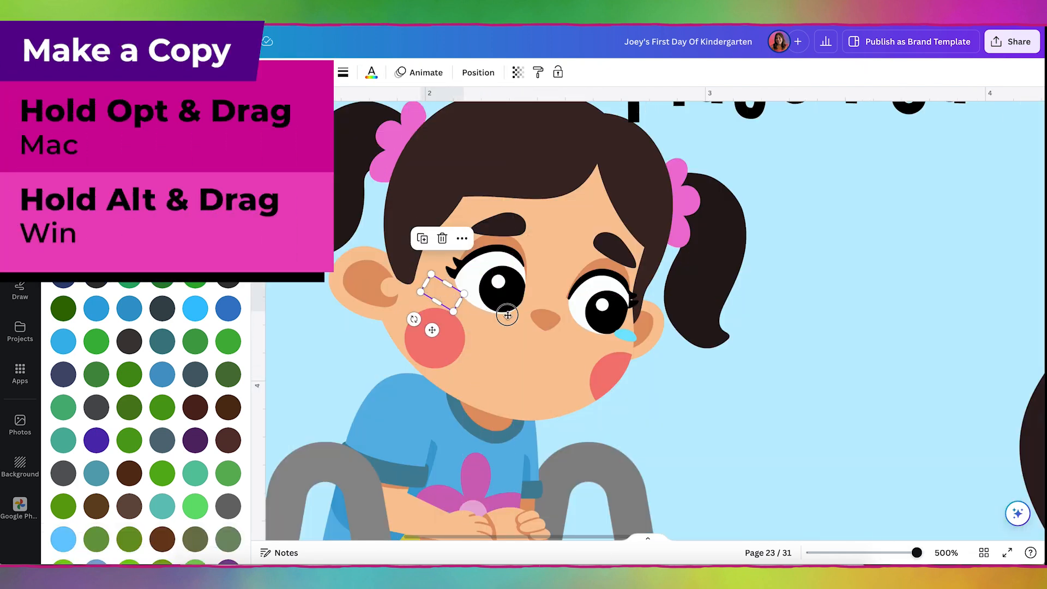
pyautogui.moveTo(507, 314); pyautogui.dragTo(635, 368)
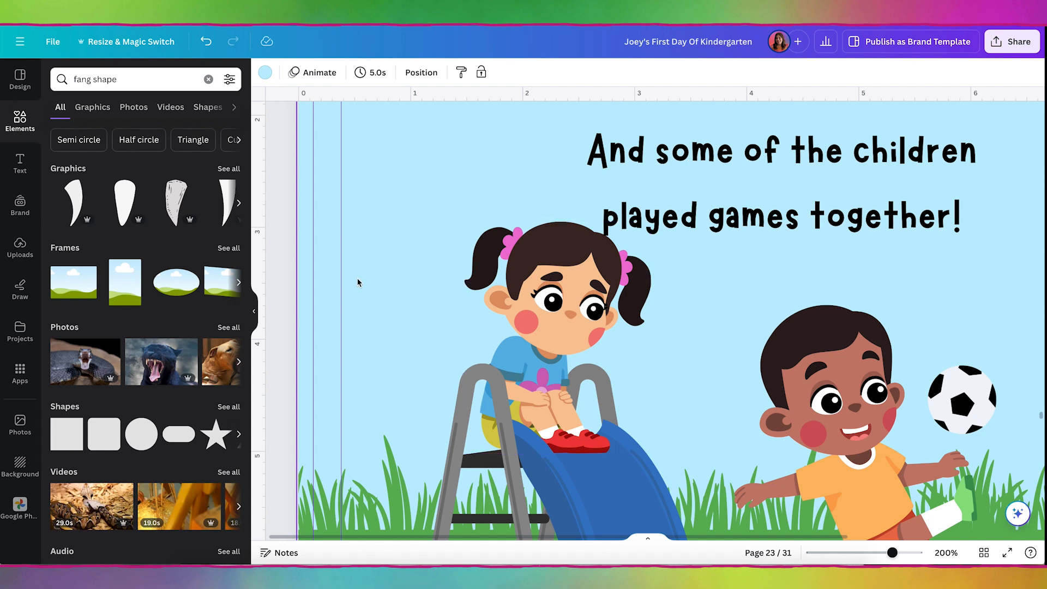
# - Add a curve graphic in the skin color sampled from the girl's face, and shrink it to cover her sad eyebrows
pyautogui.click(208, 79)
pyautogui.write('curve')
pyautogui.press('Return')
pyautogui.click(82, 212)
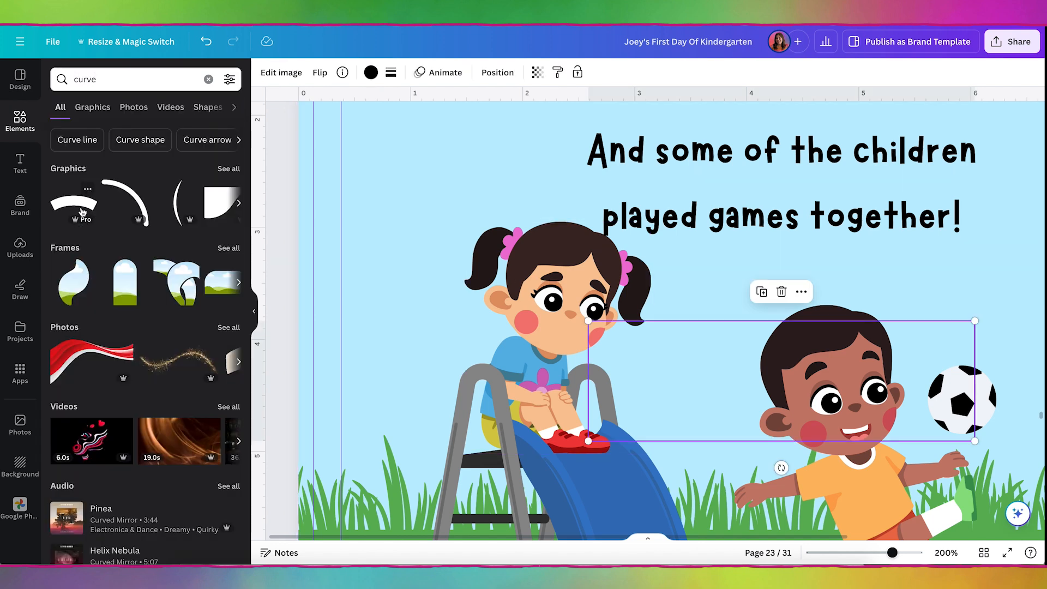
pyautogui.click(370, 72)
pyautogui.click(63, 144)
pyautogui.click(211, 264)
pyautogui.click(559, 339)
pyautogui.moveTo(974, 321); pyautogui.dragTo(664, 408)
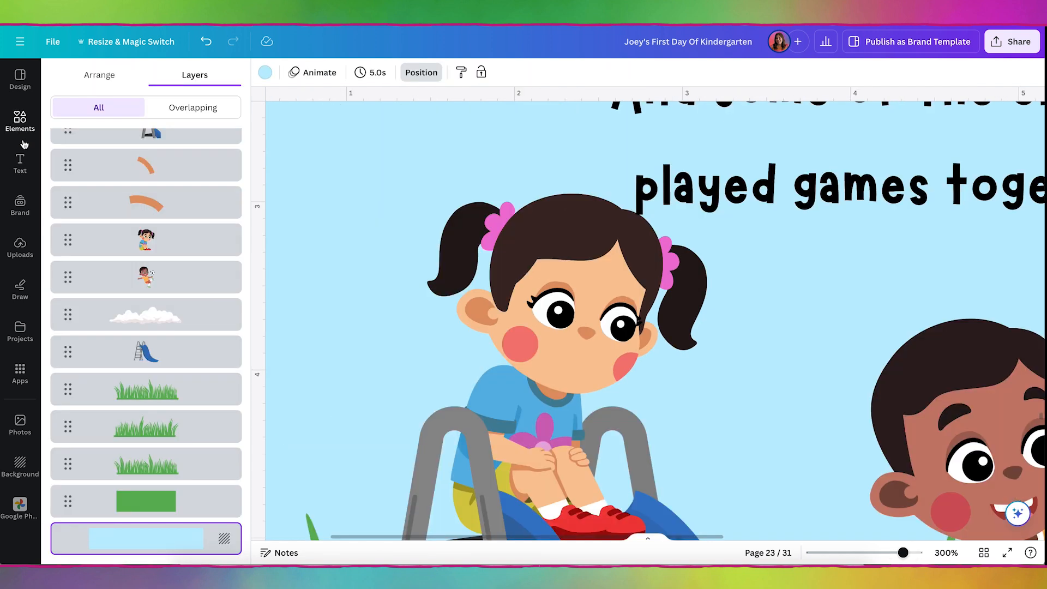
# - Add an open-mouth smile graphic, fit it onto the girl's face, and recolor its red tongue with the color sampled from the boy's mouth
pyautogui.click(21, 138)
pyautogui.click(227, 79)
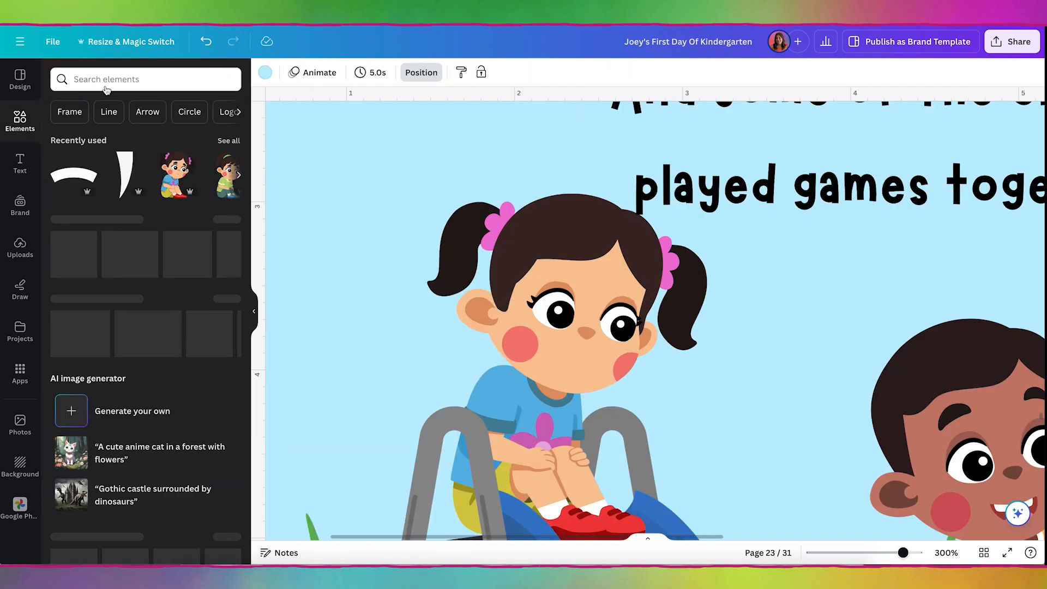
pyautogui.write('smal')
pyautogui.press('BackSpace')
pyautogui.press('BackSpace')
pyautogui.write('ile')
pyautogui.press('Return')
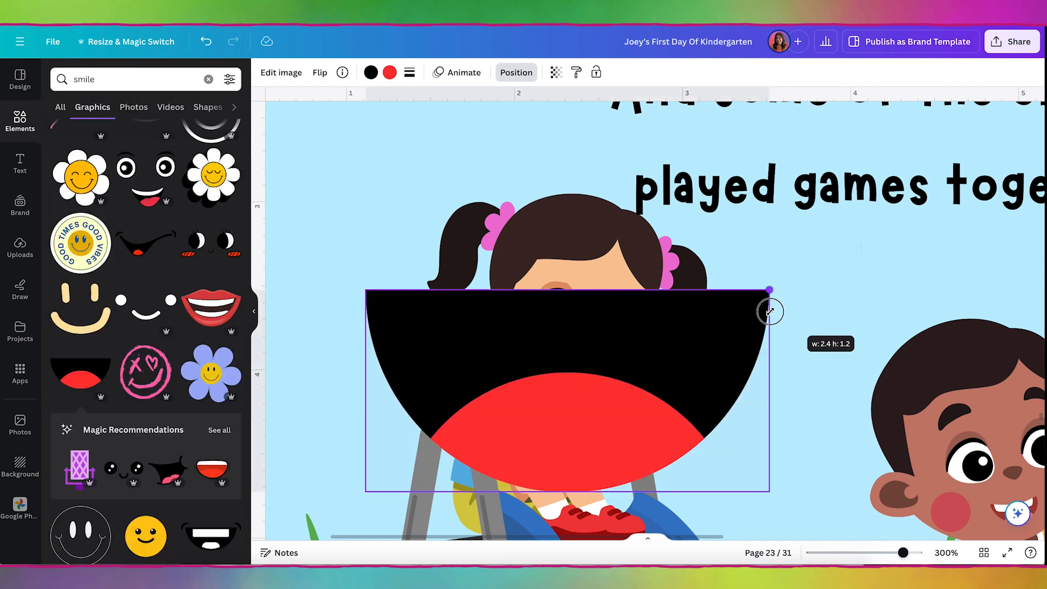
pyautogui.moveTo(768, 311); pyautogui.dragTo(578, 376)
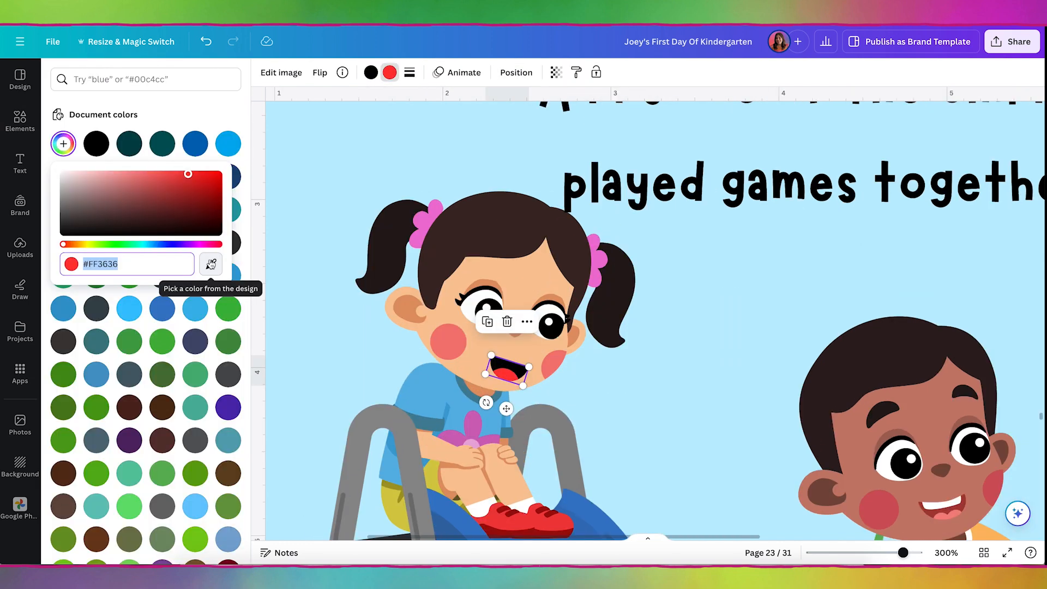
pyautogui.click(210, 265)
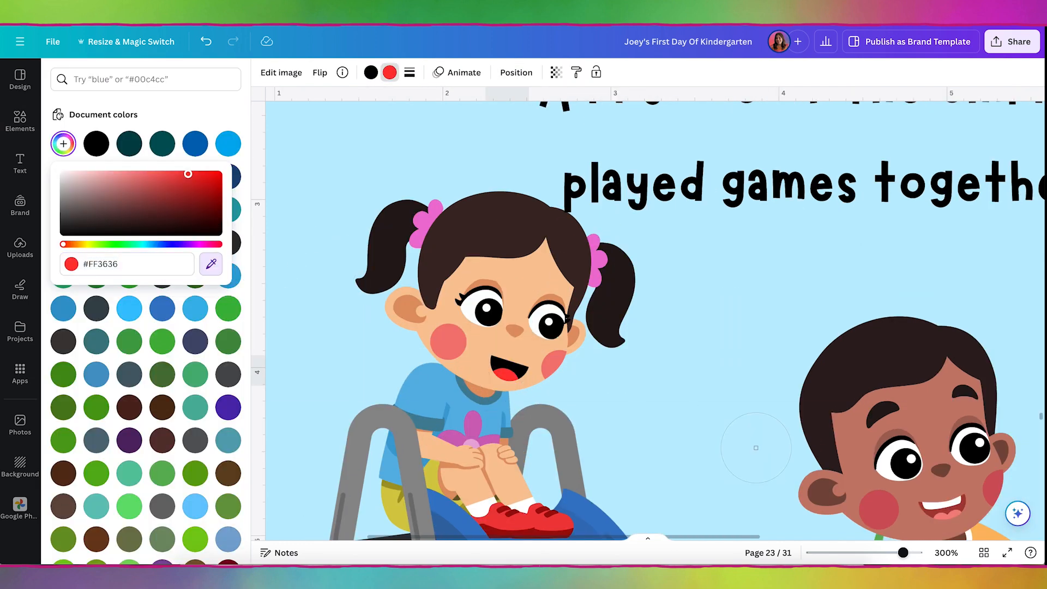
pyautogui.click(949, 514)
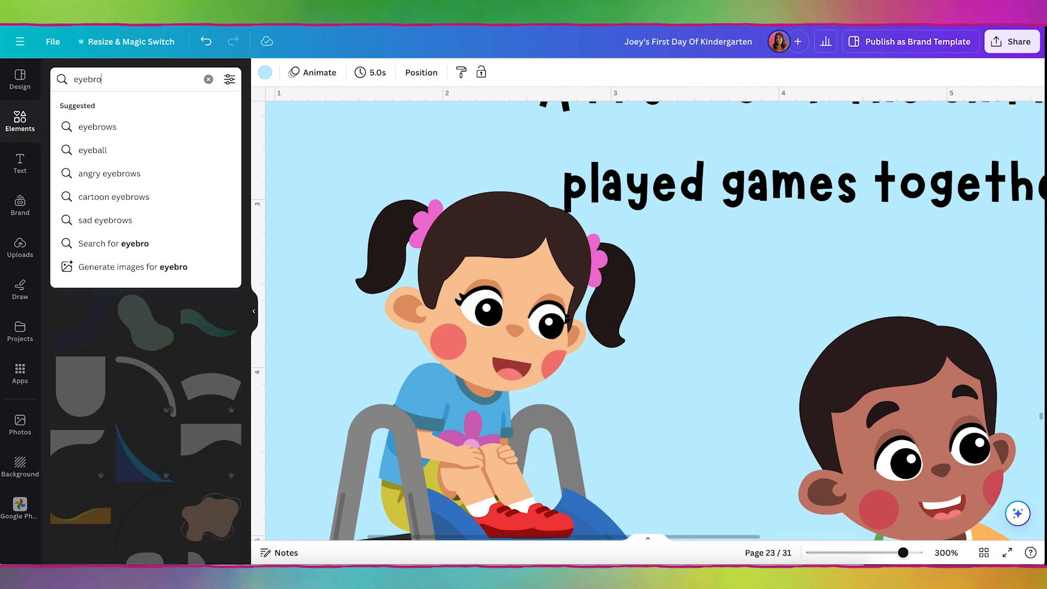
# - Add a dark brown eyebrow graphic above one of the girl's eyes and a flipped copy above the other
pyautogui.press('Return')
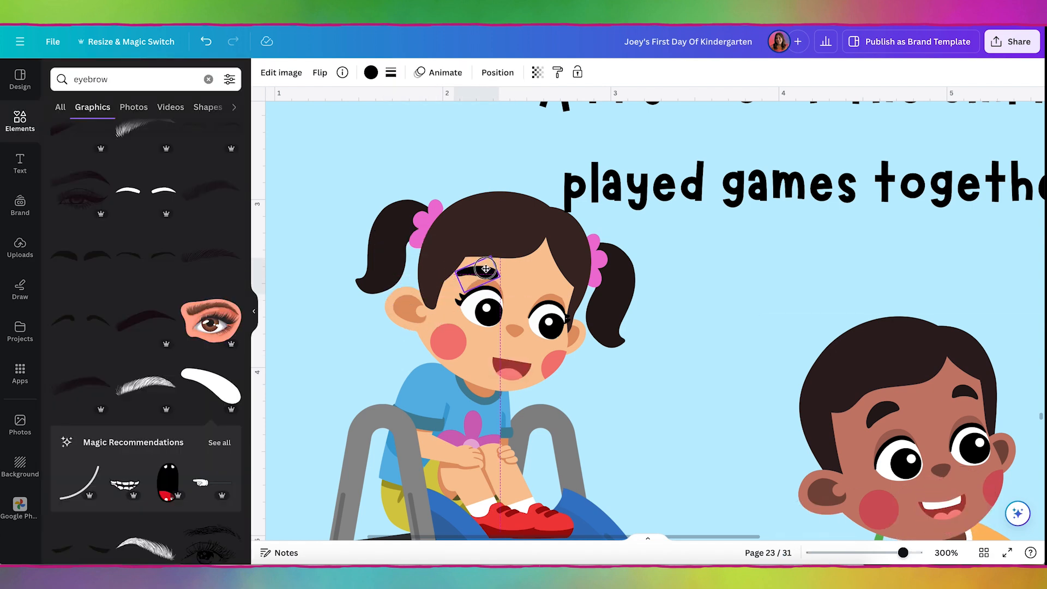
pyautogui.moveTo(486, 269); pyautogui.dragTo(489, 266)
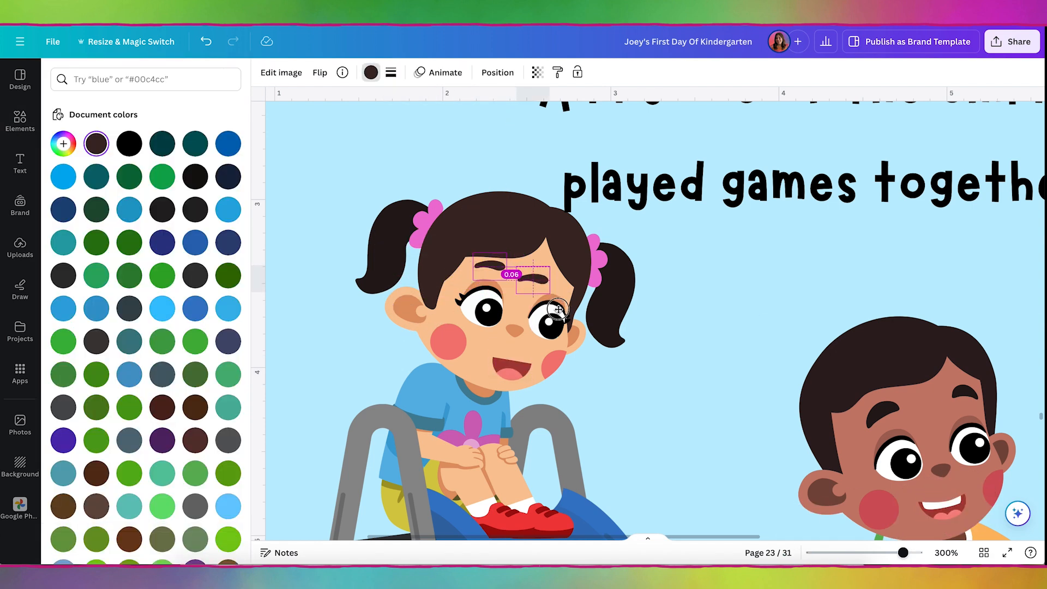
pyautogui.click(320, 73)
pyautogui.click(364, 103)
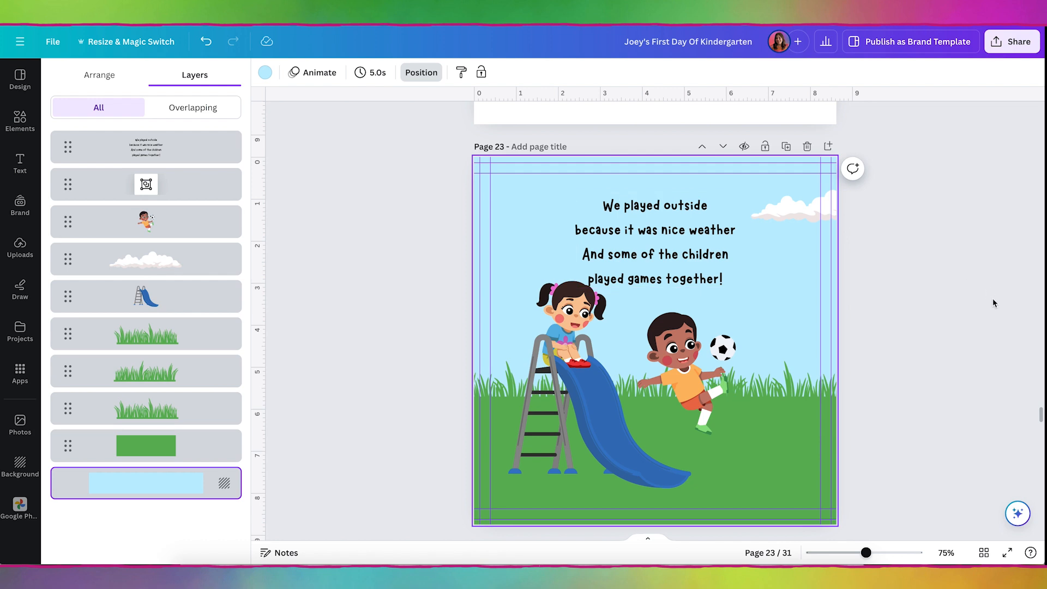
pyautogui.click(950, 309)
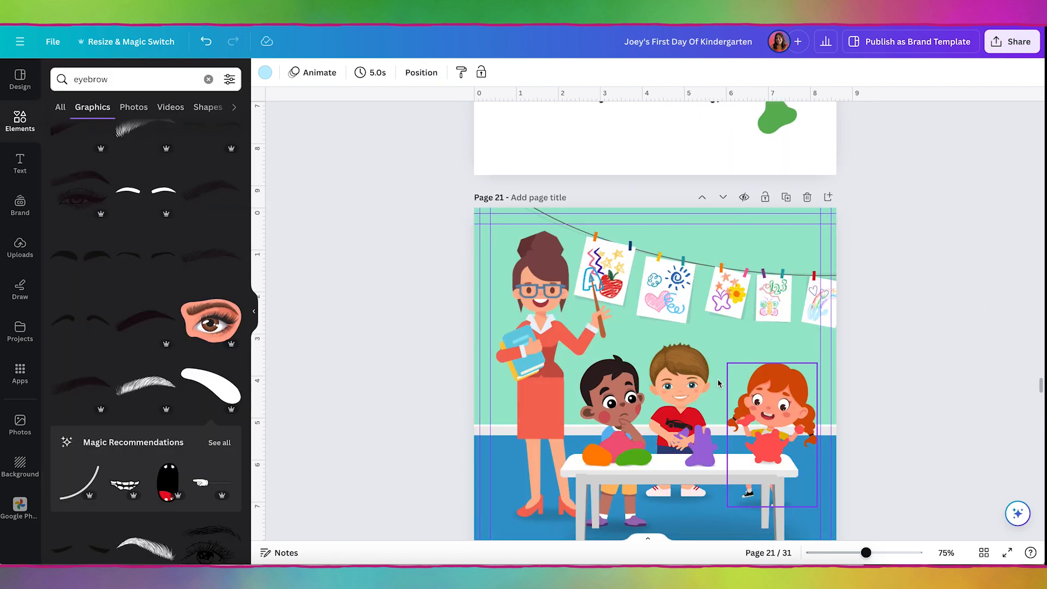
# - Copy the boy in the red car shirt from page 21 onto page 23, beside the soccer player
pyautogui.click(688, 385)
pyautogui.hotkey('ctrl', 'c')
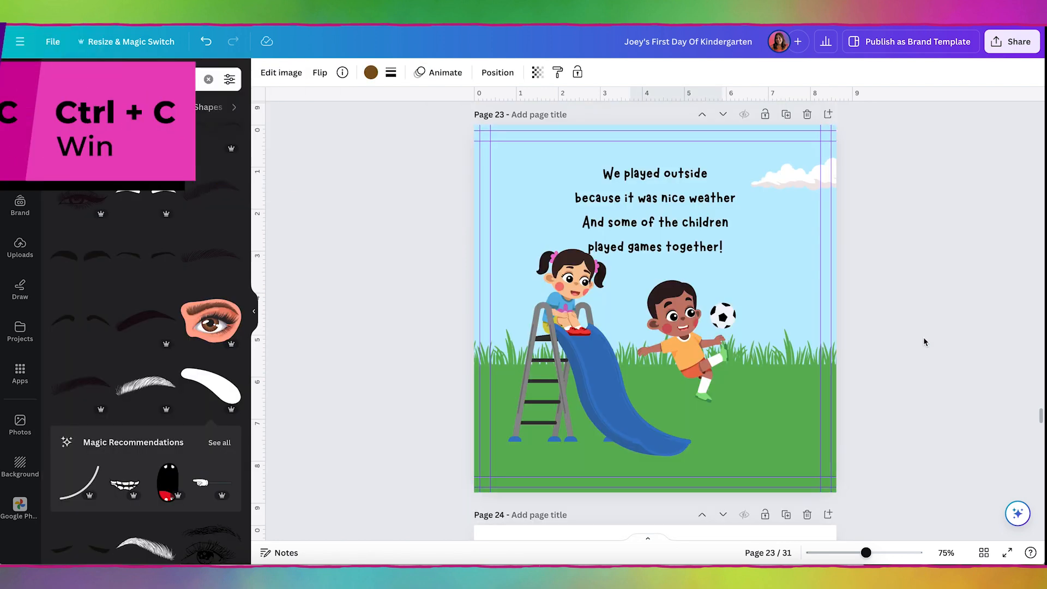
pyautogui.hotkey('ctrl', 'v')
pyautogui.moveTo(672, 336); pyautogui.dragTo(787, 336)
pyautogui.click(896, 279)
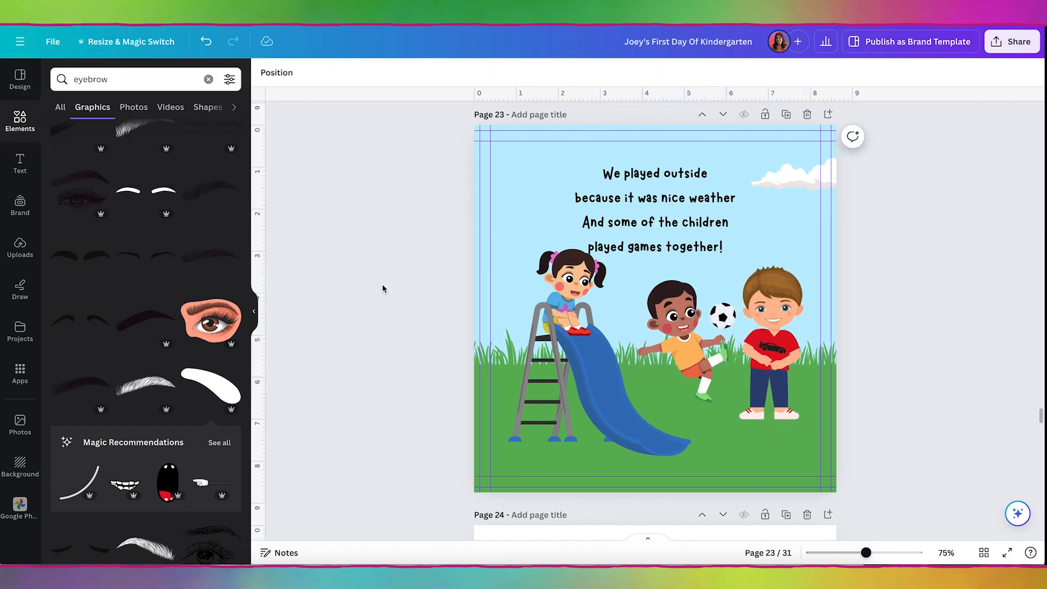
# - Open the collection of the recently used "Boy laughing" graphic and add a boy in an active waving pose
pyautogui.click(17, 126)
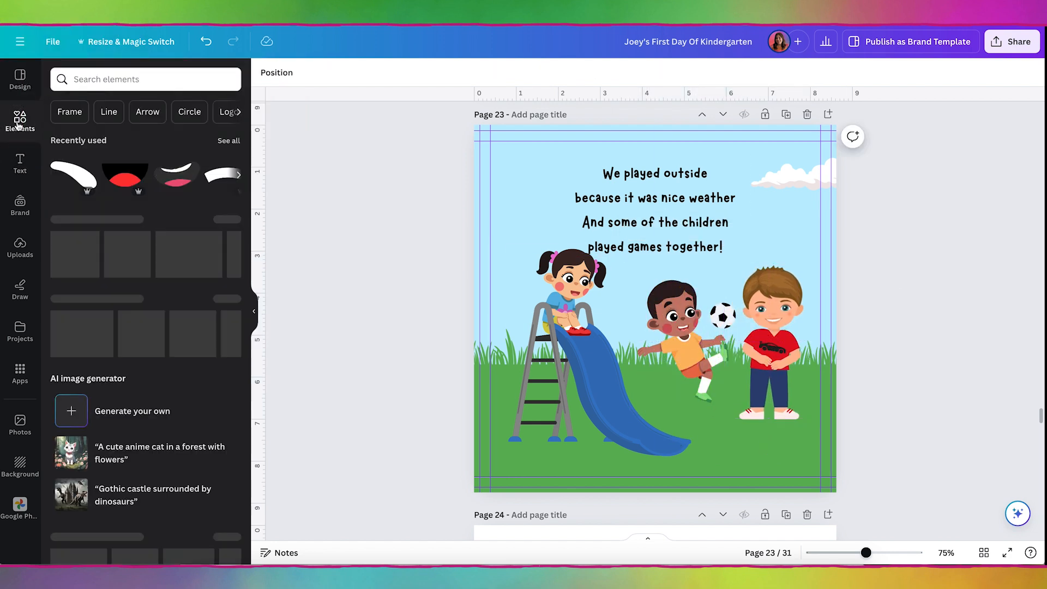
pyautogui.click(229, 141)
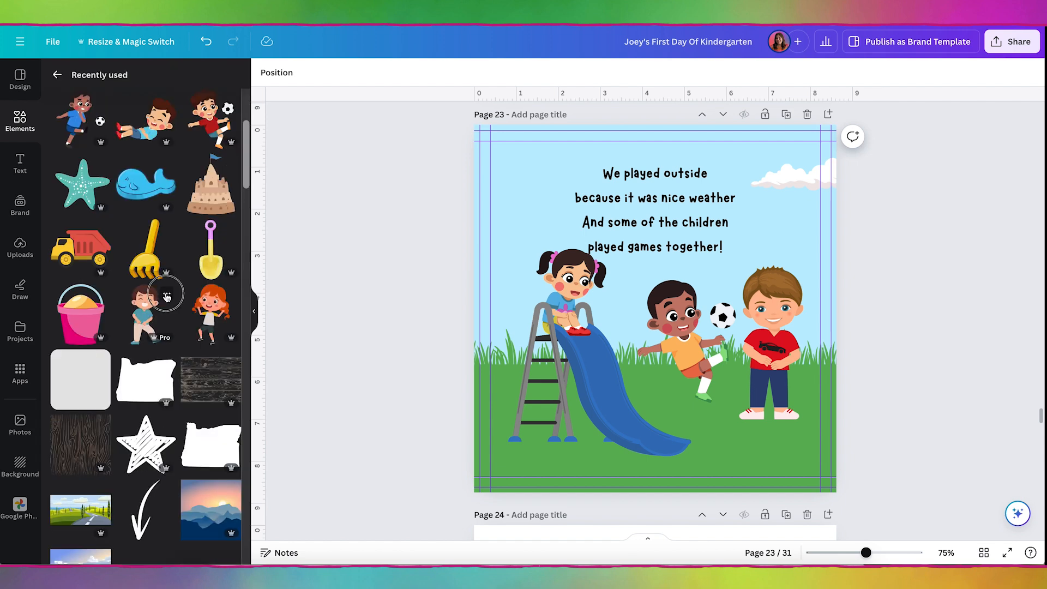
pyautogui.click(167, 294)
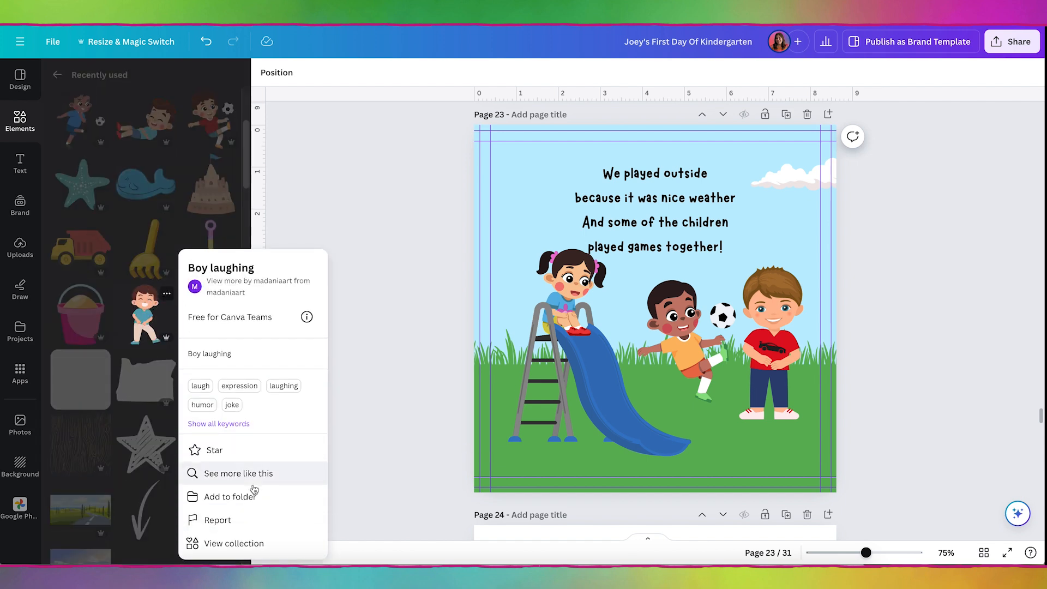
pyautogui.click(234, 542)
pyautogui.click(145, 352)
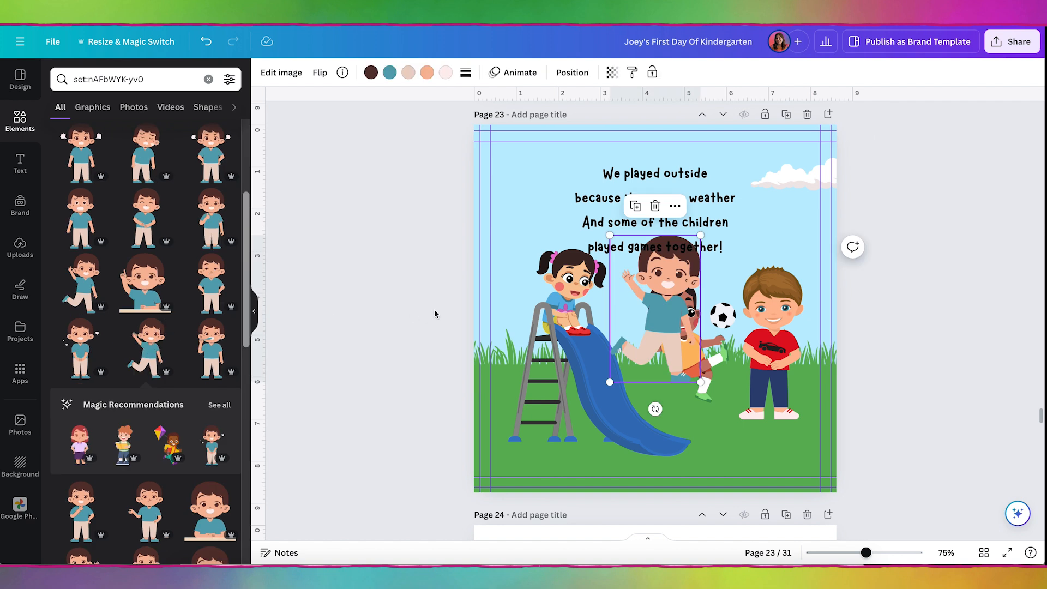
# - Move the added boy down beside the slide's end and recolor his teal shirt red to match the standing boy
pyautogui.moveTo(660, 326); pyautogui.dragTo(676, 371)
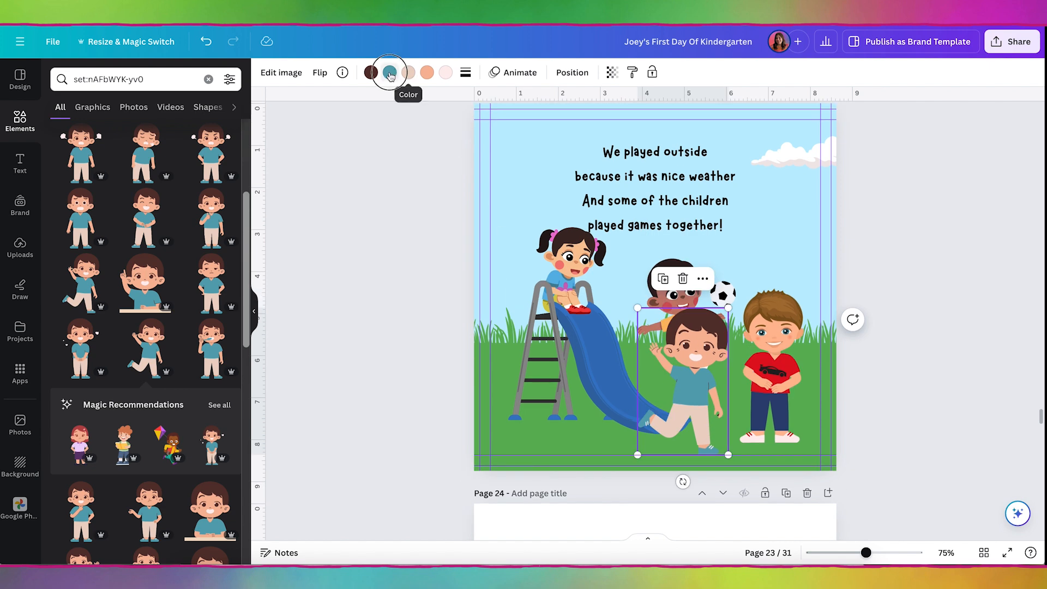
pyautogui.click(390, 72)
pyautogui.click(63, 143)
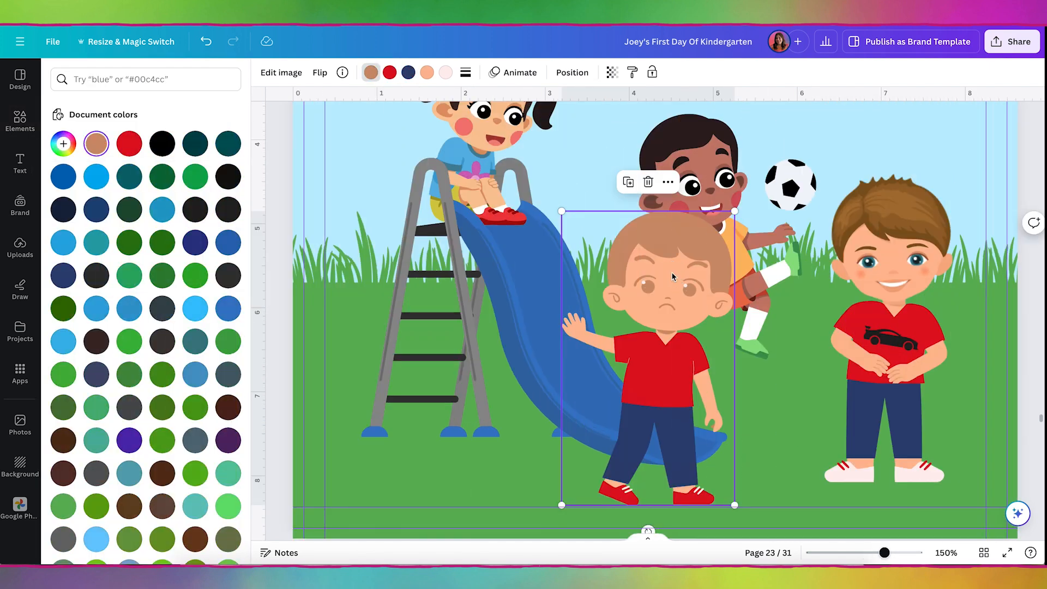
# - Crop the head off the boy graphic beside the slide, down to the shirt collar
pyautogui.doubleClick(672, 275)
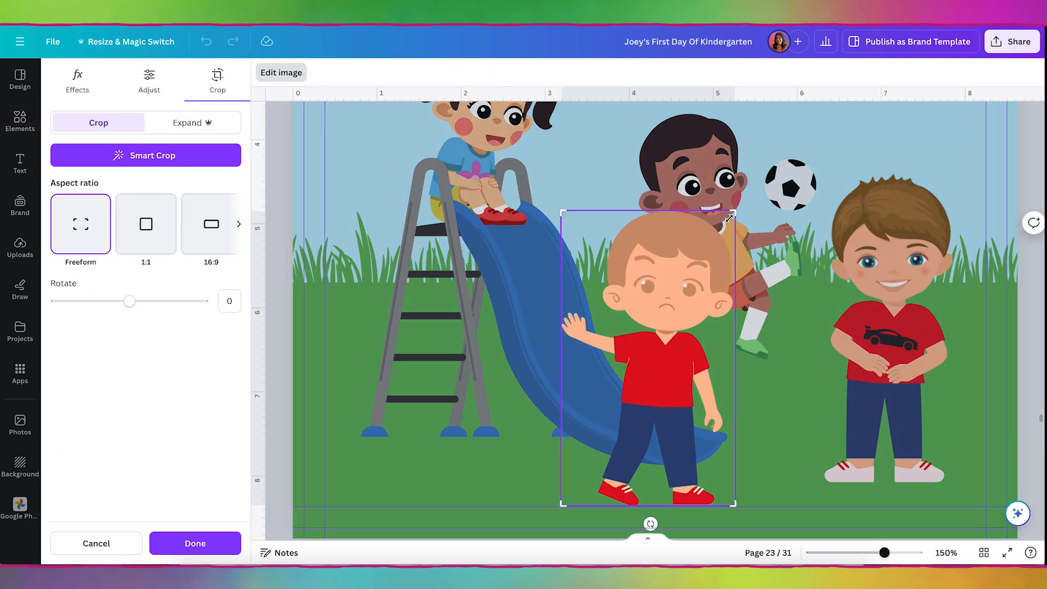
pyautogui.moveTo(734, 211); pyautogui.dragTo(747, 332)
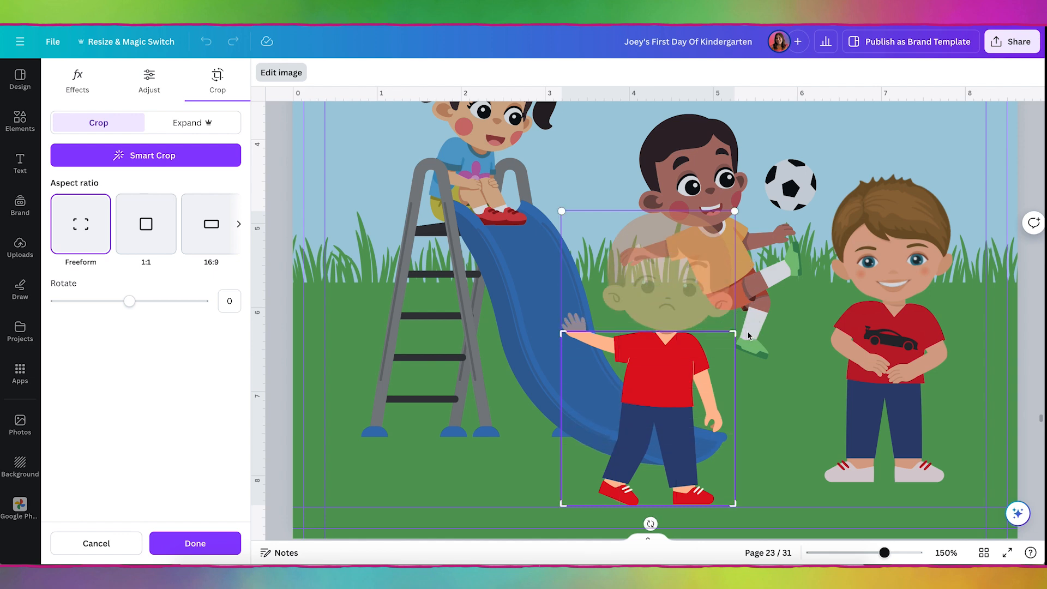
pyautogui.click(565, 300)
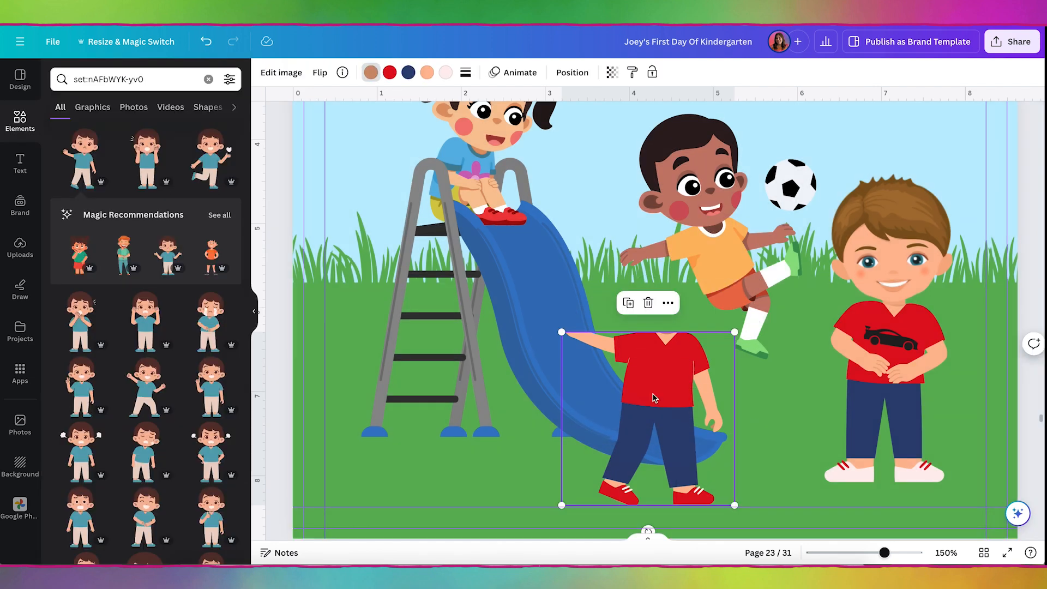
# - Duplicate the headless body, align the copy over it, and crop the copy to only the raised hand and forearm
pyautogui.click(628, 302)
pyautogui.moveTo(665, 388); pyautogui.dragTo(655, 377)
pyautogui.doubleClick(651, 376)
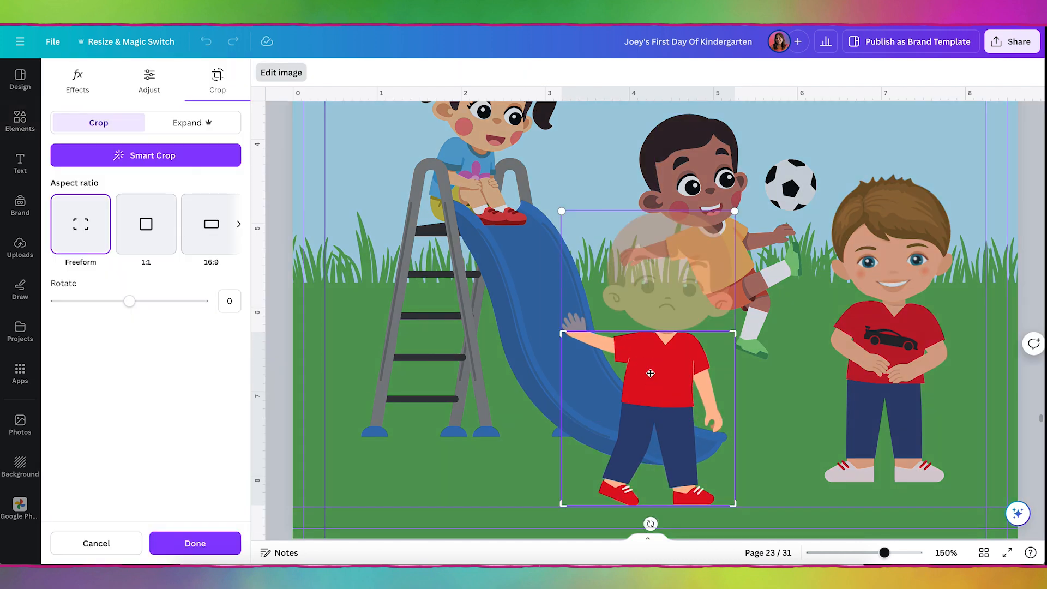
pyautogui.moveTo(561, 333); pyautogui.dragTo(562, 315)
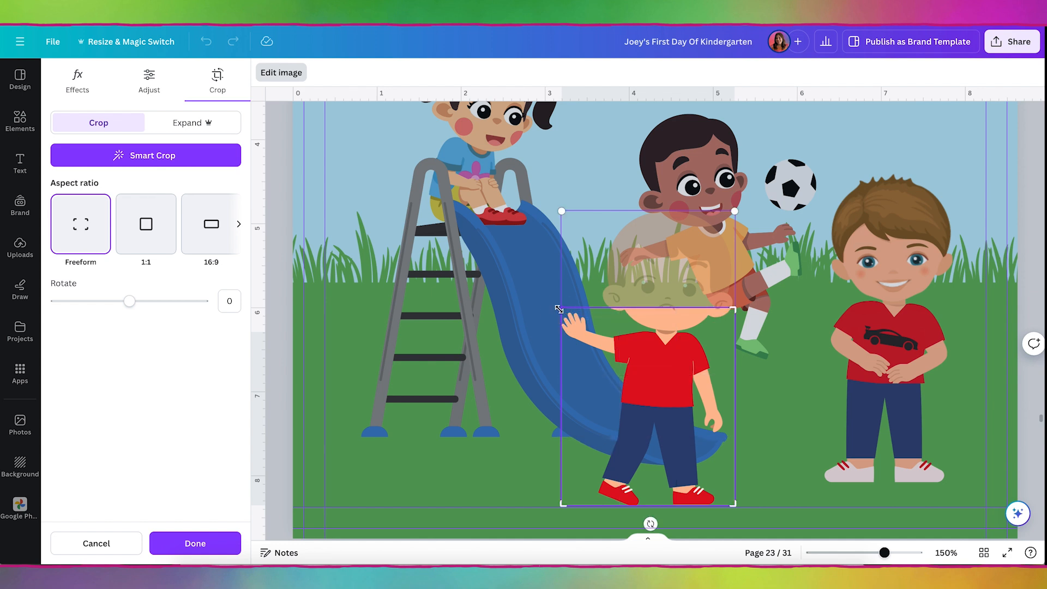
pyautogui.moveTo(736, 309); pyautogui.dragTo(609, 316)
pyautogui.moveTo(562, 505); pyautogui.dragTo(558, 362)
pyautogui.click(663, 361)
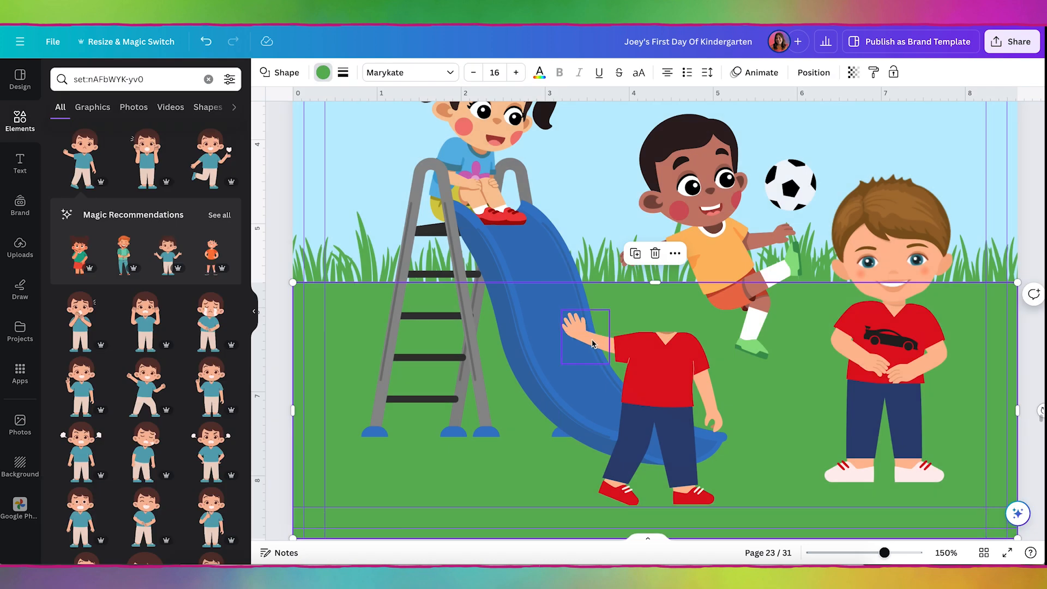
# - Crop the shoes and lower legs off the headless body graphic
pyautogui.click(672, 421)
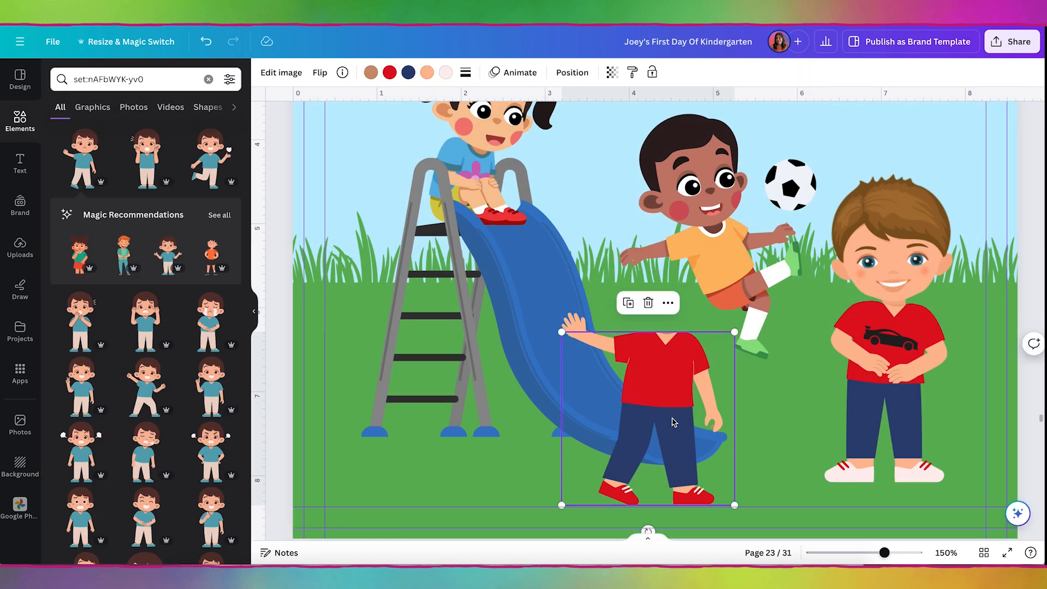
pyautogui.doubleClick(660, 468)
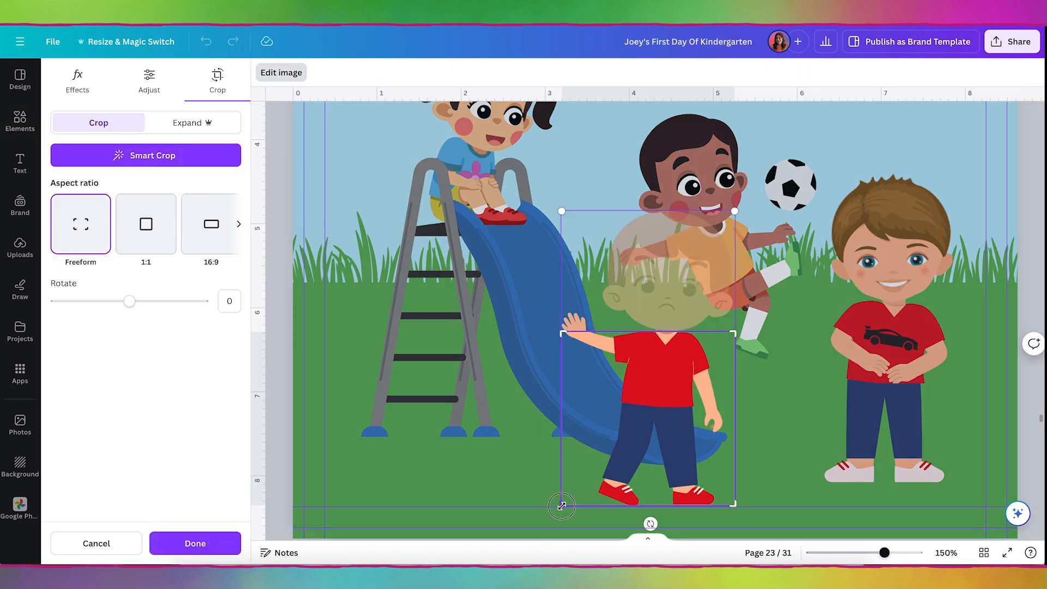
pyautogui.moveTo(561, 506); pyautogui.dragTo(551, 466)
pyautogui.click(659, 414)
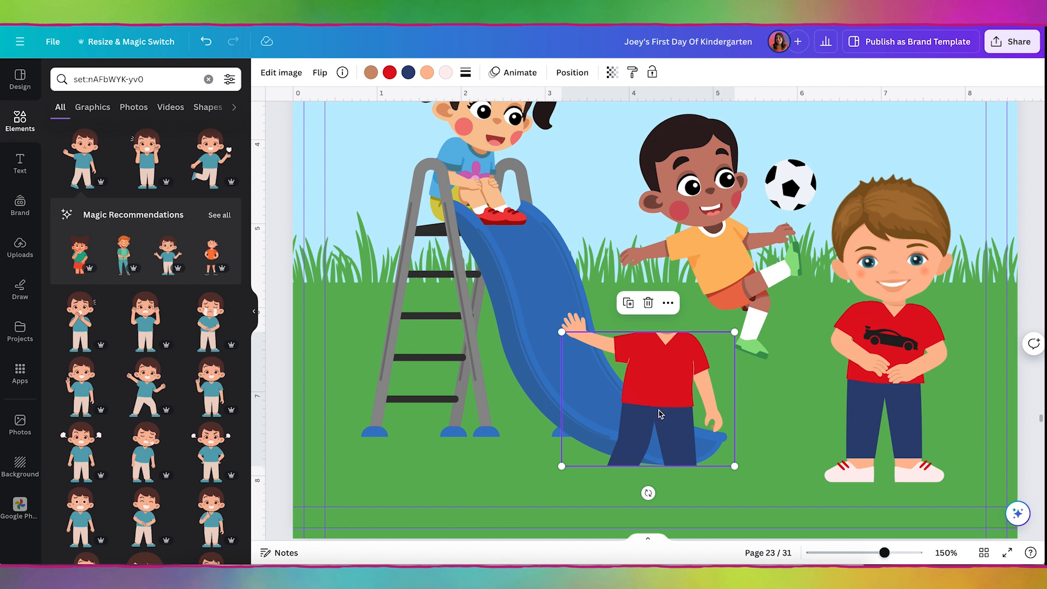
# - Duplicate the cropped body, align the copy over it, and crop the copy to only the lower legs and shoes
pyautogui.click(629, 304)
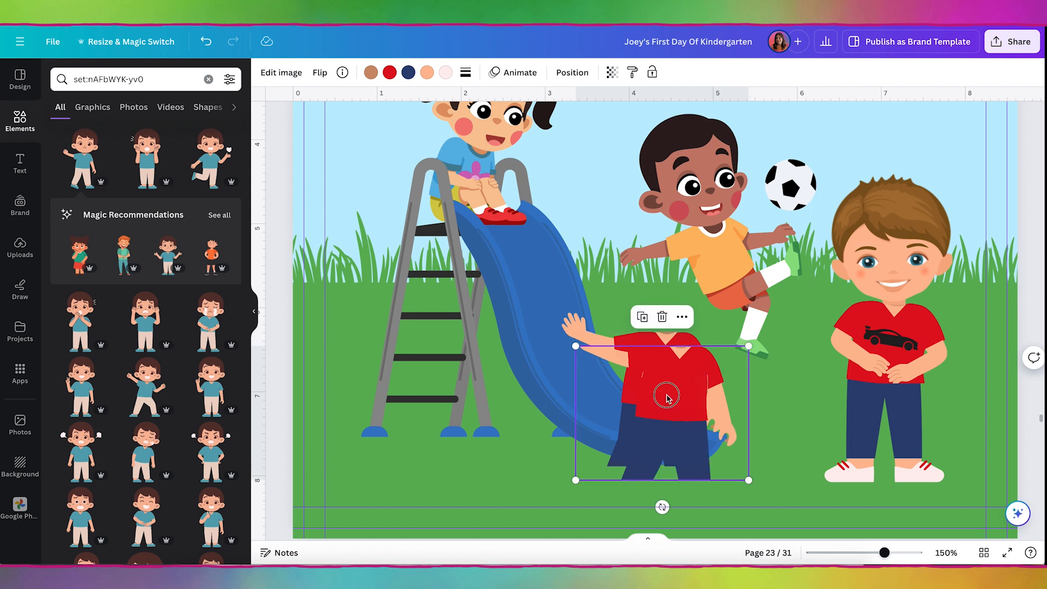
pyautogui.moveTo(666, 397); pyautogui.dragTo(652, 385)
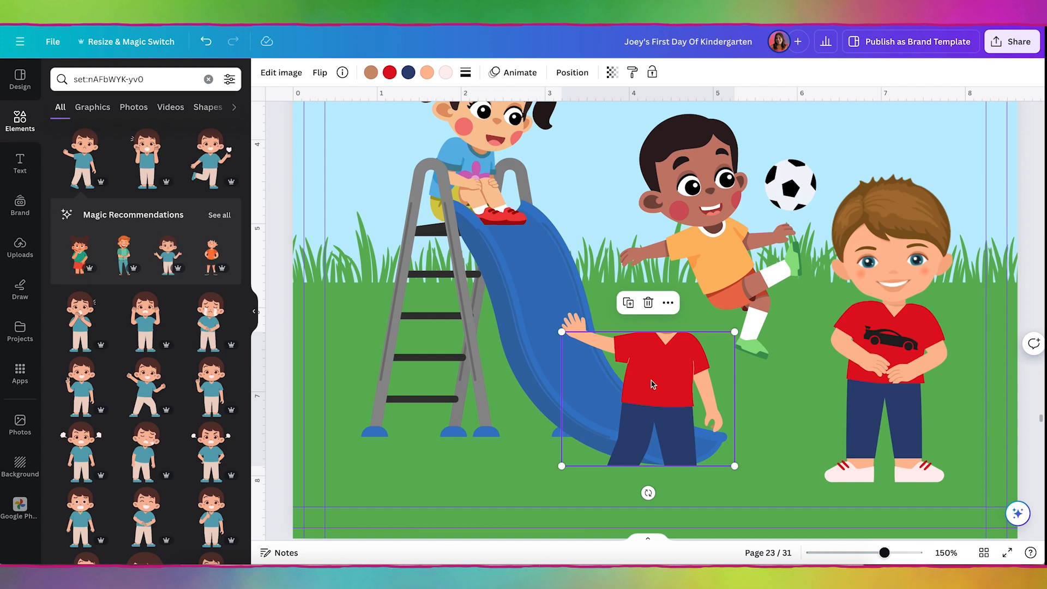
pyautogui.doubleClick(653, 384)
pyautogui.moveTo(561, 467); pyautogui.dragTo(540, 507)
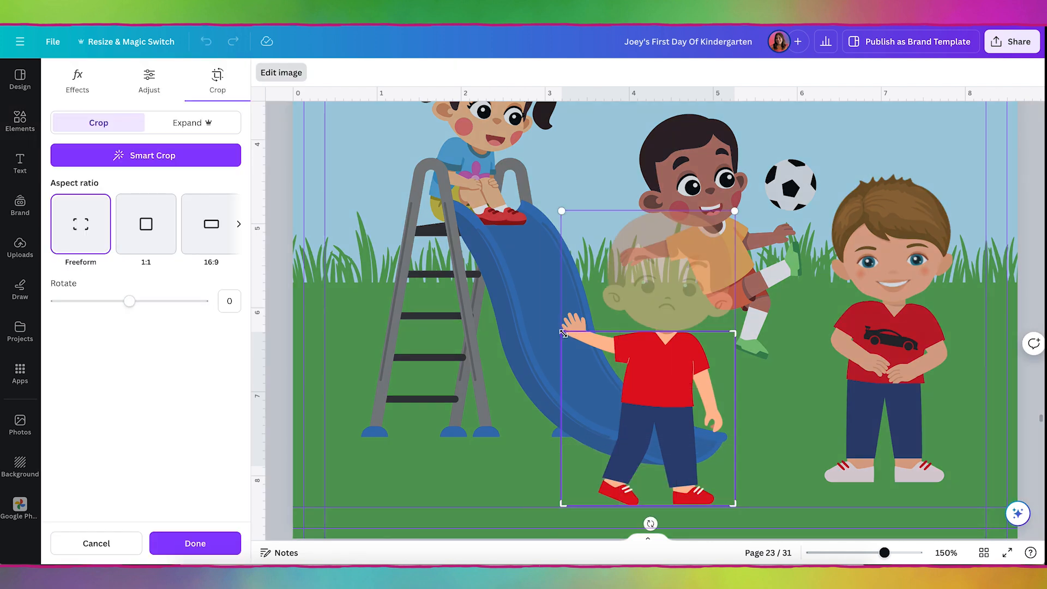
pyautogui.moveTo(563, 332); pyautogui.dragTo(509, 436)
pyautogui.click(618, 506)
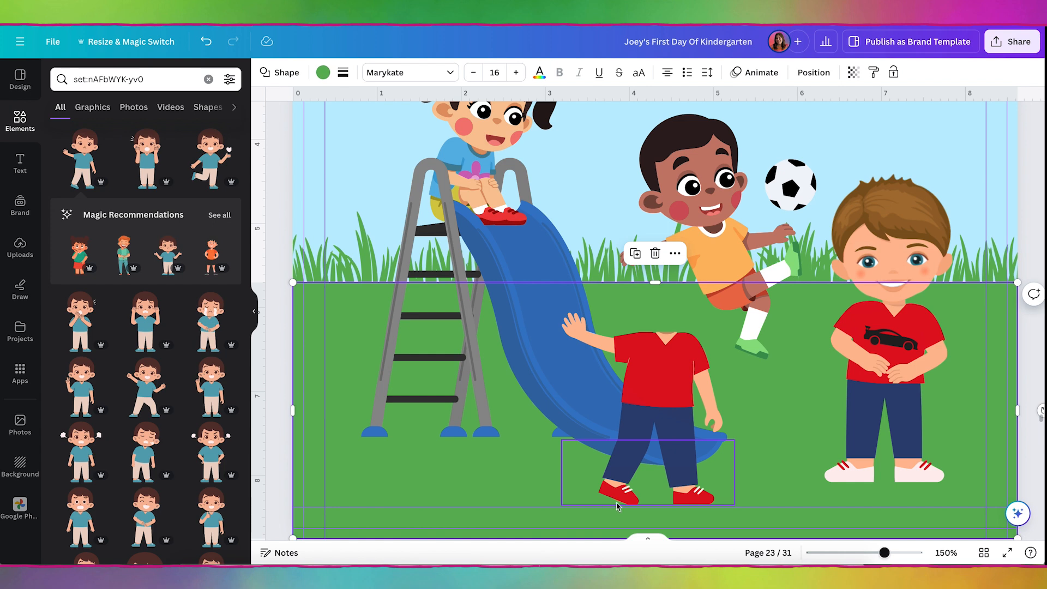
# - Recolor the red shoes on the cropped legs with the pale shoe color sampled from the standing Joey's shoe
pyautogui.click(628, 494)
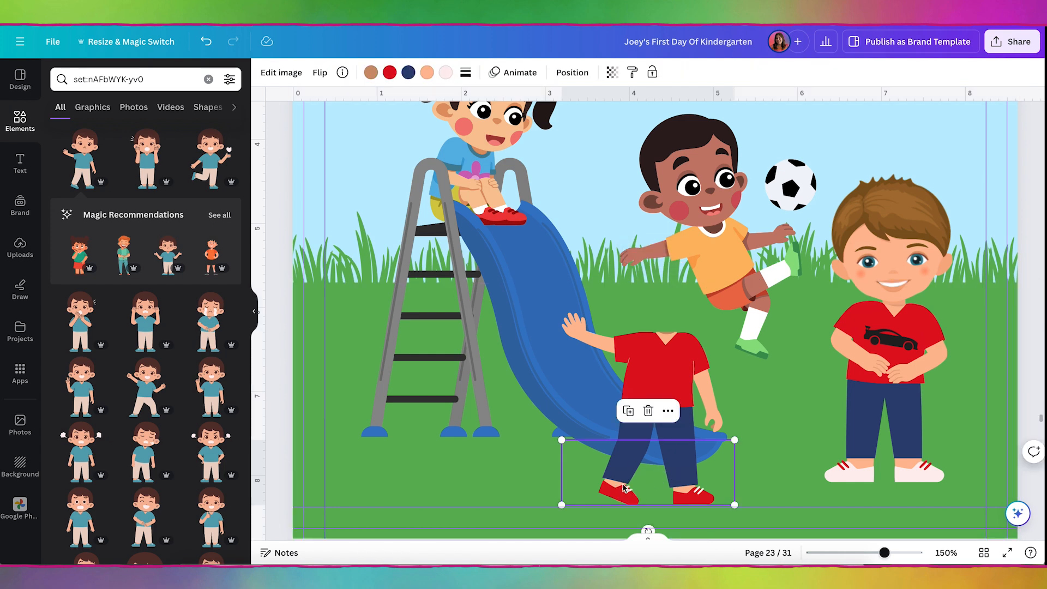
pyautogui.click(389, 72)
pyautogui.click(63, 144)
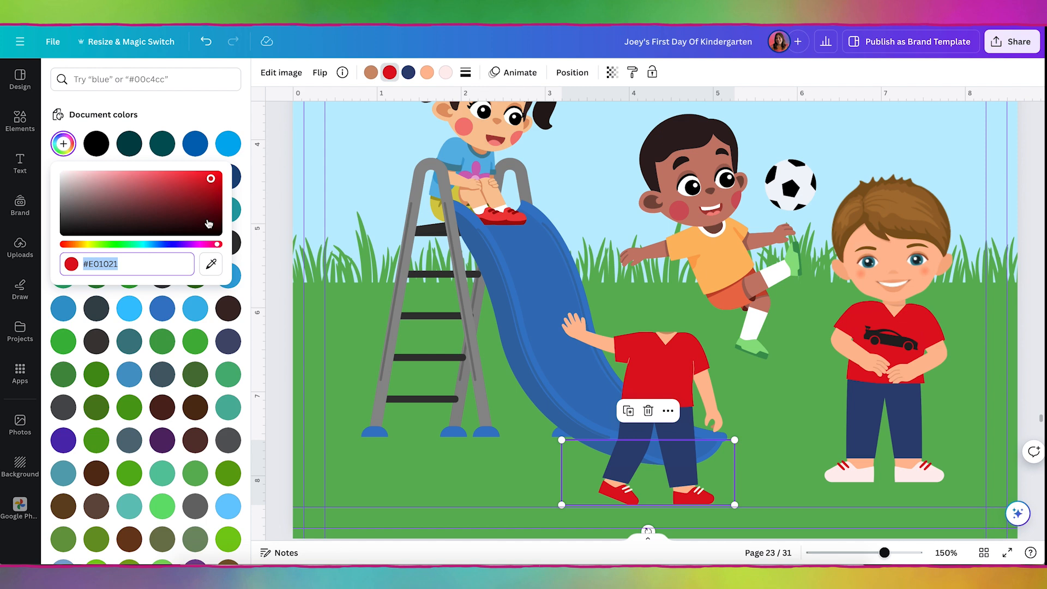
pyautogui.click(211, 262)
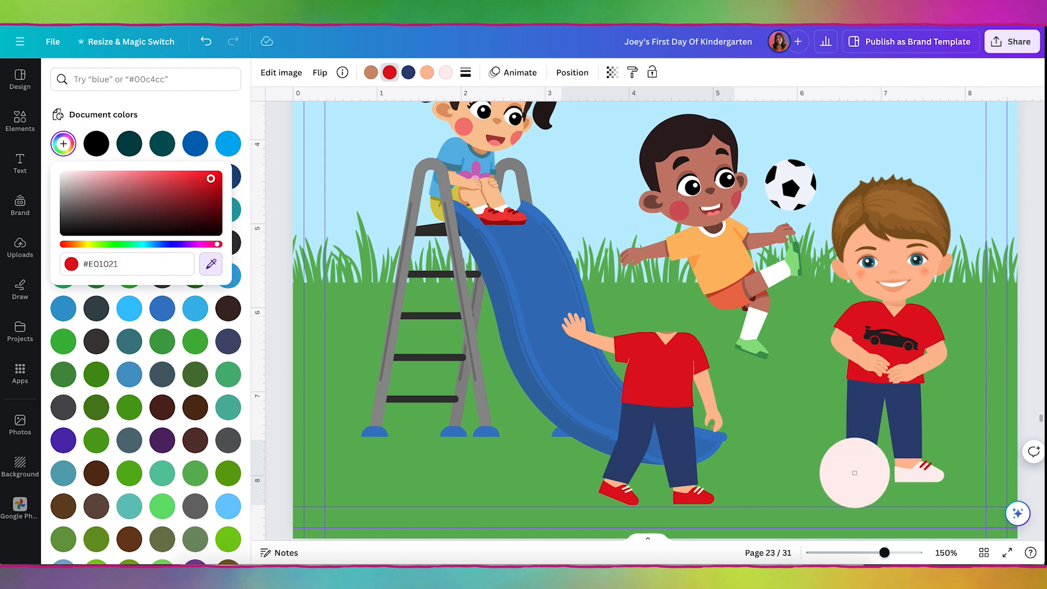
pyautogui.click(852, 470)
# - Group the two red shirt patches, the lower legs, the raised forearm and the headless body into one object
pyautogui.click(571, 75)
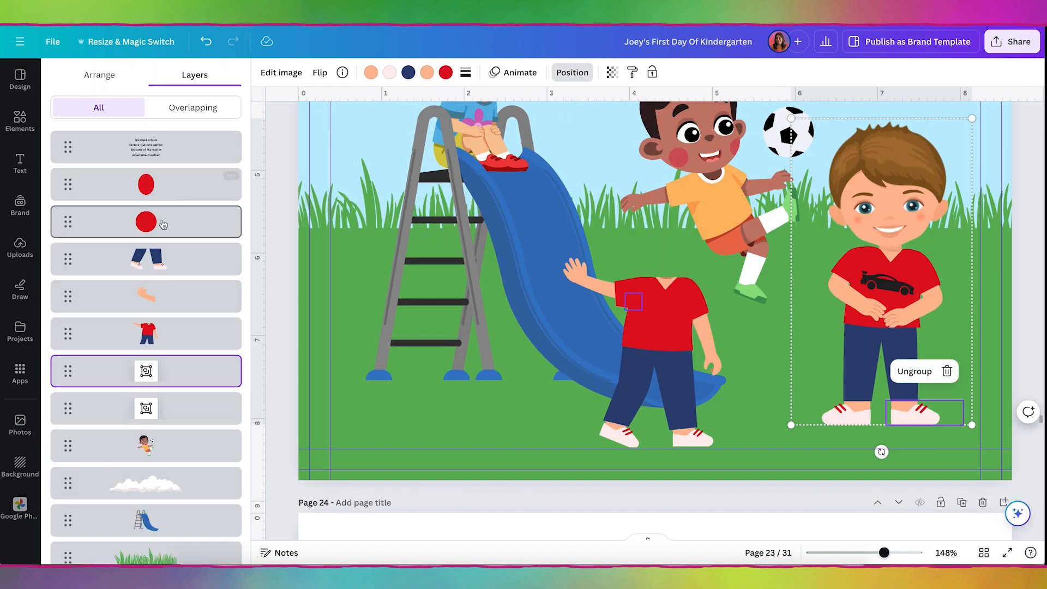
pyautogui.click(145, 185)
pyautogui.keyDown('shift'); pyautogui.click(141, 338); pyautogui.keyUp('shift')
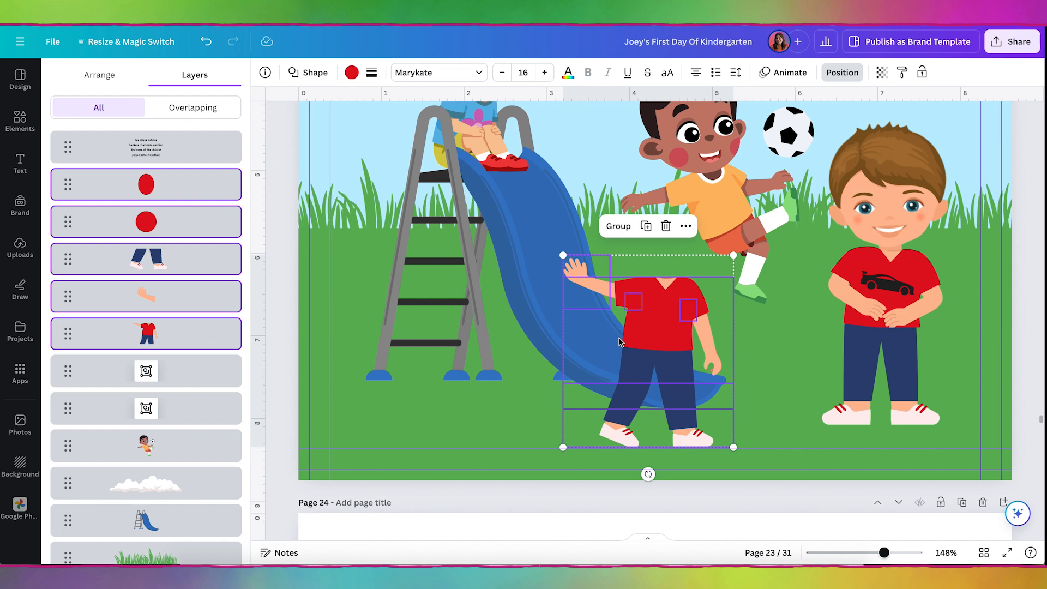
pyautogui.click(616, 227)
# - Ungroup the finished Joey figure and move his head onto the neck of the waving body
pyautogui.click(892, 202)
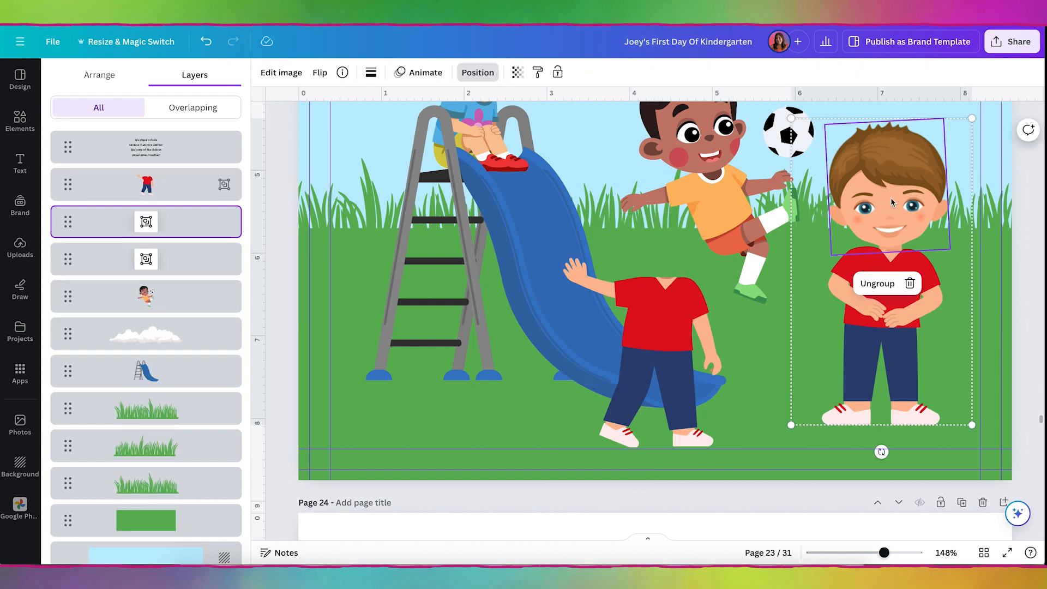
pyautogui.click(877, 283)
pyautogui.moveTo(889, 181); pyautogui.dragTo(664, 209)
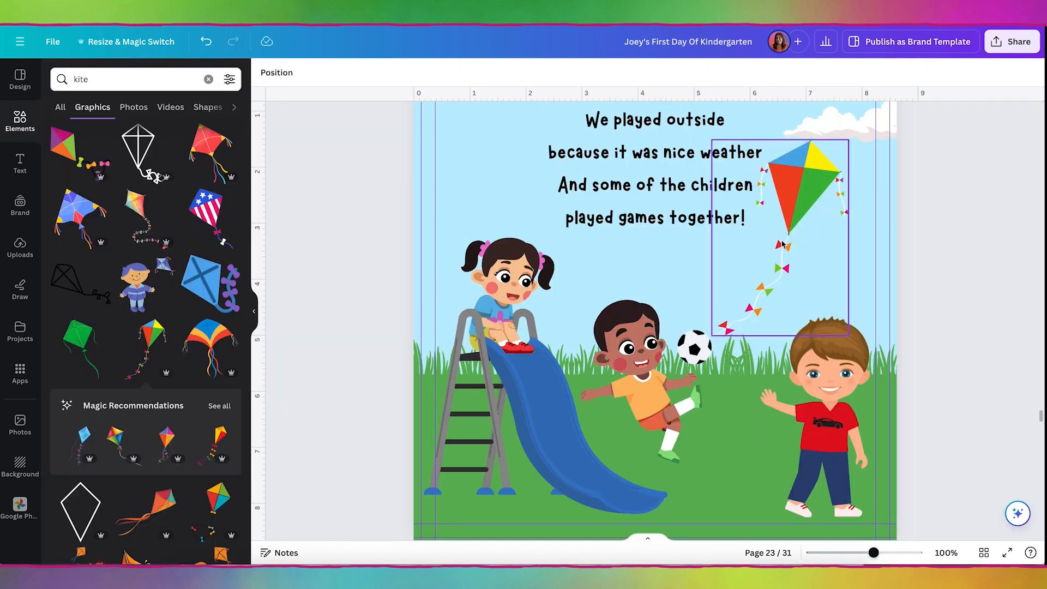
# - Add a plain solid line as the kite string, running from the kite's lower tip to Joey's raised hand
pyautogui.click(329, 222)
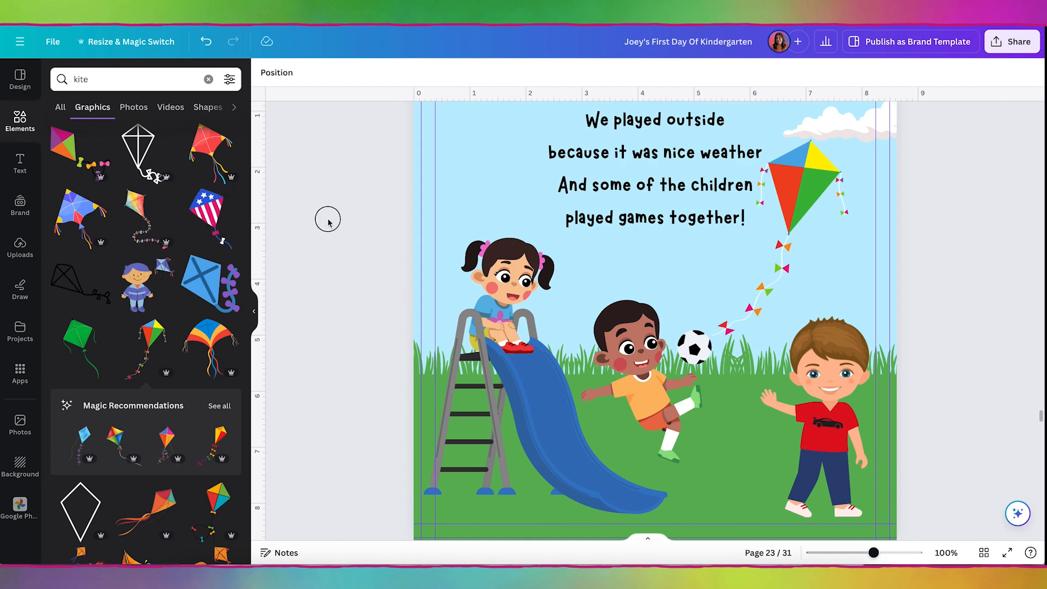
pyautogui.click(20, 124)
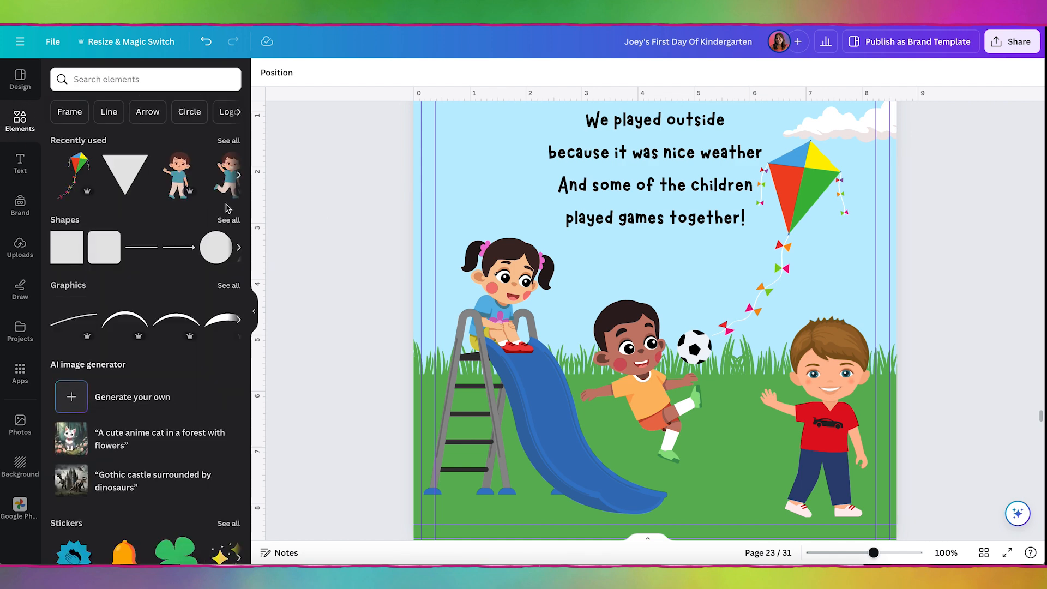
pyautogui.click(229, 220)
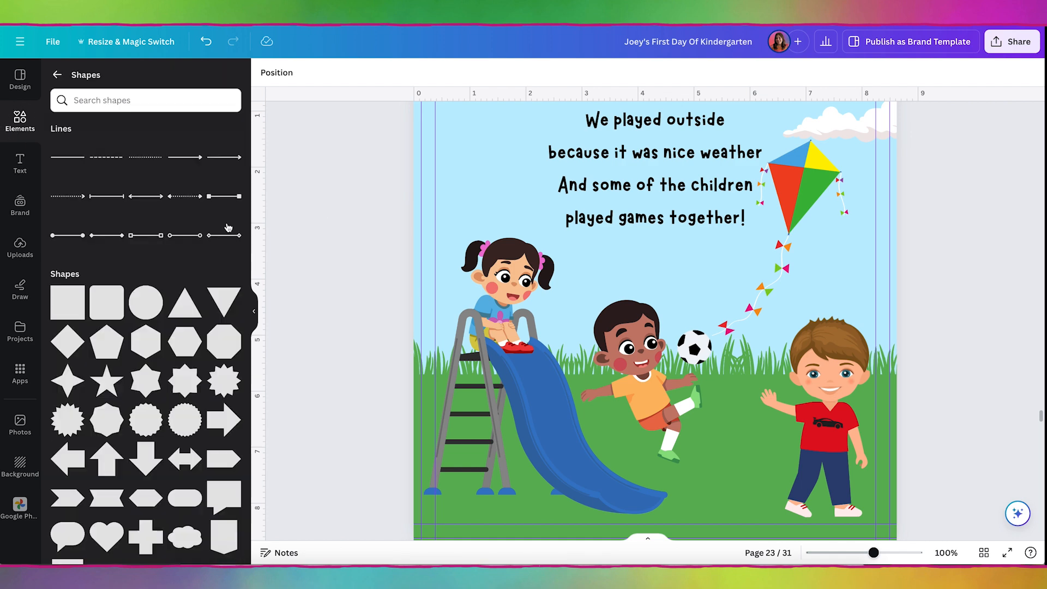
pyautogui.click(71, 160)
pyautogui.moveTo(683, 300); pyautogui.dragTo(819, 300)
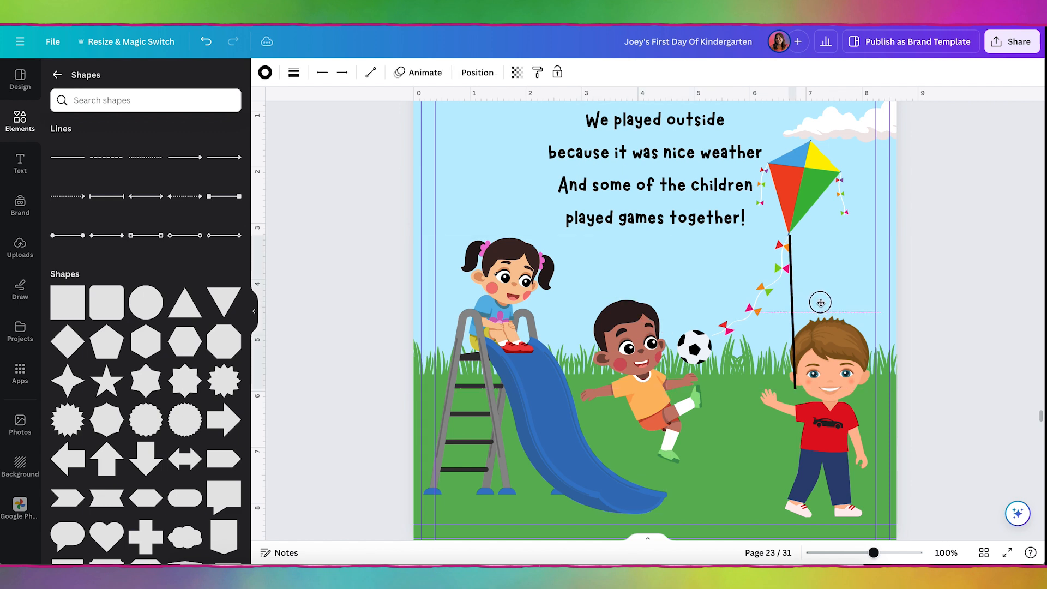
pyautogui.moveTo(794, 389); pyautogui.dragTo(770, 403)
# - Set the kite string's line weight to 1 and recolor it gray
pyautogui.click(293, 72)
pyautogui.moveTo(316, 176); pyautogui.dragTo(299, 177)
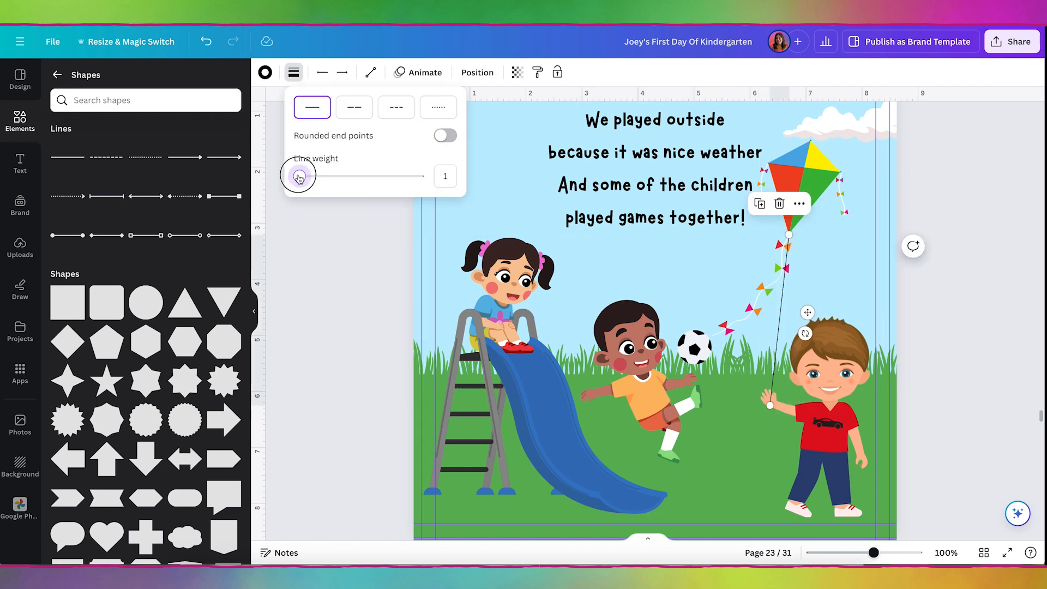
pyautogui.click(265, 72)
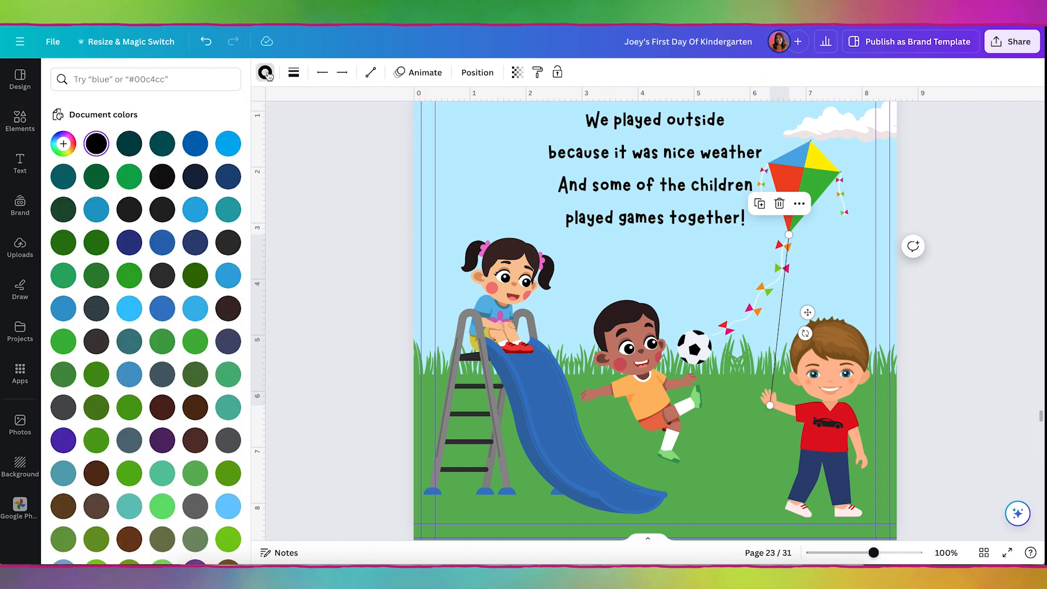
pyautogui.click(62, 143)
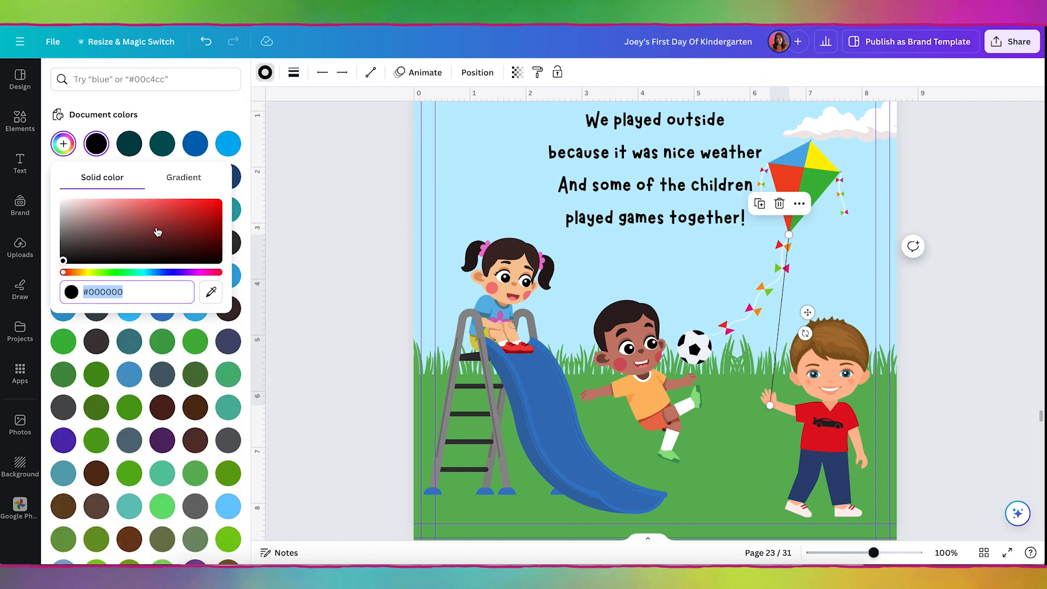
pyautogui.click(70, 227)
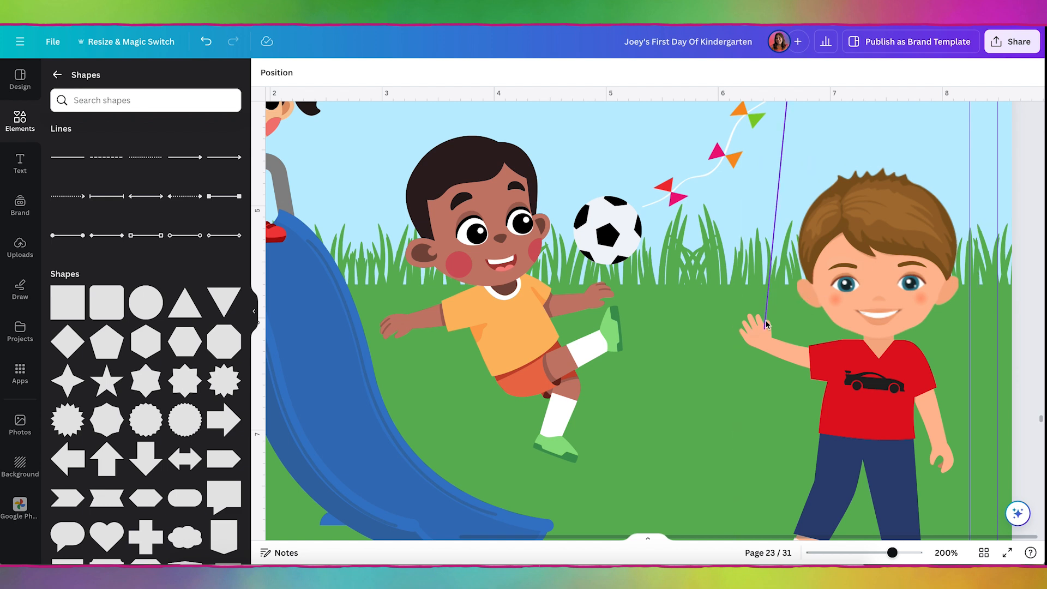
# - Duplicate the kite string and stretch the copy from Joey's raised hand to his lowered hand
pyautogui.click(766, 306)
pyautogui.moveTo(768, 290); pyautogui.dragTo(692, 406)
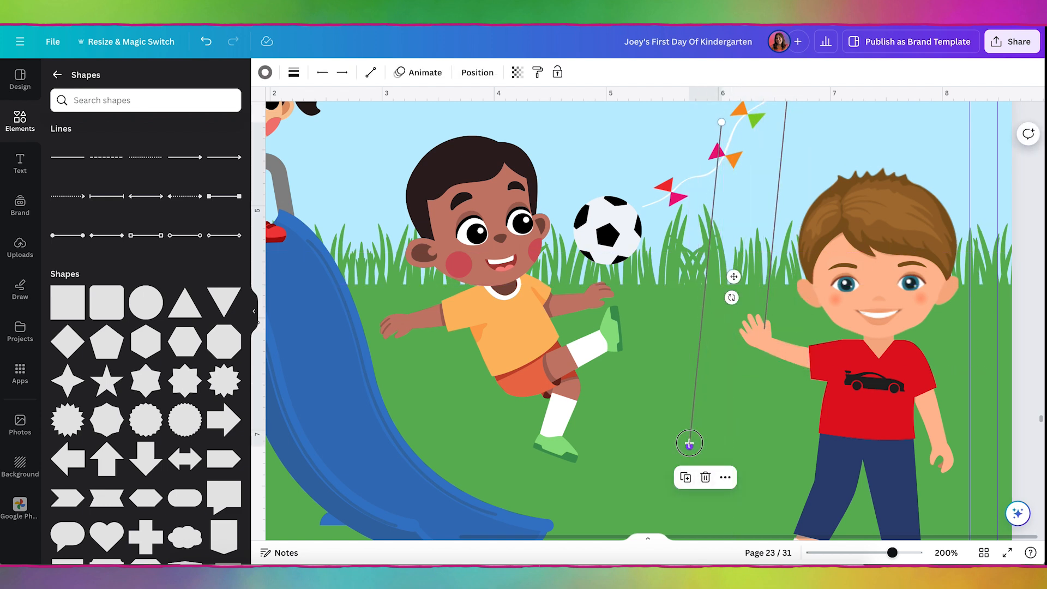
pyautogui.moveTo(689, 445); pyautogui.dragTo(941, 454)
pyautogui.moveTo(721, 123); pyautogui.dragTo(783, 224)
pyautogui.keyDown('ctrl'); pyautogui.scroll(-5, 750, 324); pyautogui.keyUp('ctrl')
# - Rotate the kite graphic slightly clockwise so that it tilts above Joey
pyautogui.click(763, 243)
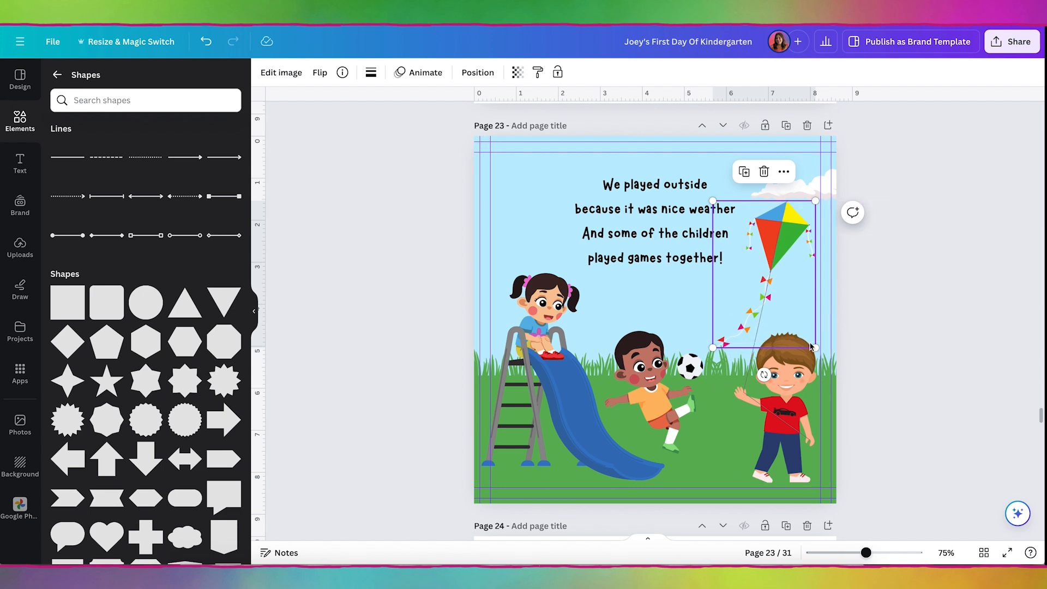
pyautogui.moveTo(764, 375); pyautogui.dragTo(738, 372)
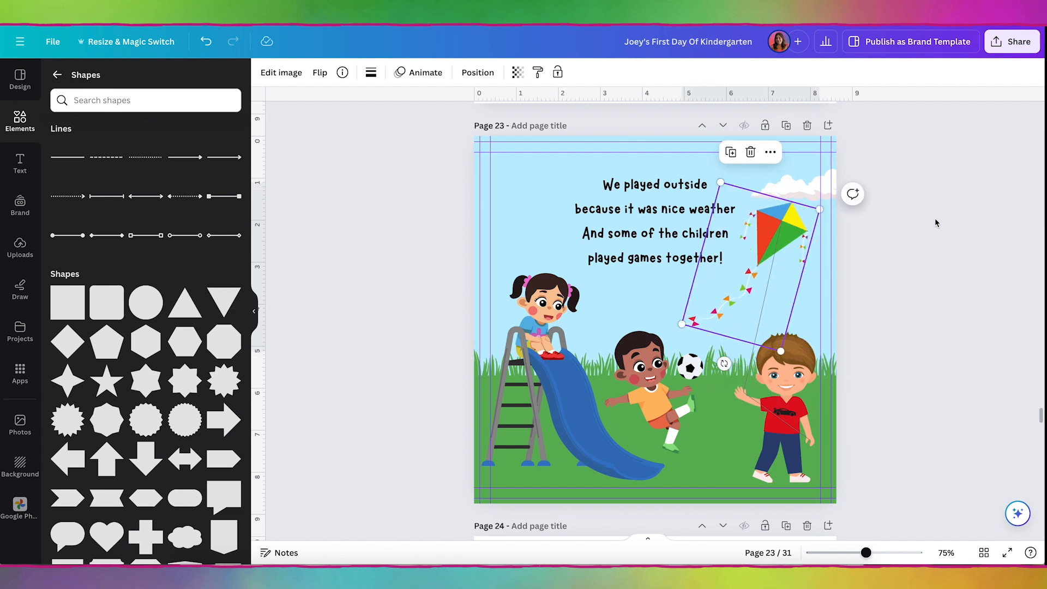
pyautogui.click(925, 240)
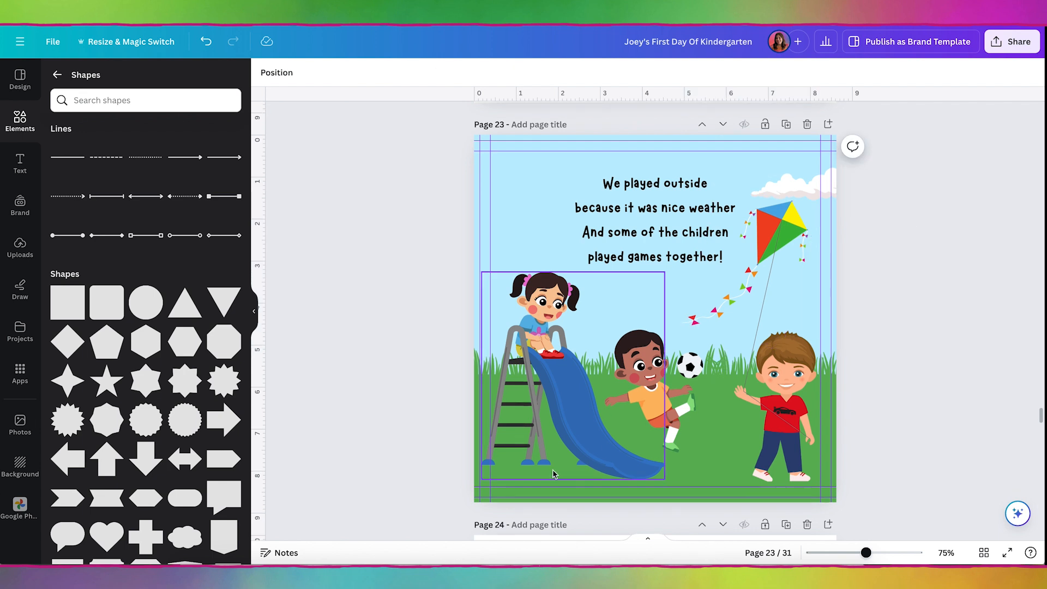
# - Search the elements for "grass tuft", add the first tuft graphic and move it down to Joey's feet
pyautogui.click(553, 434)
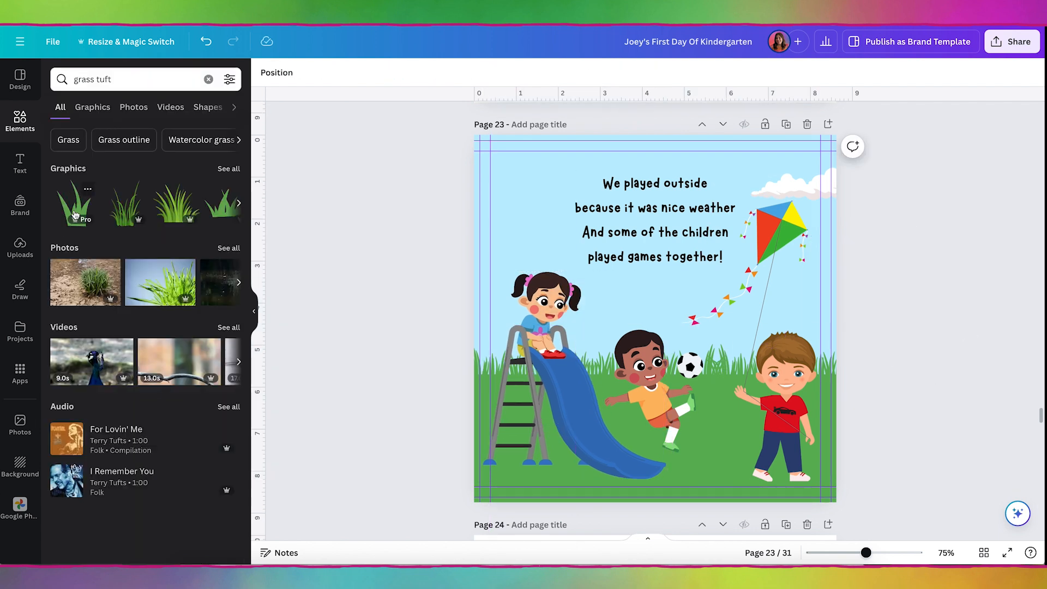
pyautogui.click(72, 203)
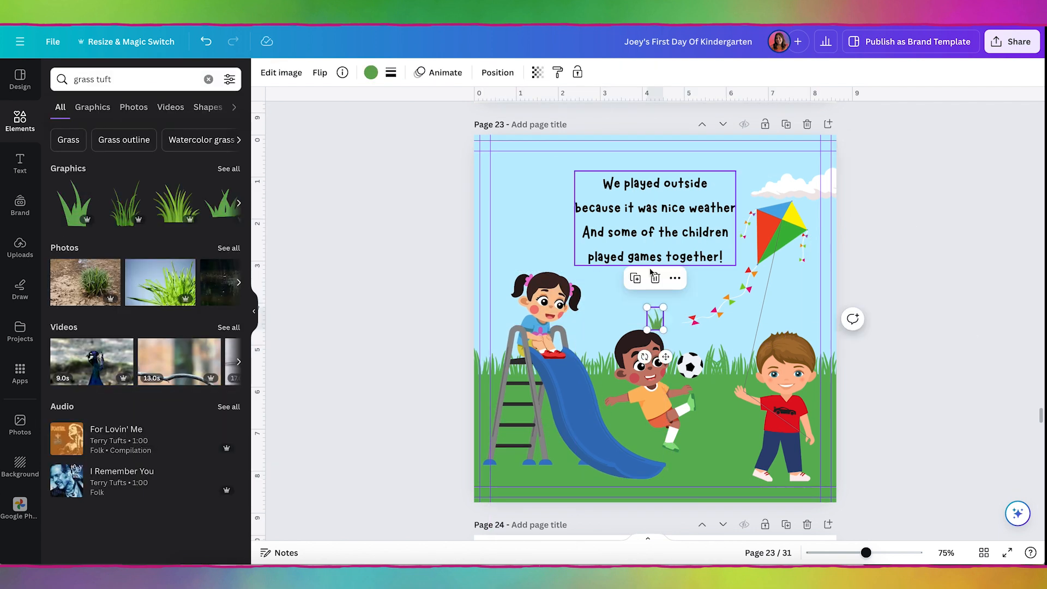
pyautogui.moveTo(657, 354); pyautogui.dragTo(817, 511)
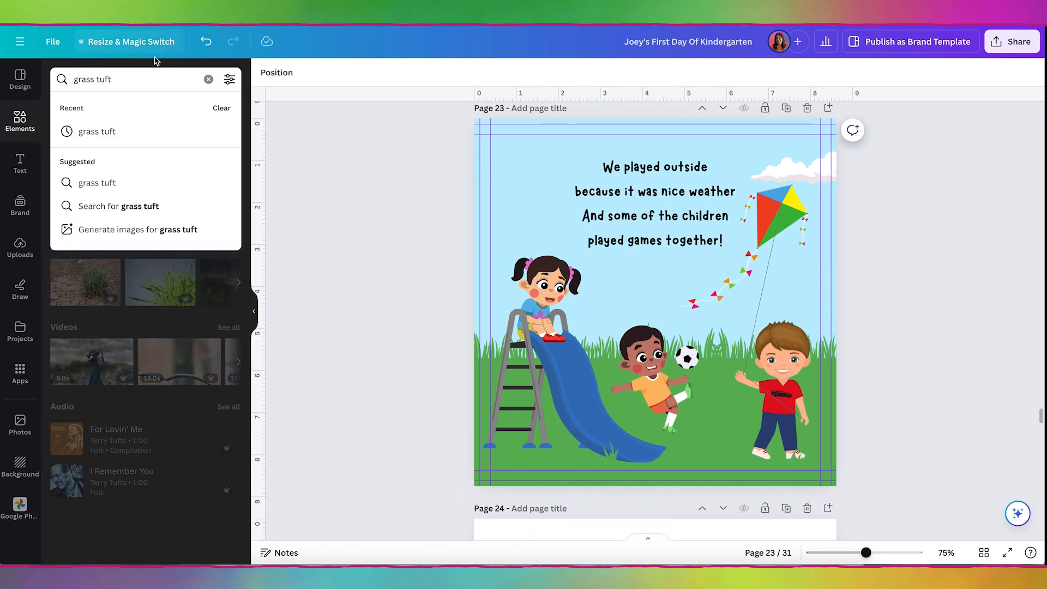
# - Search the elements for "sun" and place an orange-rayed sun graphic partly off the page's upper-left corner
pyautogui.click(148, 71)
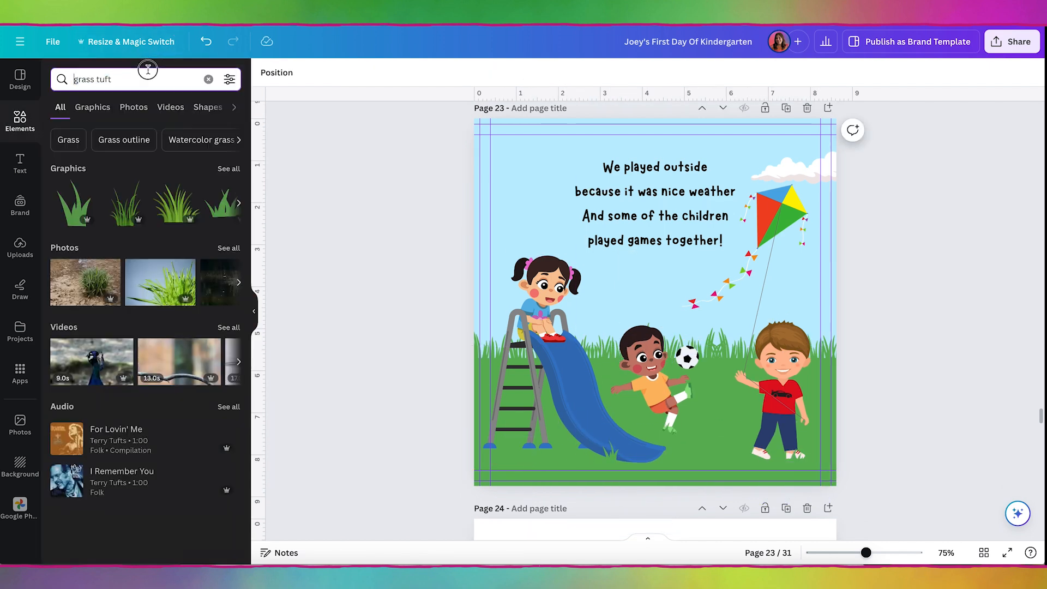
pyautogui.tripleClick(156, 82)
pyautogui.write('sun')
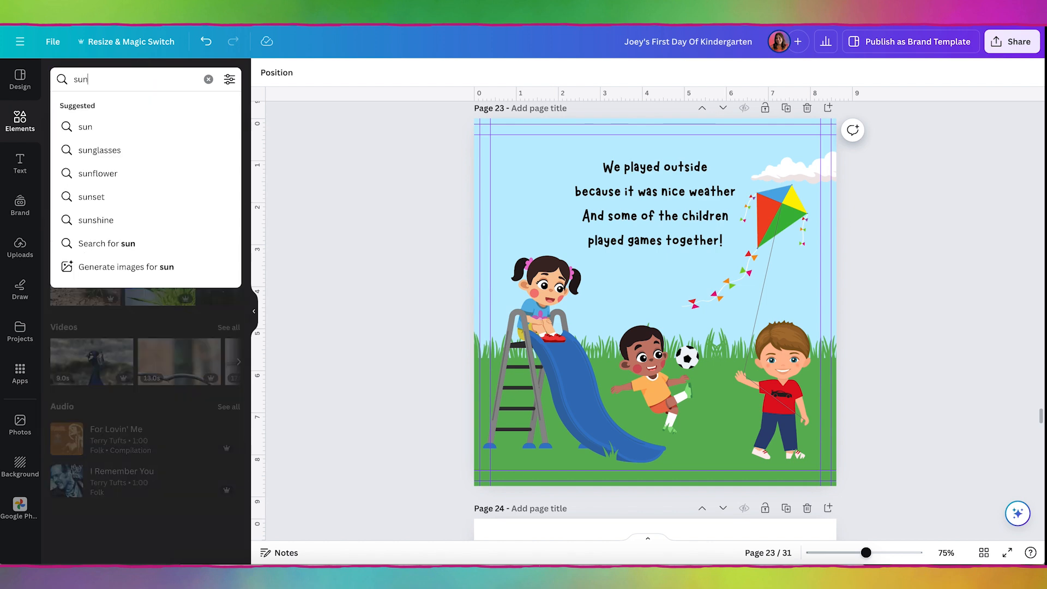
pyautogui.press('Return')
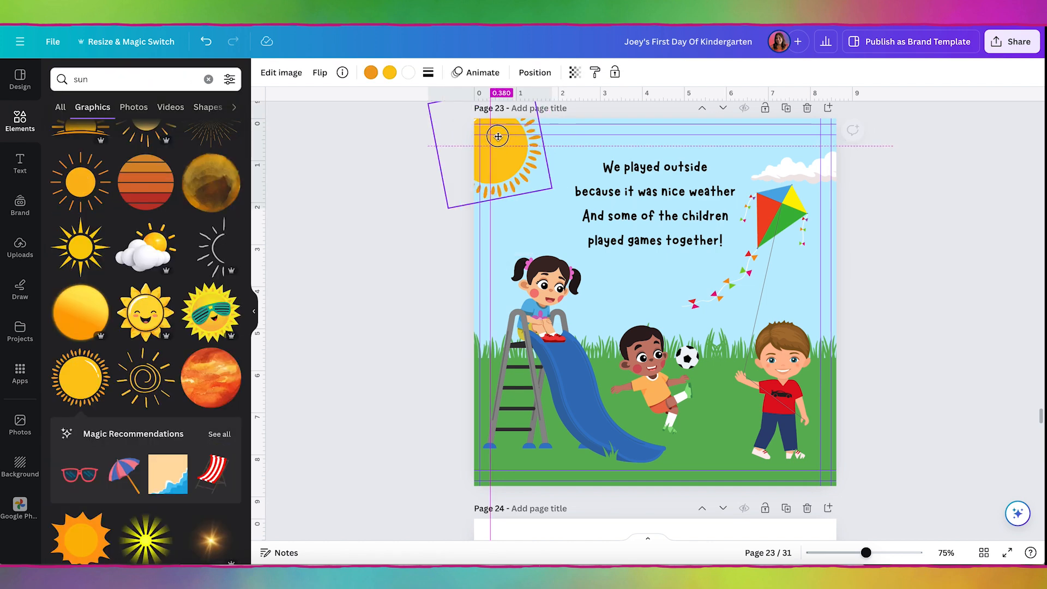
pyautogui.moveTo(498, 132); pyautogui.dragTo(502, 134)
pyautogui.click(393, 347)
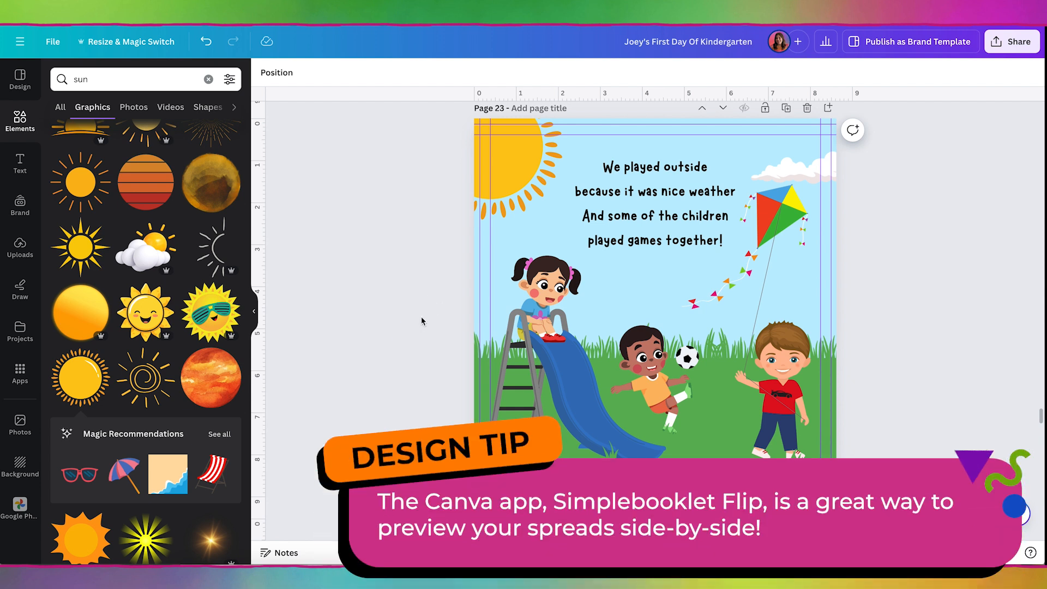
# - Share all 31 pages to Simplebooklet Flip to preview the book's spreads side by side
pyautogui.click(1013, 45)
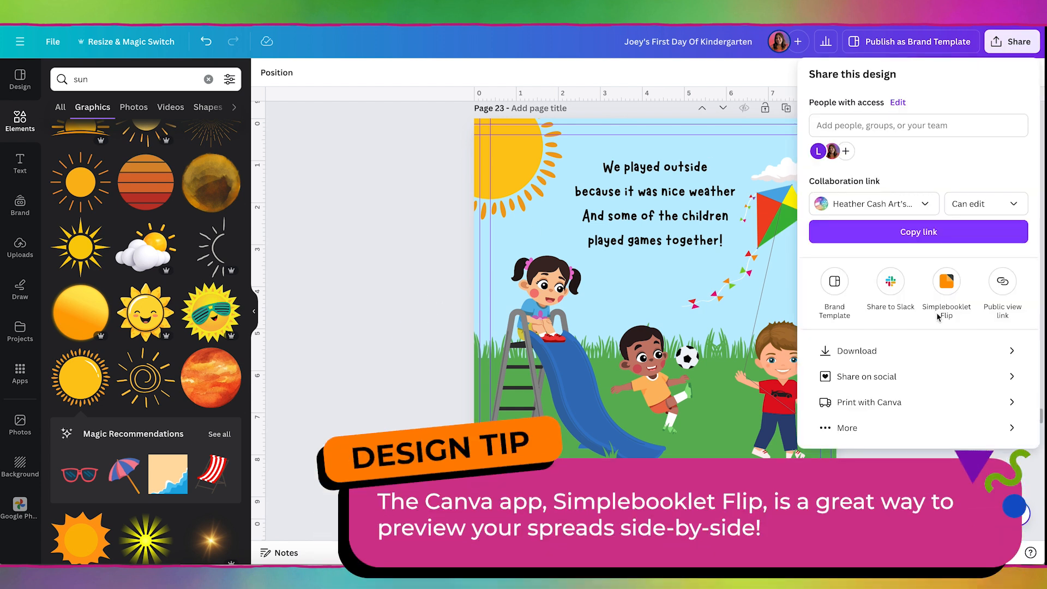
pyautogui.click(948, 281)
pyautogui.click(873, 167)
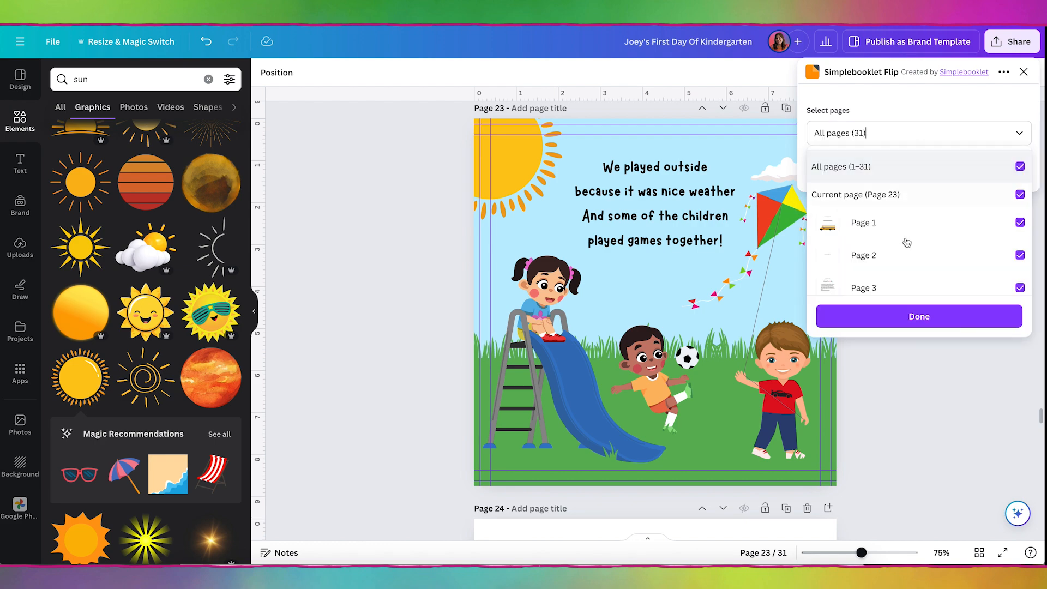
pyautogui.click(919, 316)
pyautogui.click(919, 172)
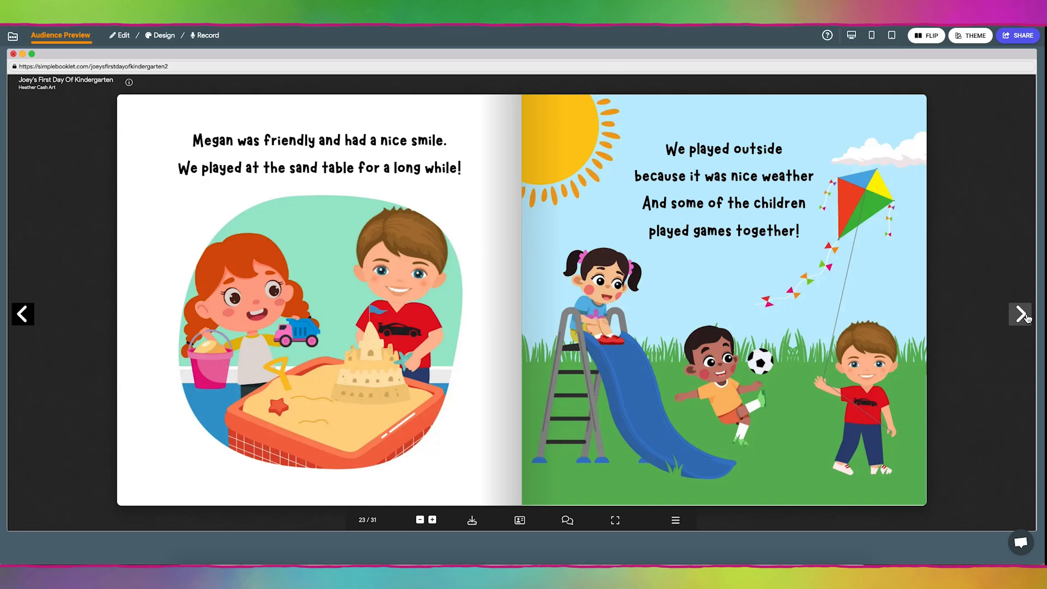